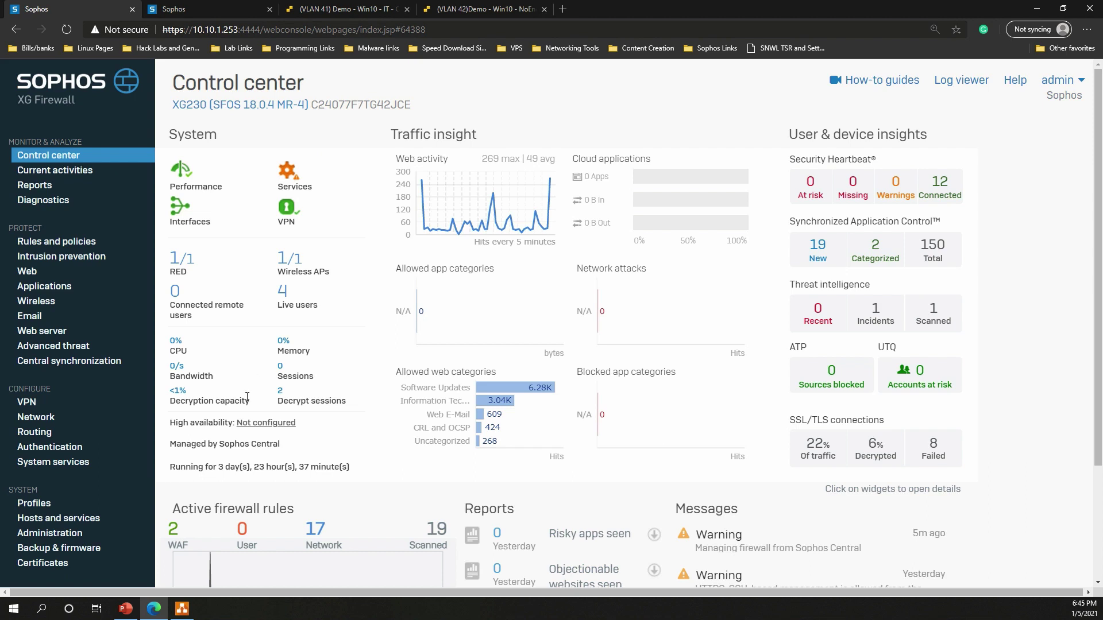
Open the list of IPsec policies in the VPN settings and review the available policies.
click(47, 407)
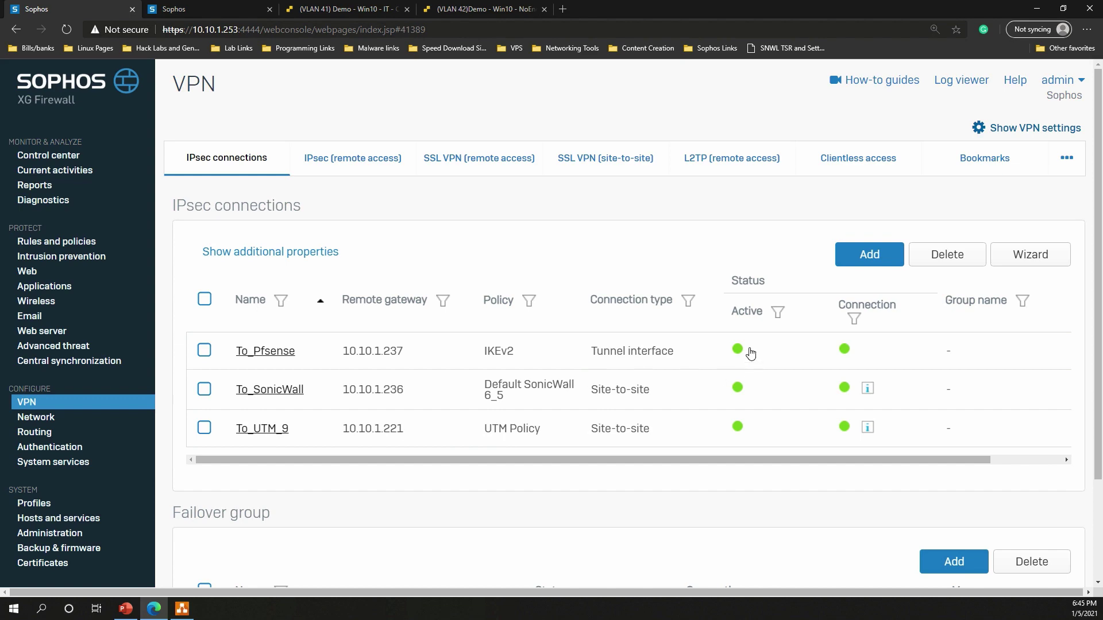
click(1067, 158)
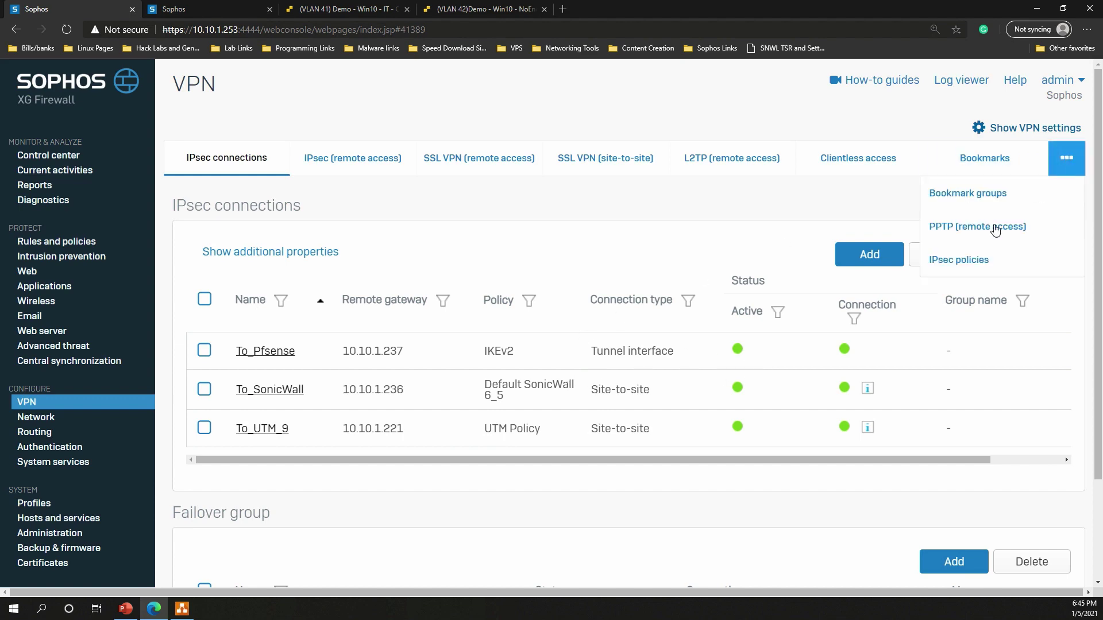
click(971, 257)
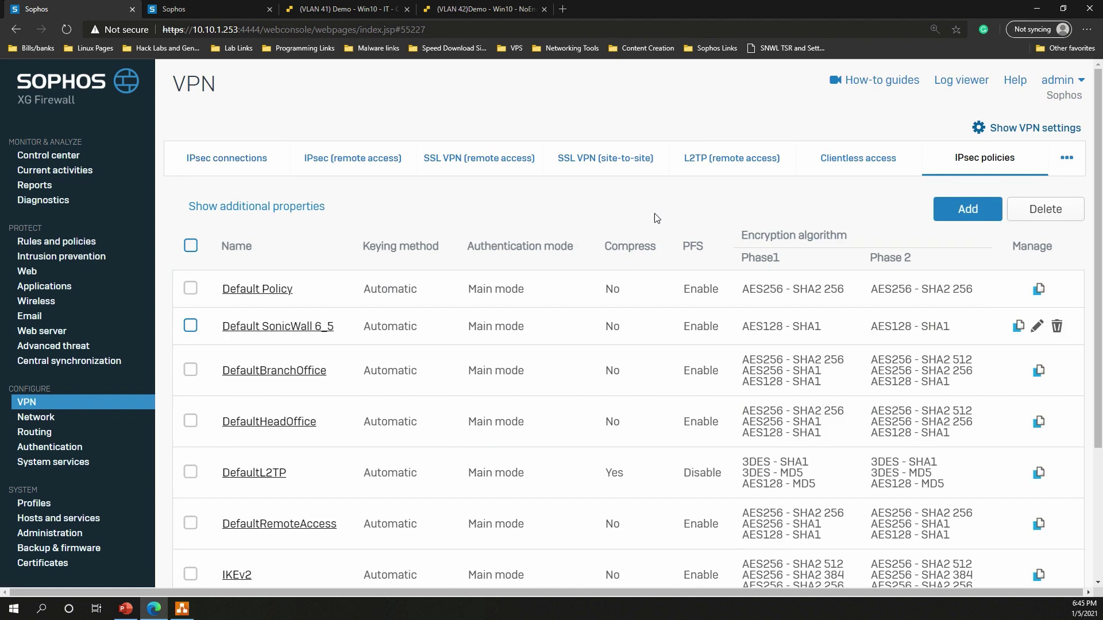
scroll(653, 221, down, 2)
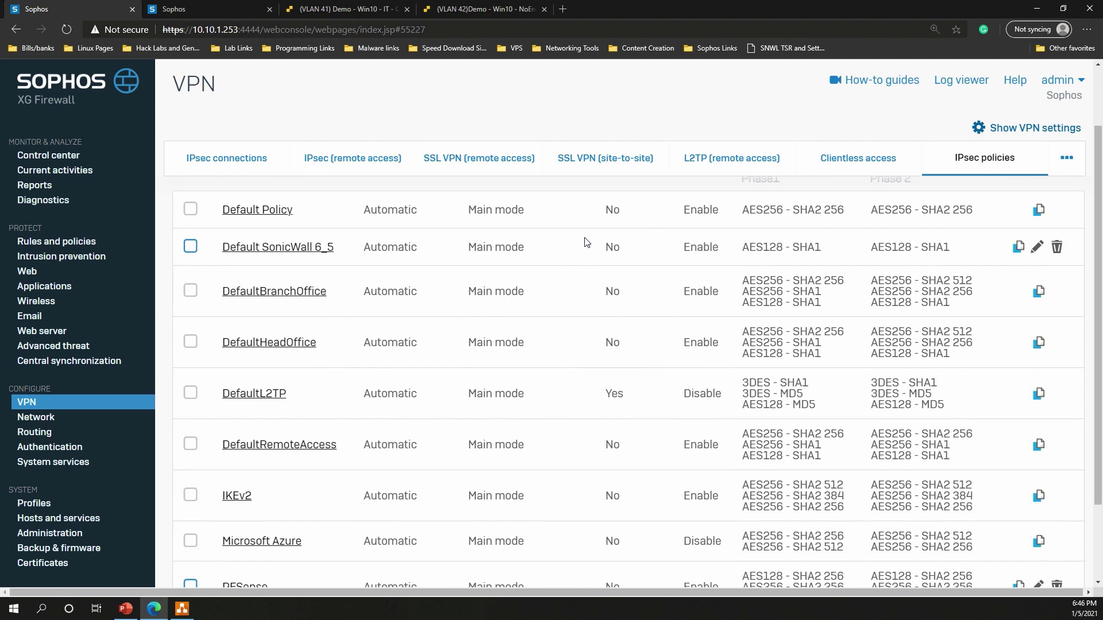
scroll(587, 236, up, 2)
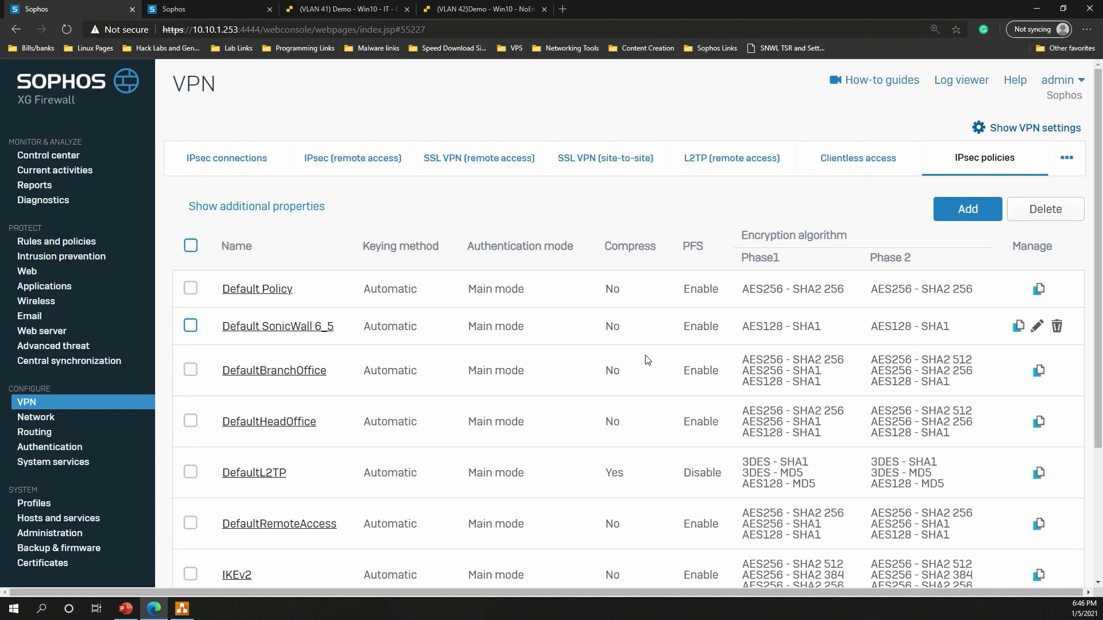
Open the Default SonicWall 6_5 policy and examine its key exchange, Phase 1, Phase 2 and Dead Peer Detection settings.
click(1039, 328)
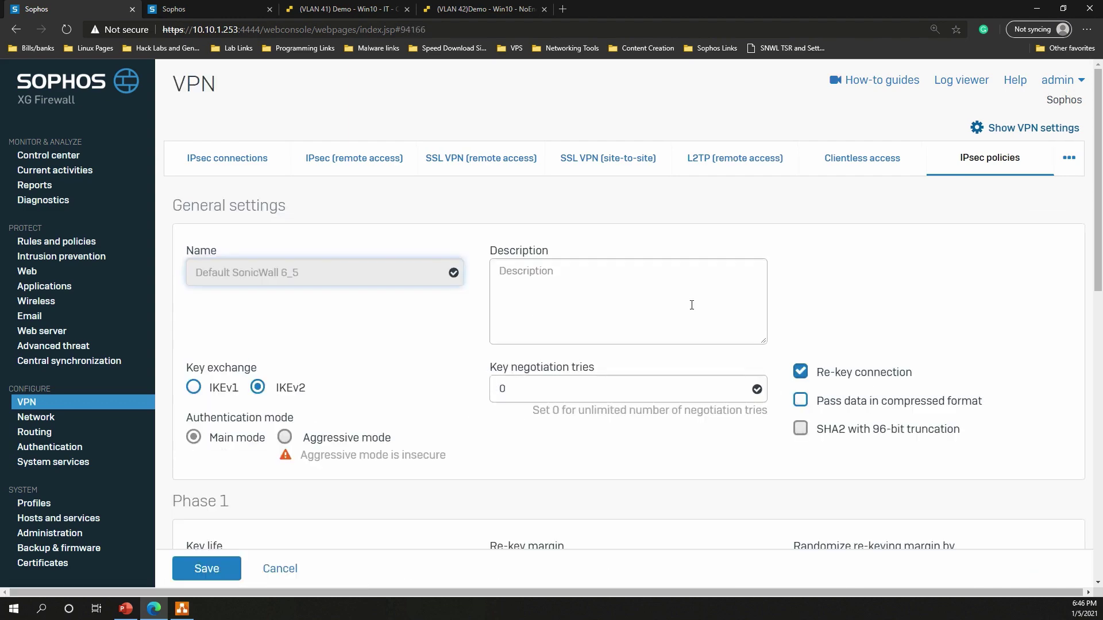
scroll(667, 282, down, 1)
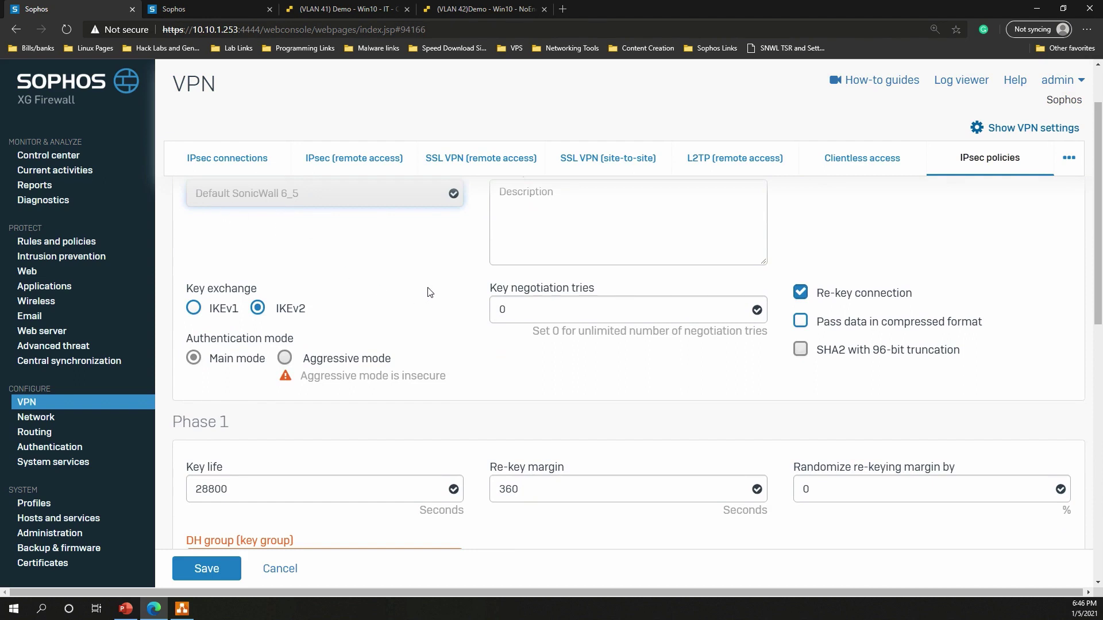
scroll(428, 290, up, 1)
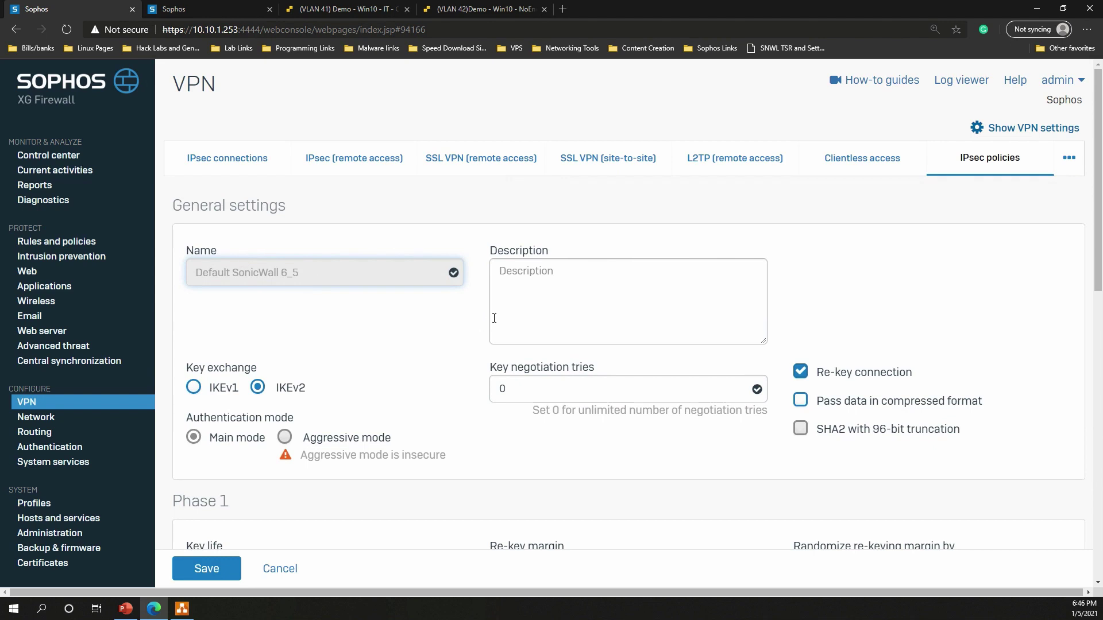
scroll(491, 316, down, 2)
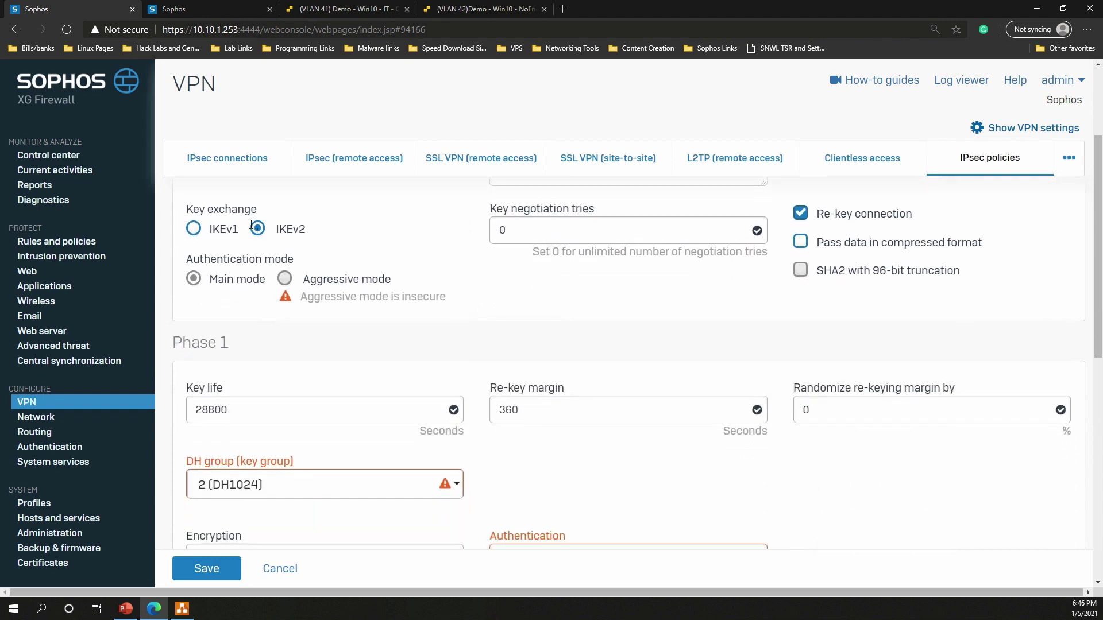
scroll(446, 277, down, 1)
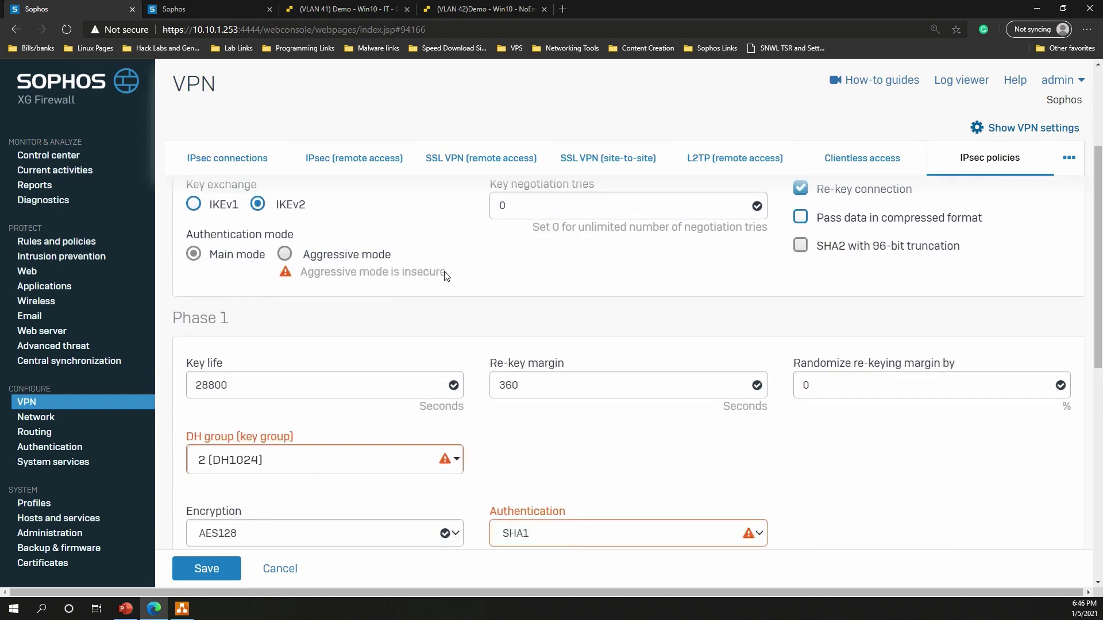
scroll(446, 277, down, 2)
scroll(545, 293, down, 1)
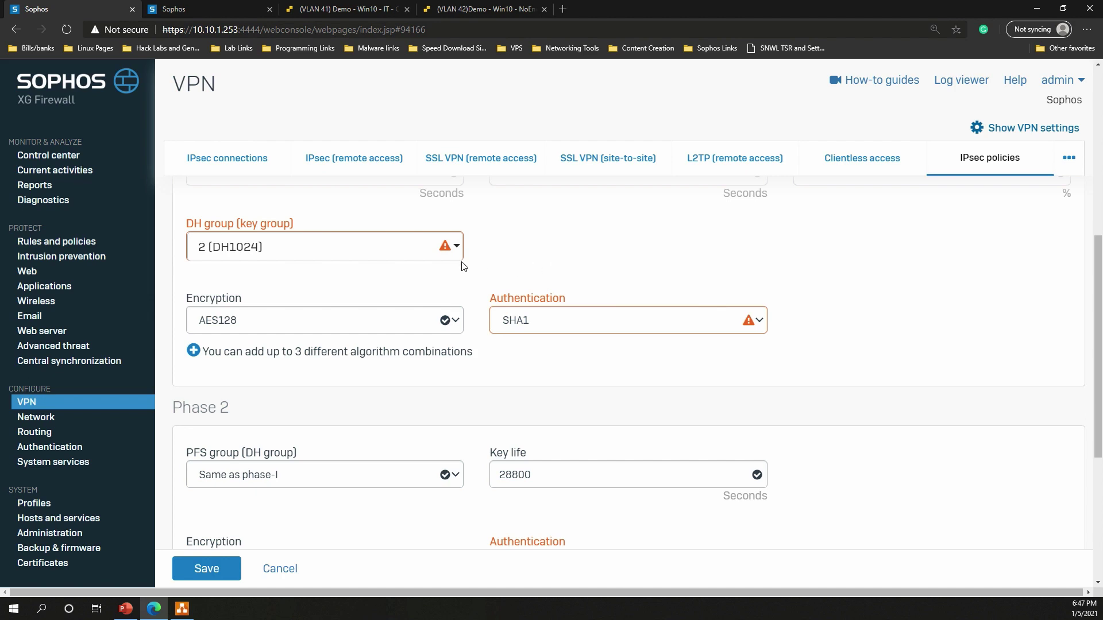
mouse_move(749, 322)
scroll(752, 345, up, 1)
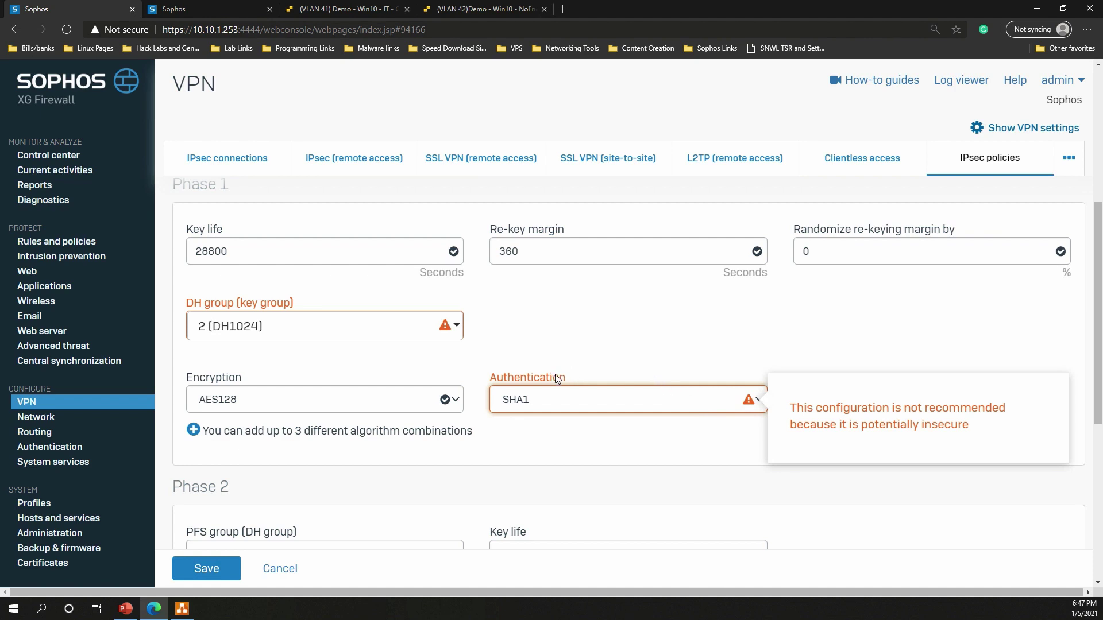
scroll(621, 372, down, 1)
scroll(622, 371, down, 5)
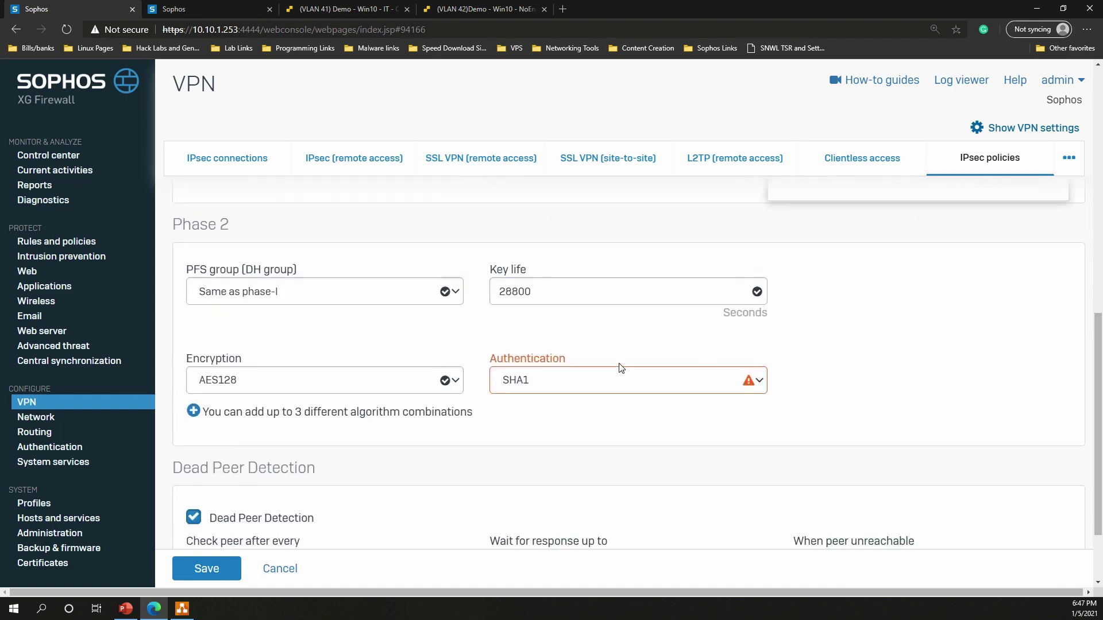
scroll(621, 367, up, 5)
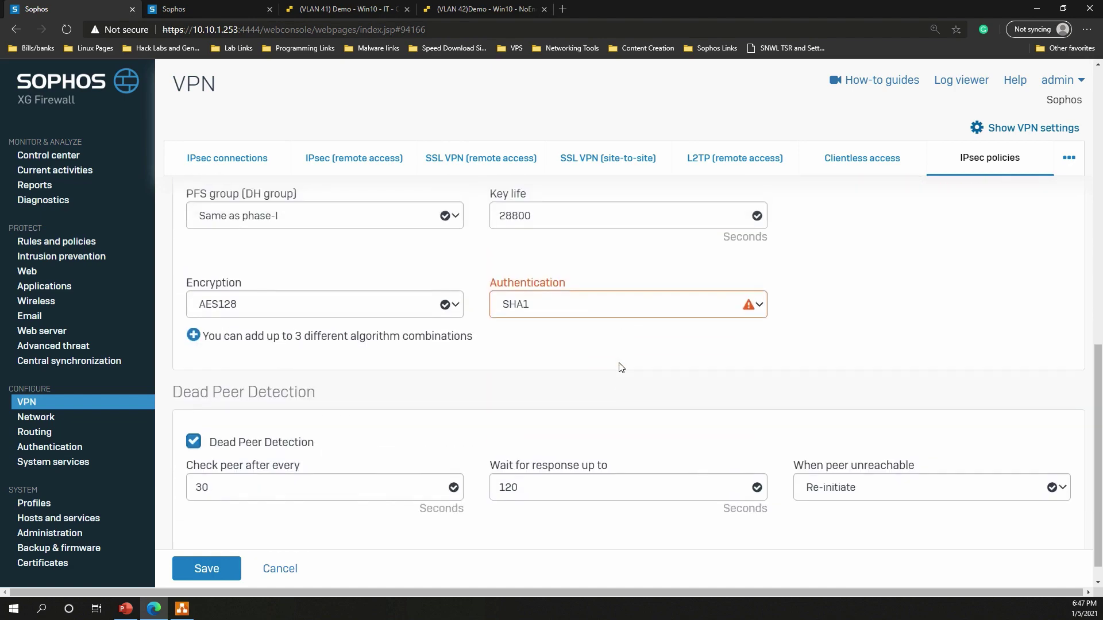
scroll(616, 382, up, 7)
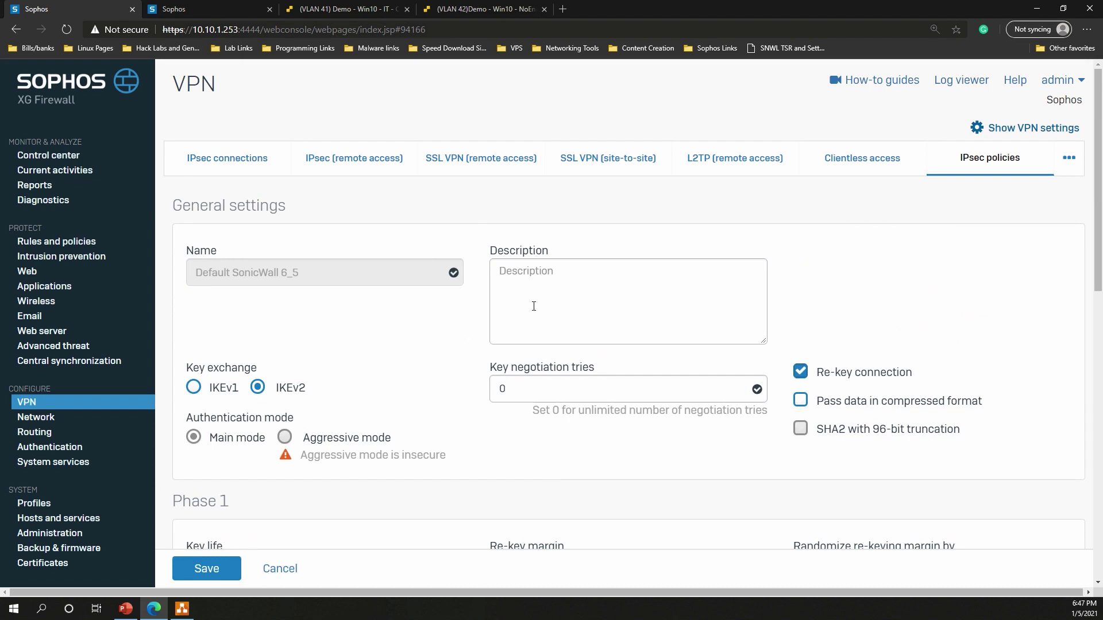
Add a new IPsec connection and name it To_Remote_Office.
click(262, 169)
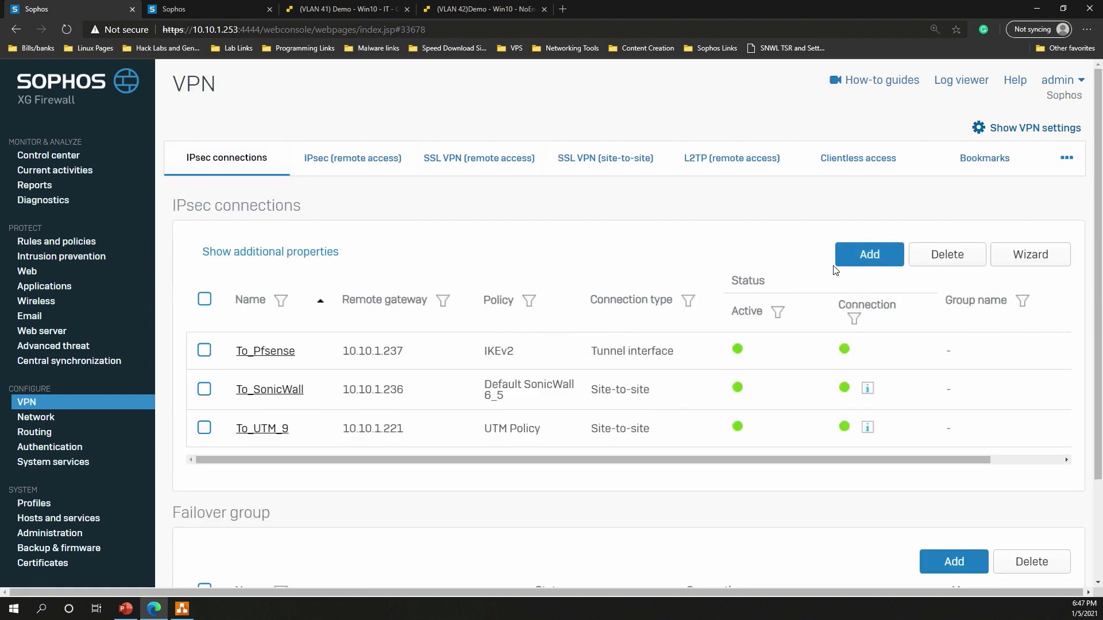
click(859, 262)
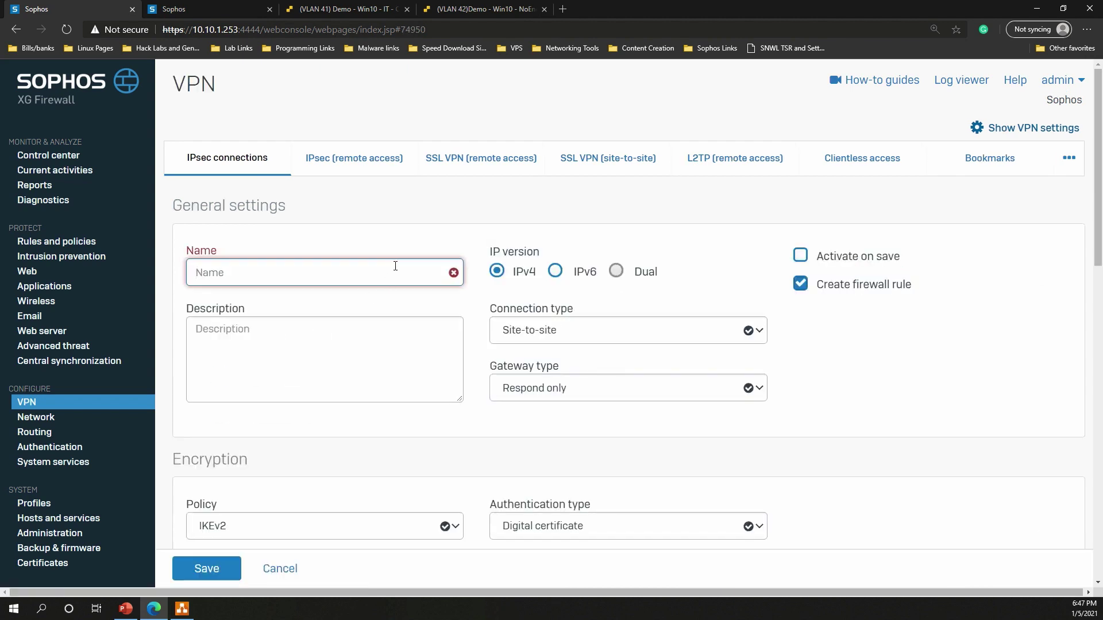
text(TO)
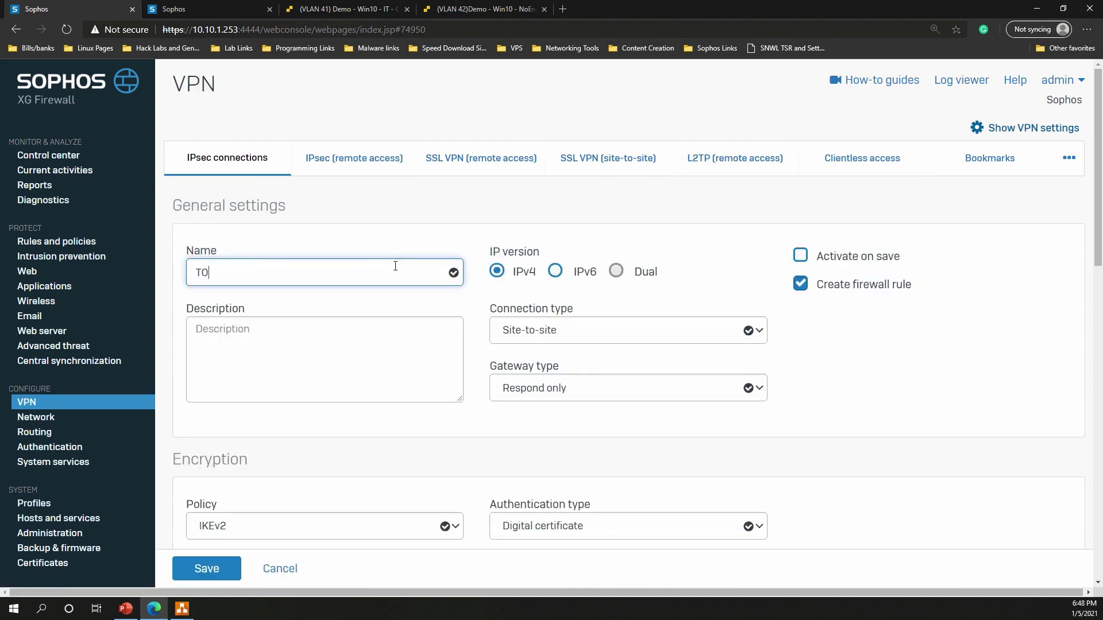
text(_B)
key(BackSpace)
key(BackSpace)
key(BackSpace)
text(o_Remote_Office)
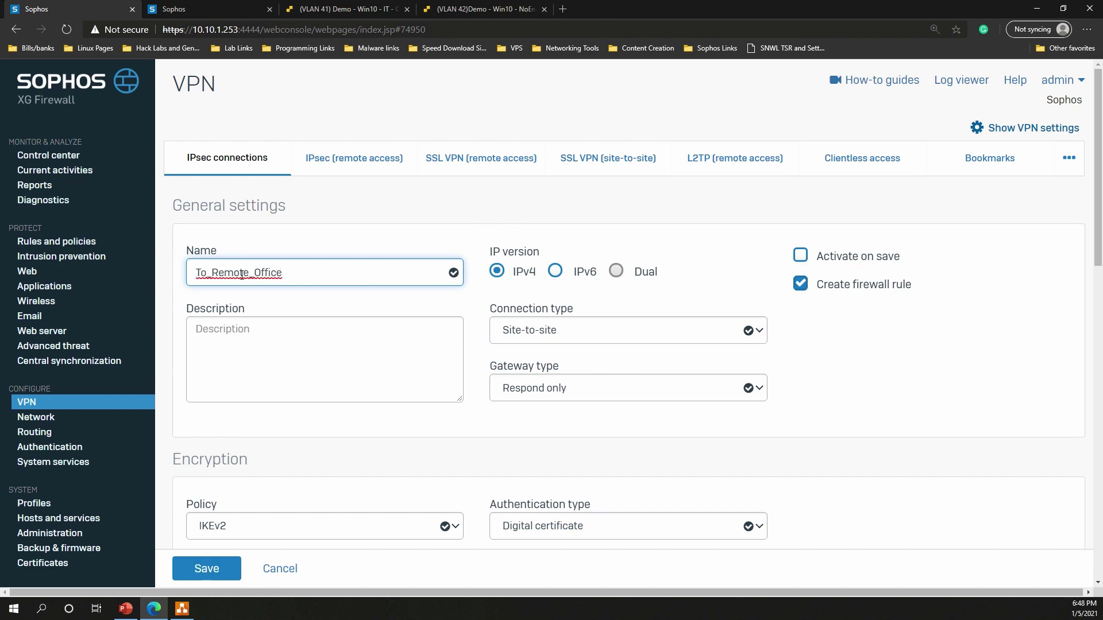
Set the connection type to Tunnel interface and the IP version to IPv4.
click(520, 313)
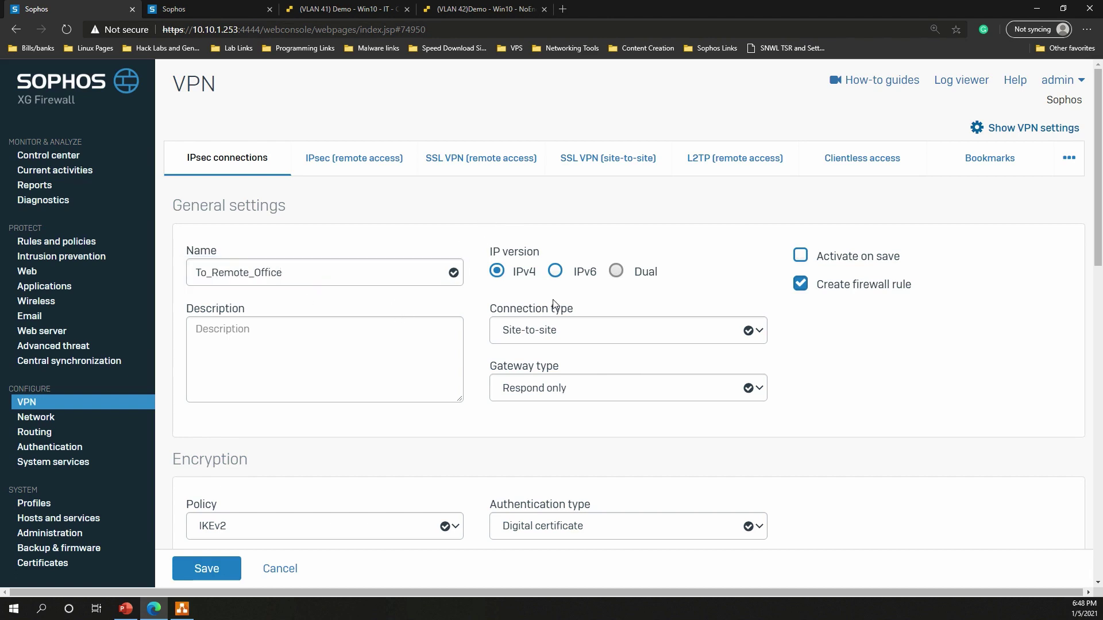
click(602, 336)
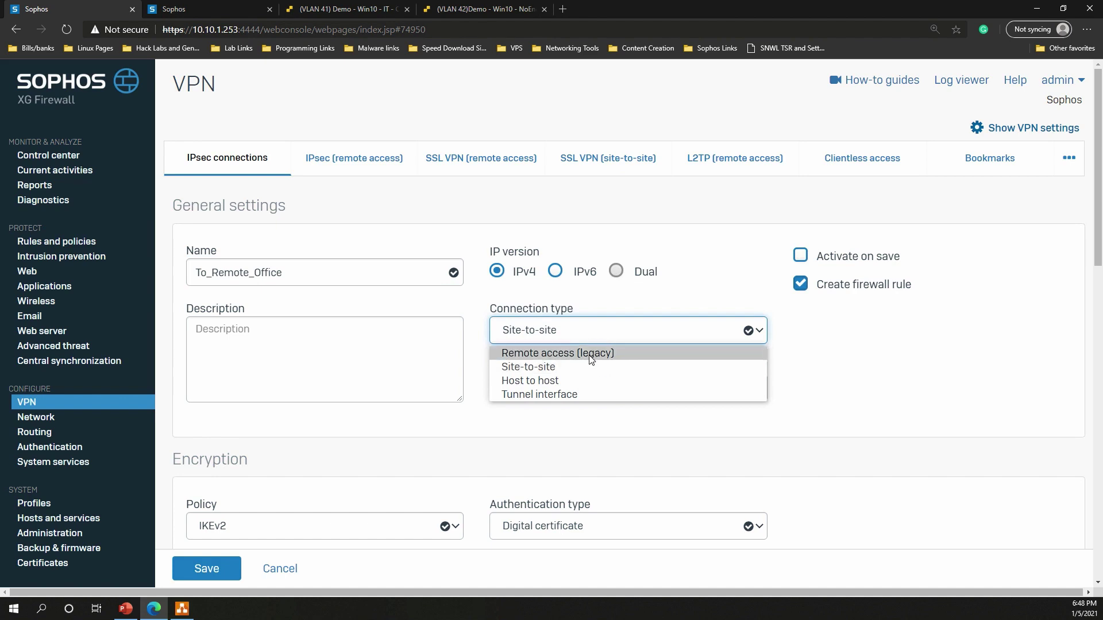
click(576, 396)
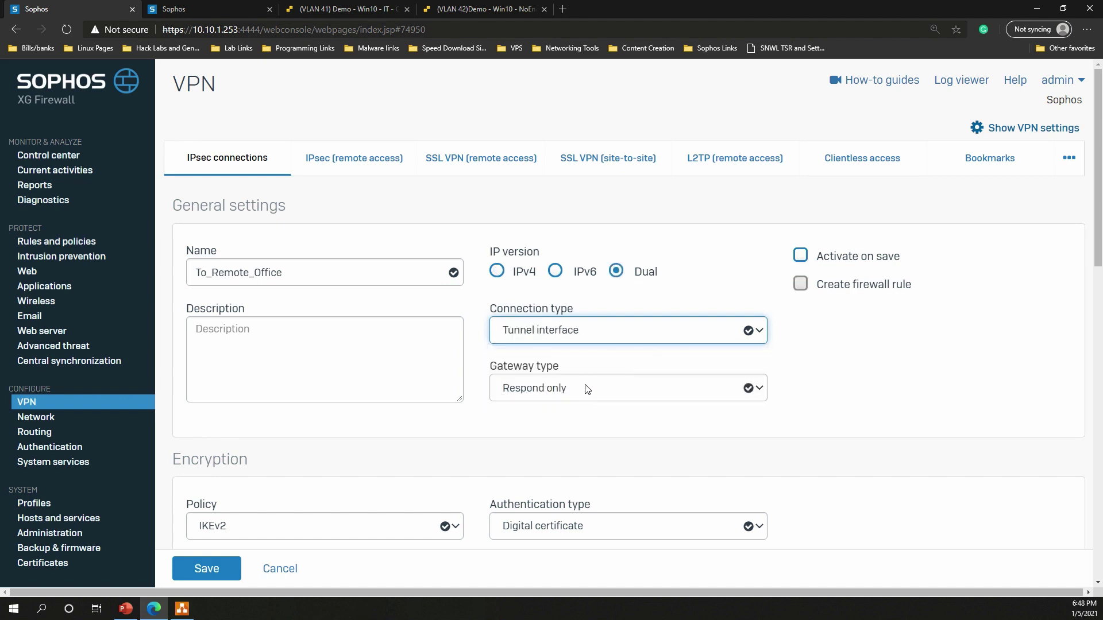
click(496, 272)
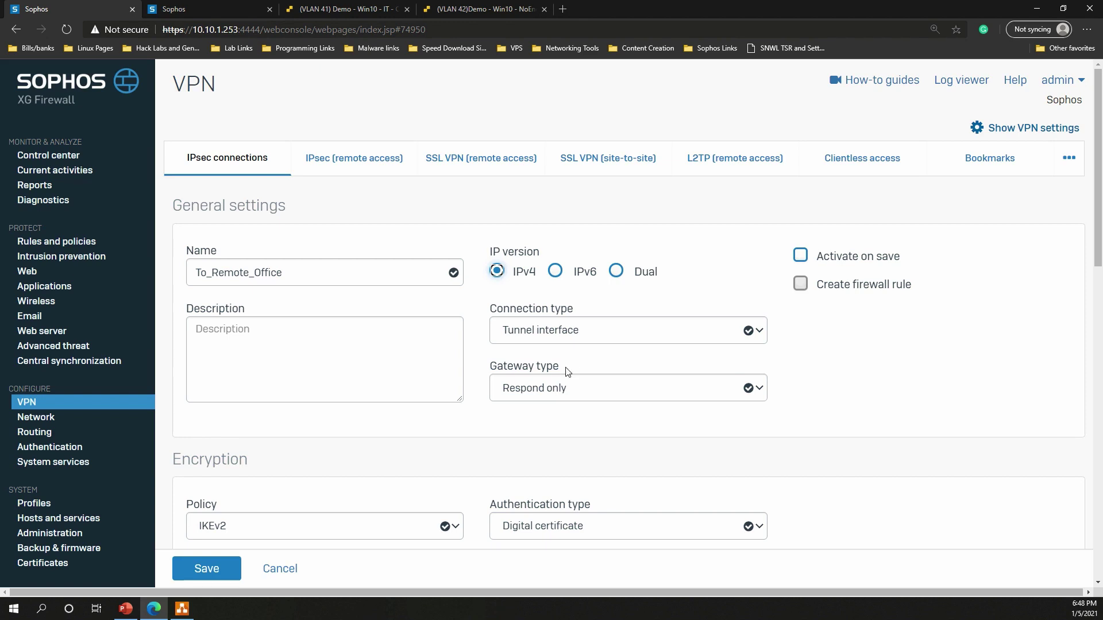
Keep the gateway type as Respond only and have the connection activate on save.
click(588, 393)
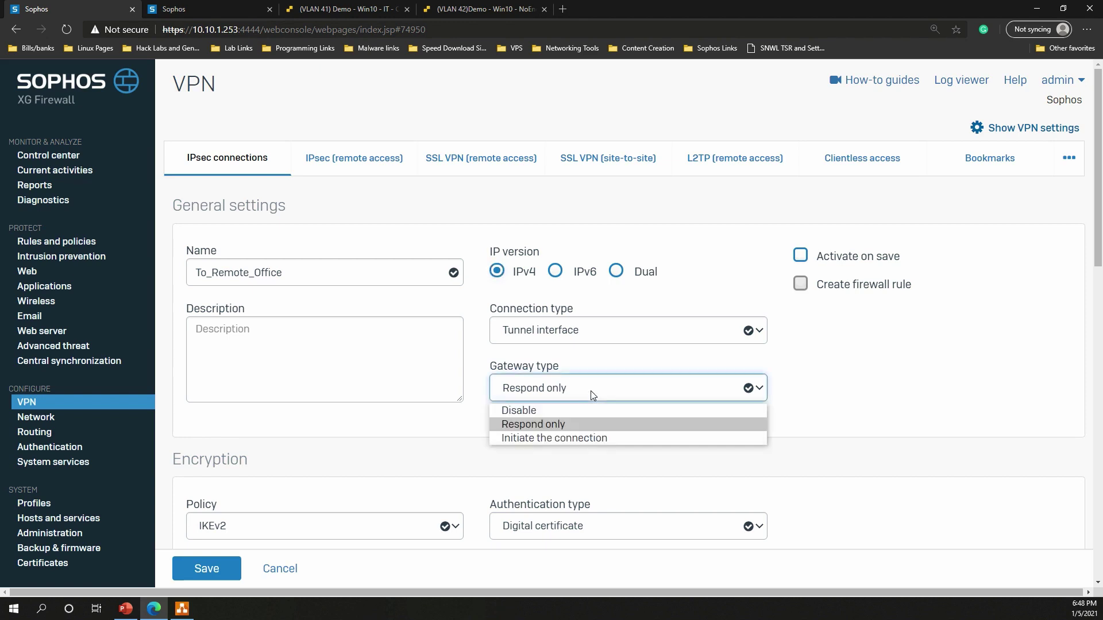
click(560, 430)
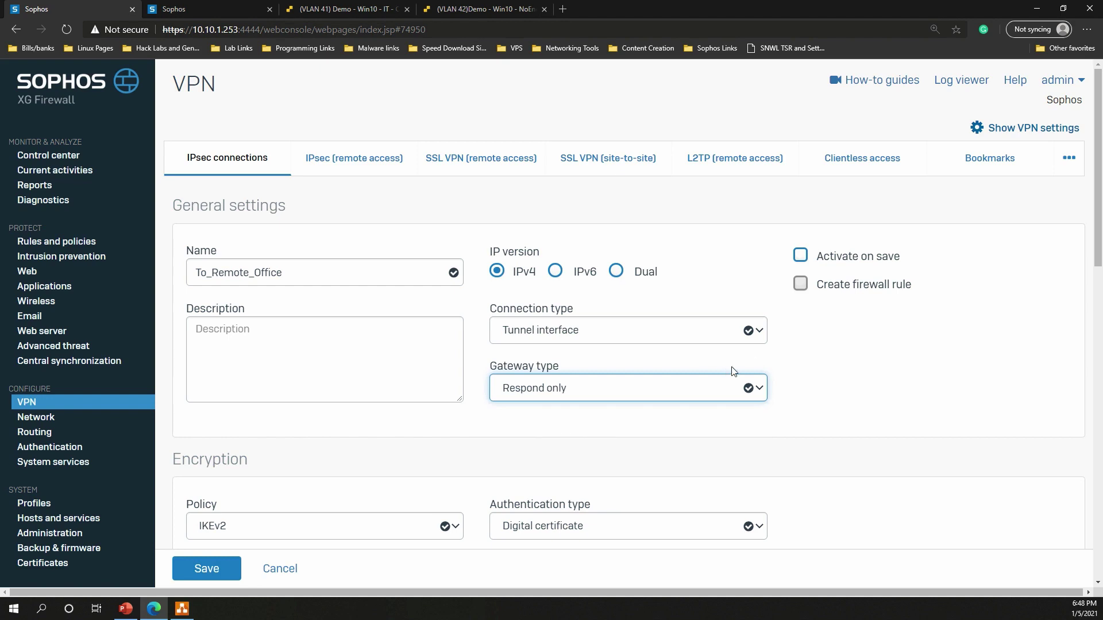
click(800, 260)
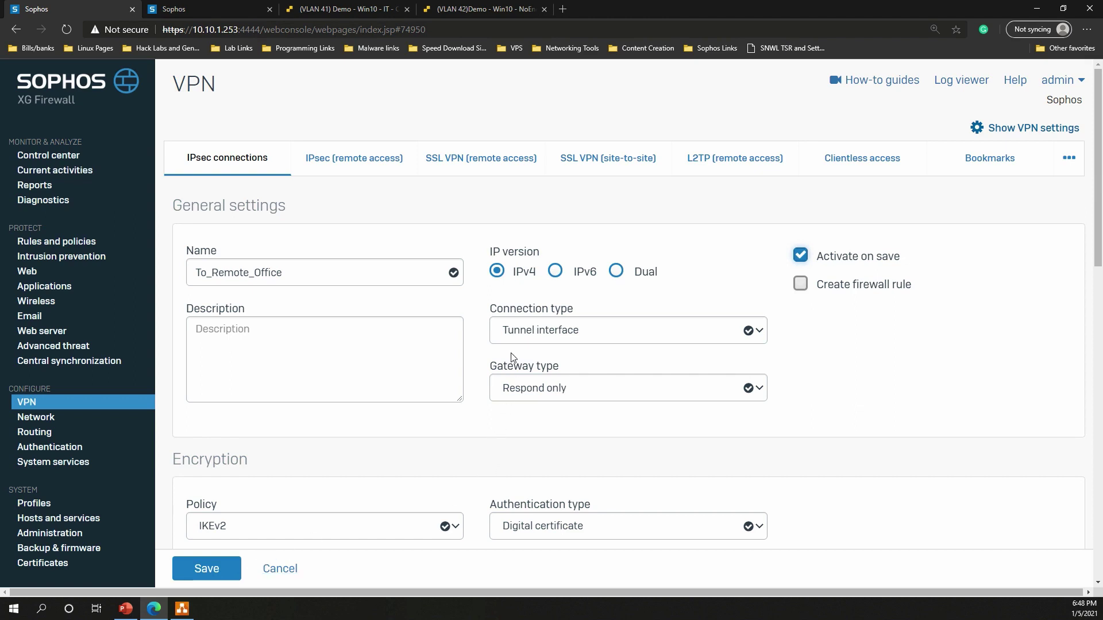
Use the IKEv2 encryption policy and set the authentication type to RSA key.
scroll(739, 304, down, 4)
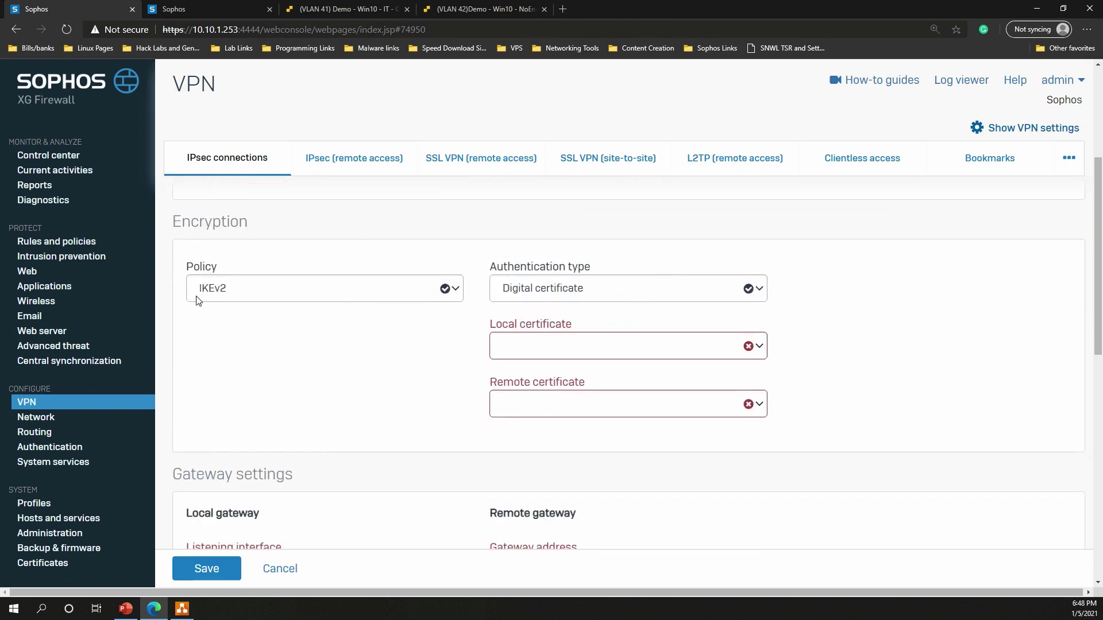
click(222, 289)
click(222, 289)
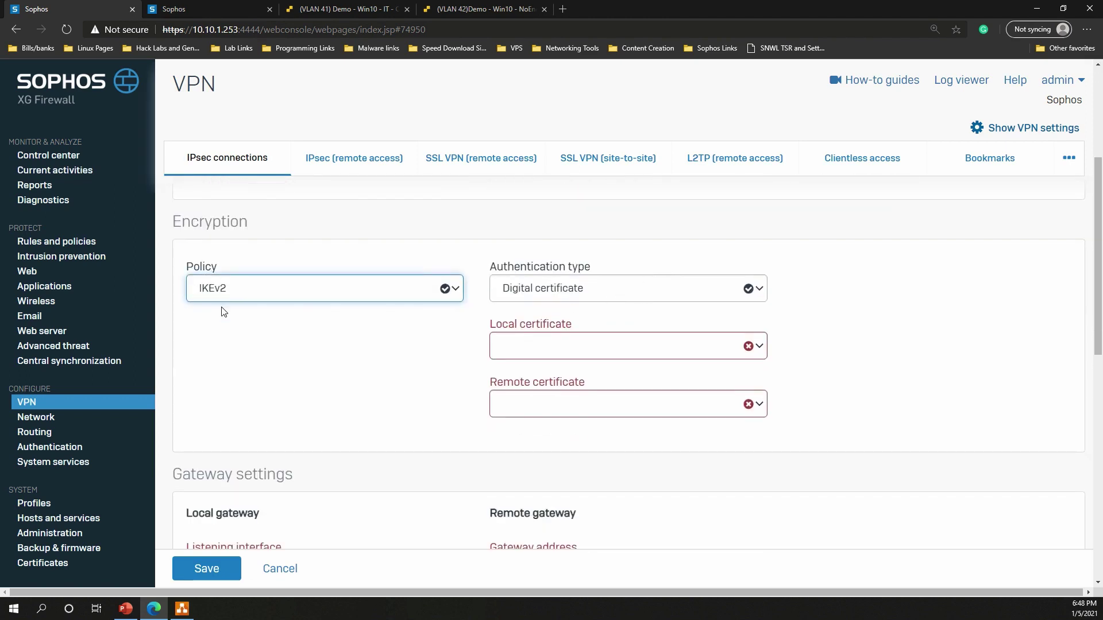
click(531, 296)
click(531, 339)
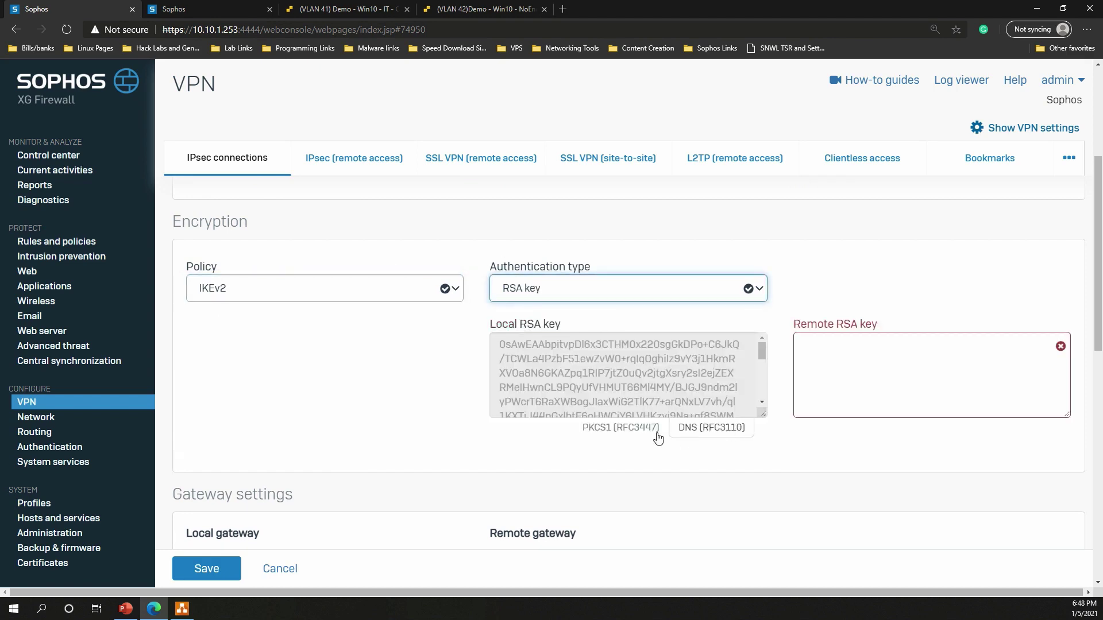
Display the local RSA key in PKCS1 (RFC3447) format and select the entire key for copying.
click(656, 435)
click(681, 383)
key(ctrl+a)
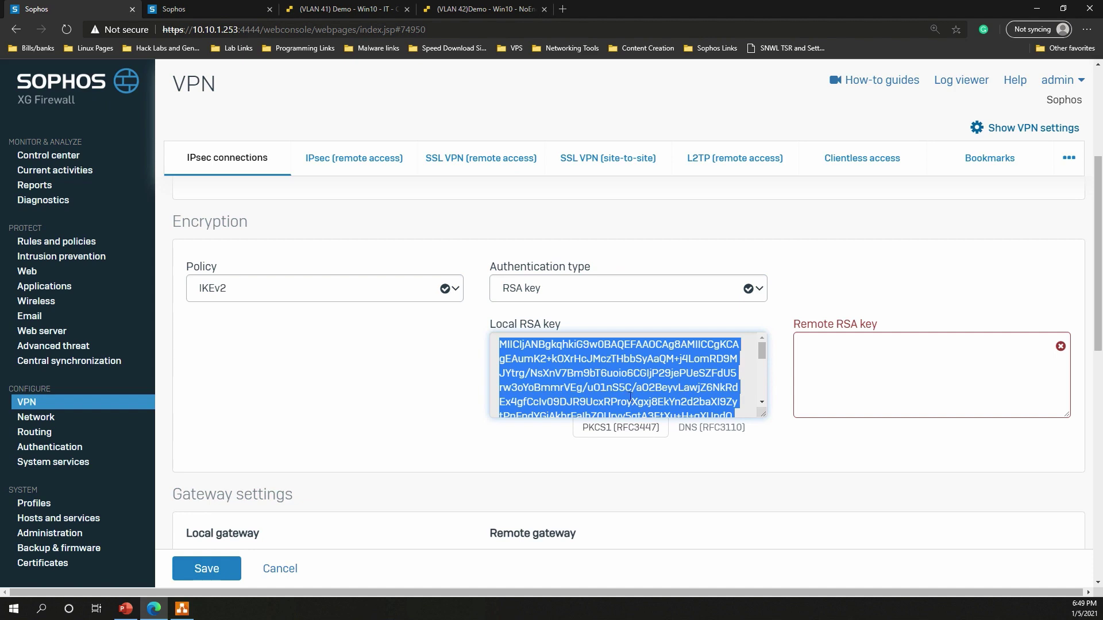
key(alt+Tab)
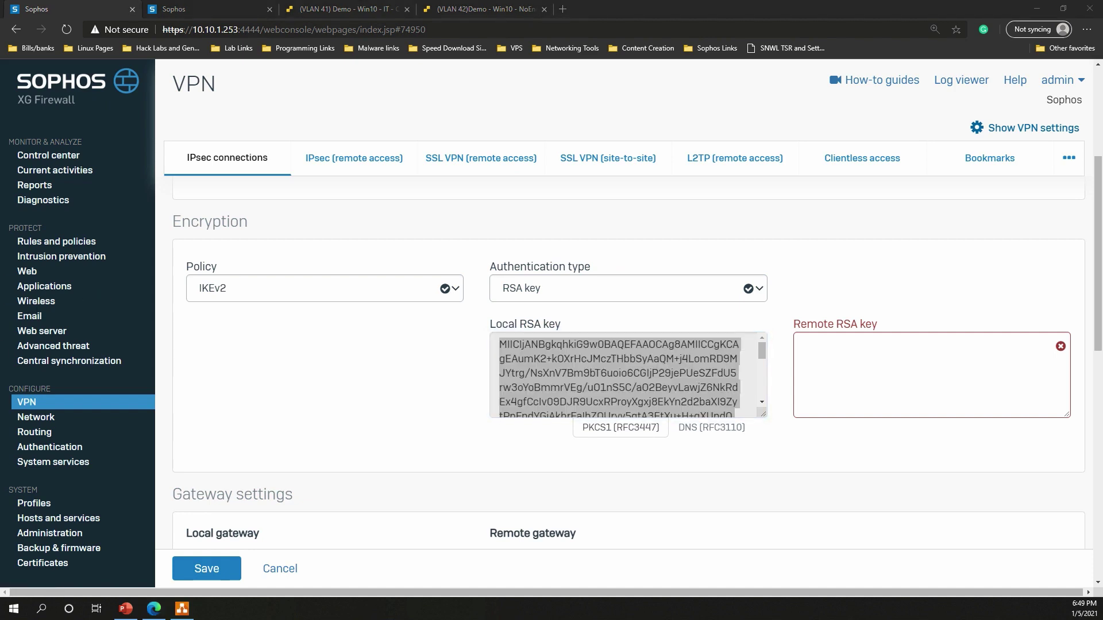
click(514, 265)
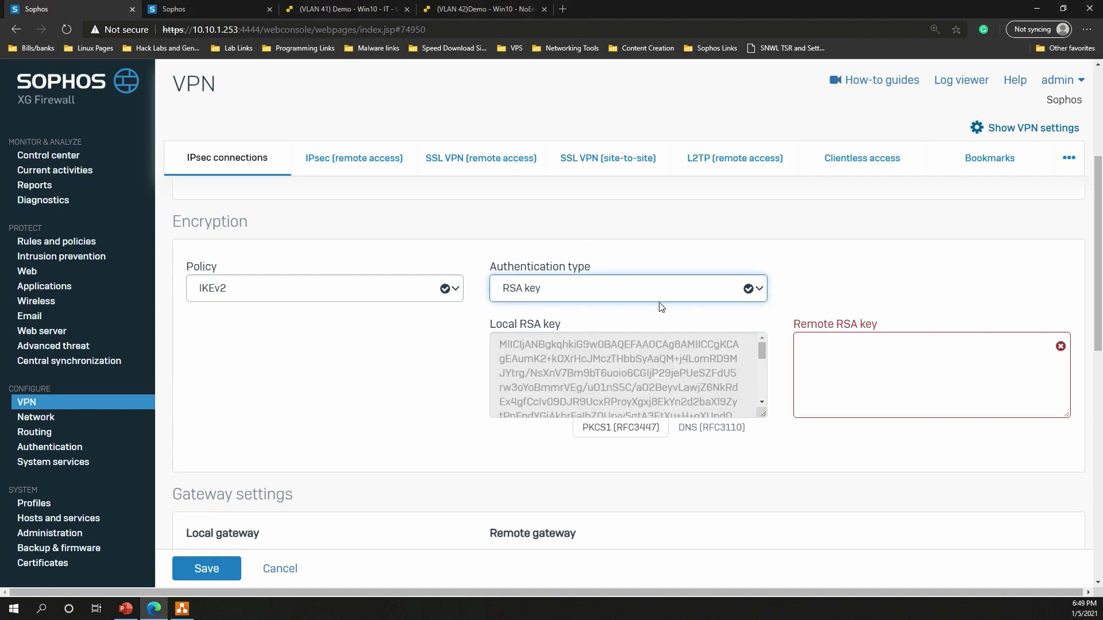
On the remote office firewall at 10.10.1.217, add a new IPsec connection named To_Main_Office.
scroll(849, 331, down, 1)
click(849, 321)
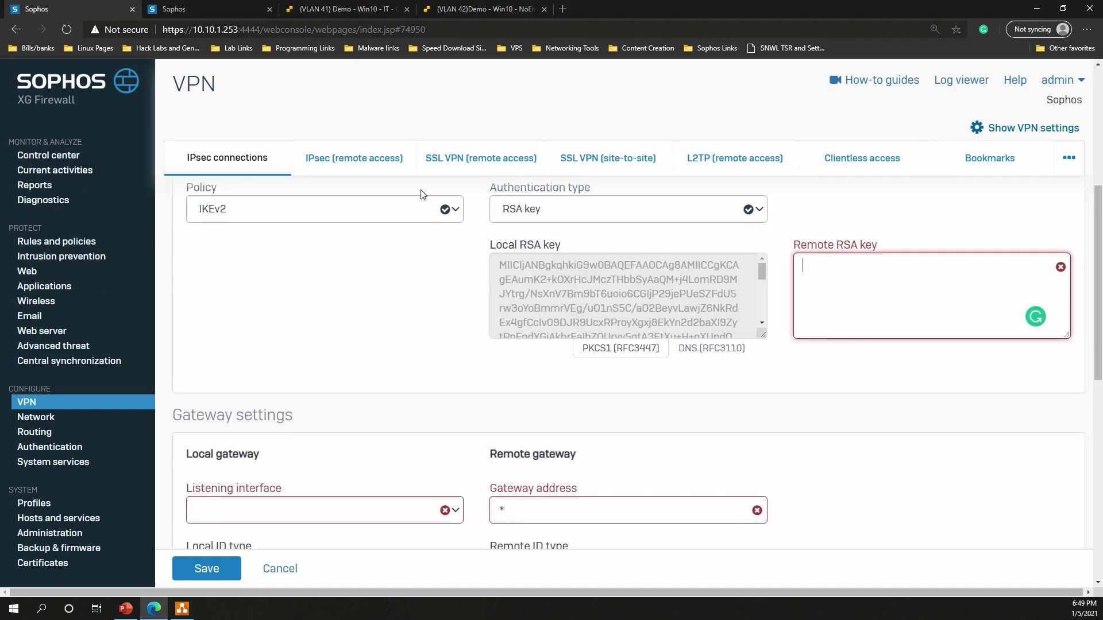
drag(183, 12, 241, 13)
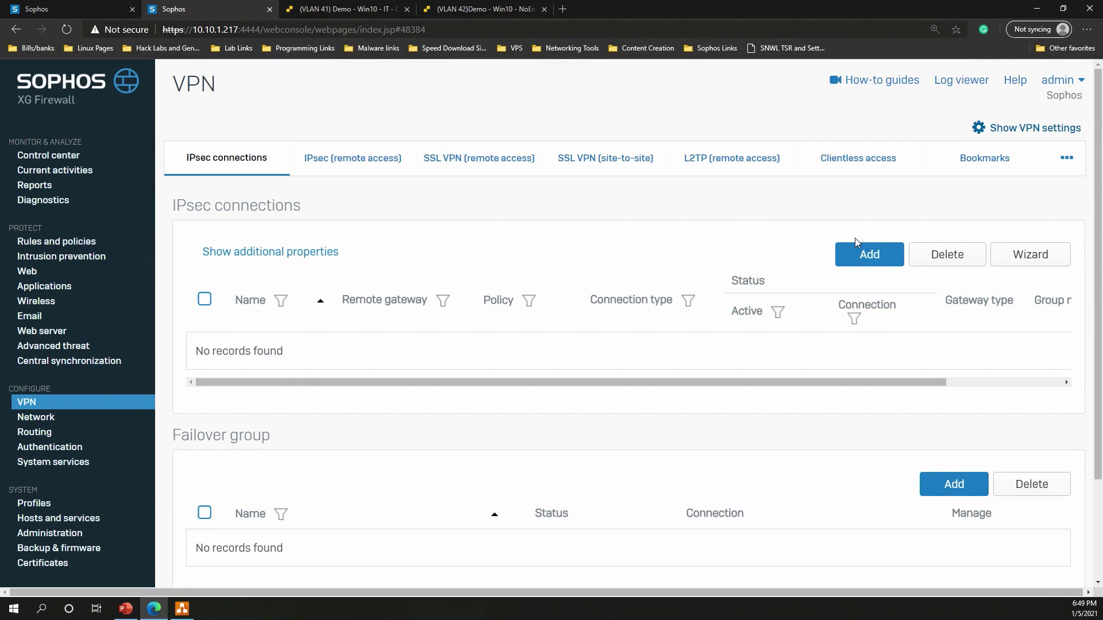
click(856, 261)
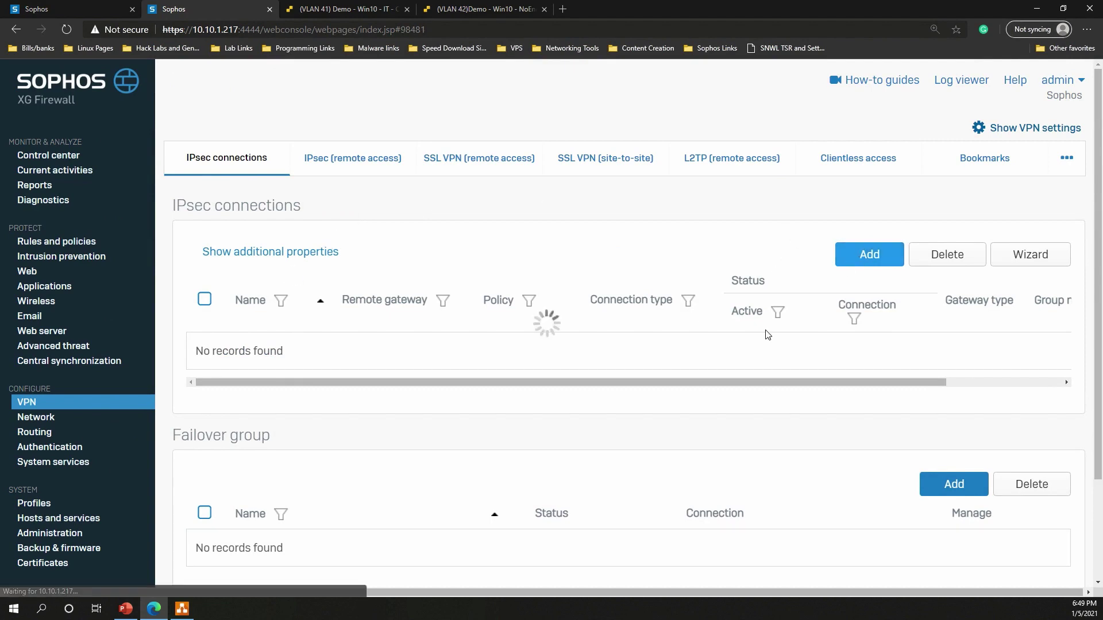
text(To_)
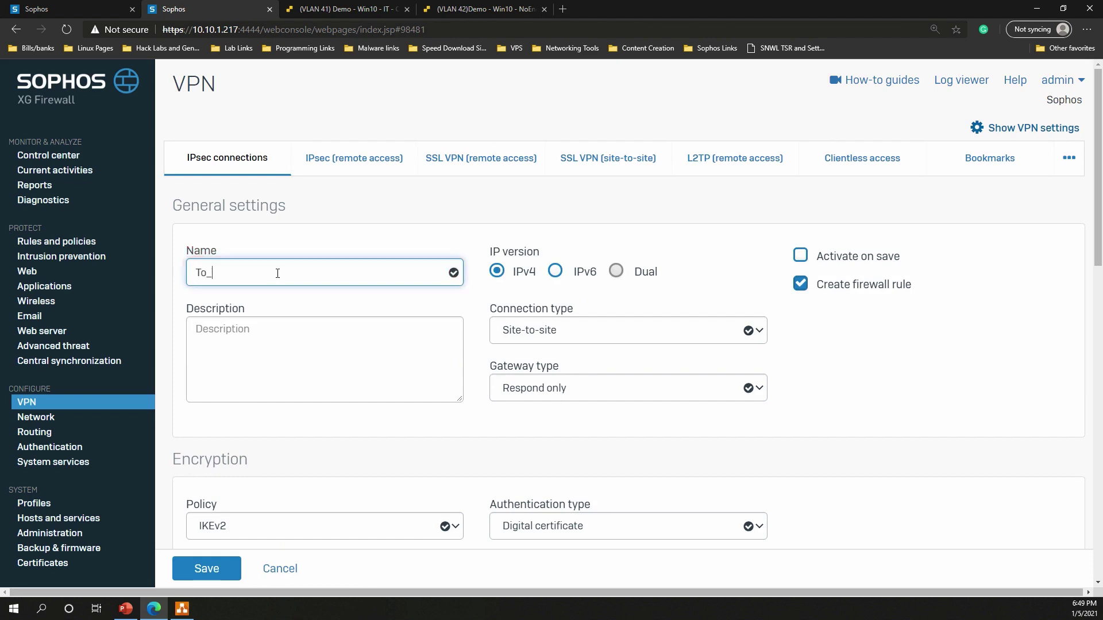
text(Main_Office)
Set the connection type to Tunnel interface with IP version IPv4, and have the connection activate on save.
click(520, 327)
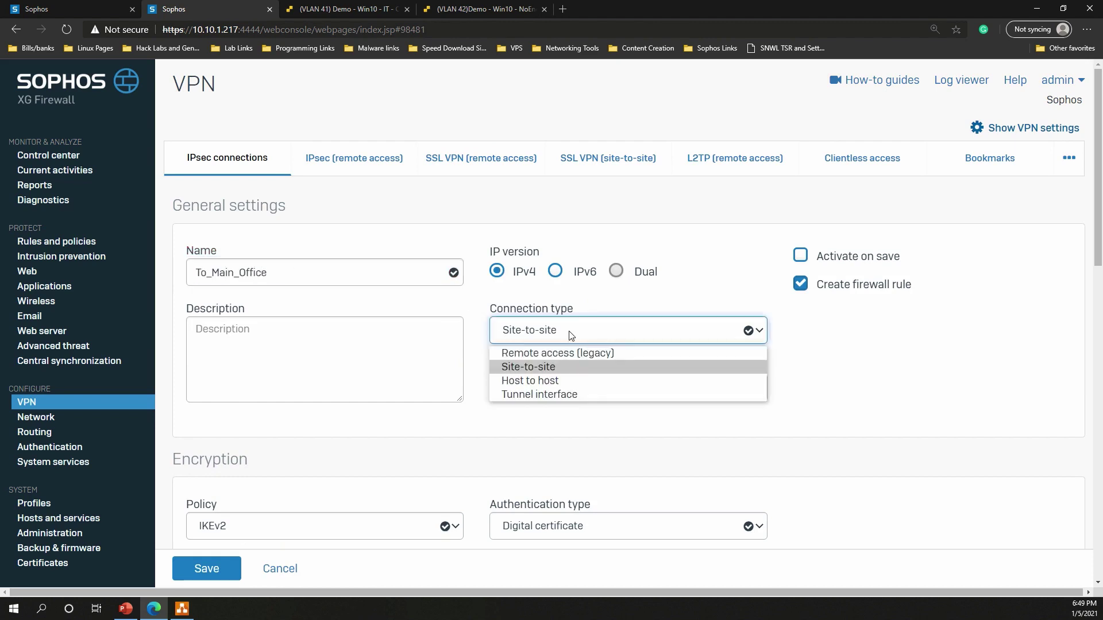
click(579, 397)
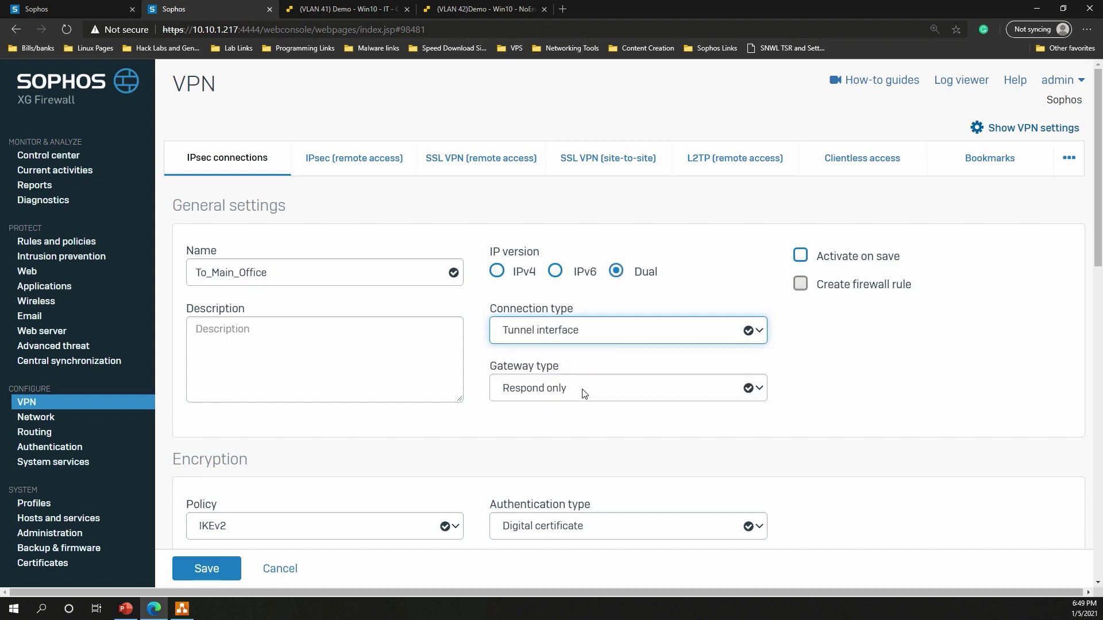
click(500, 272)
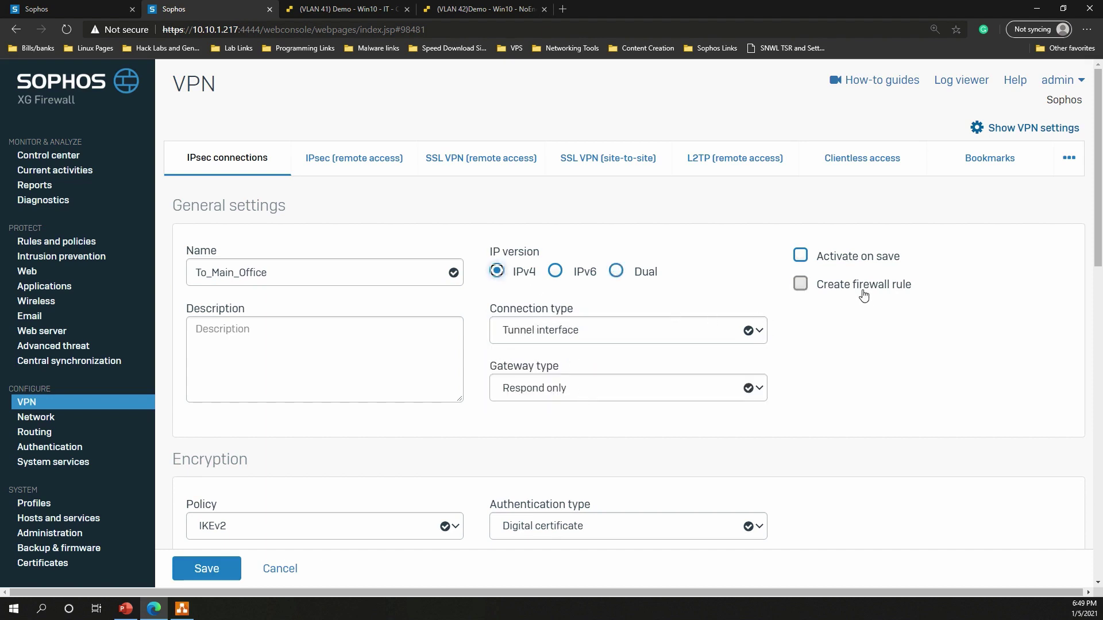
click(801, 261)
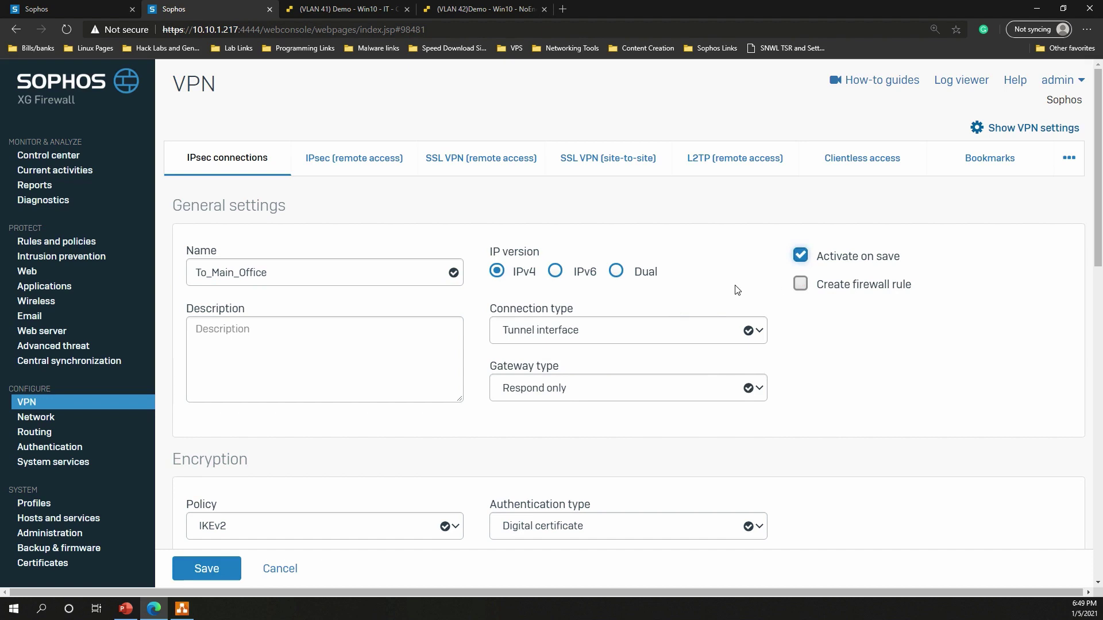
Set the gateway type to Initiate the connection and the authentication type to RSA key.
scroll(722, 297, down, 3)
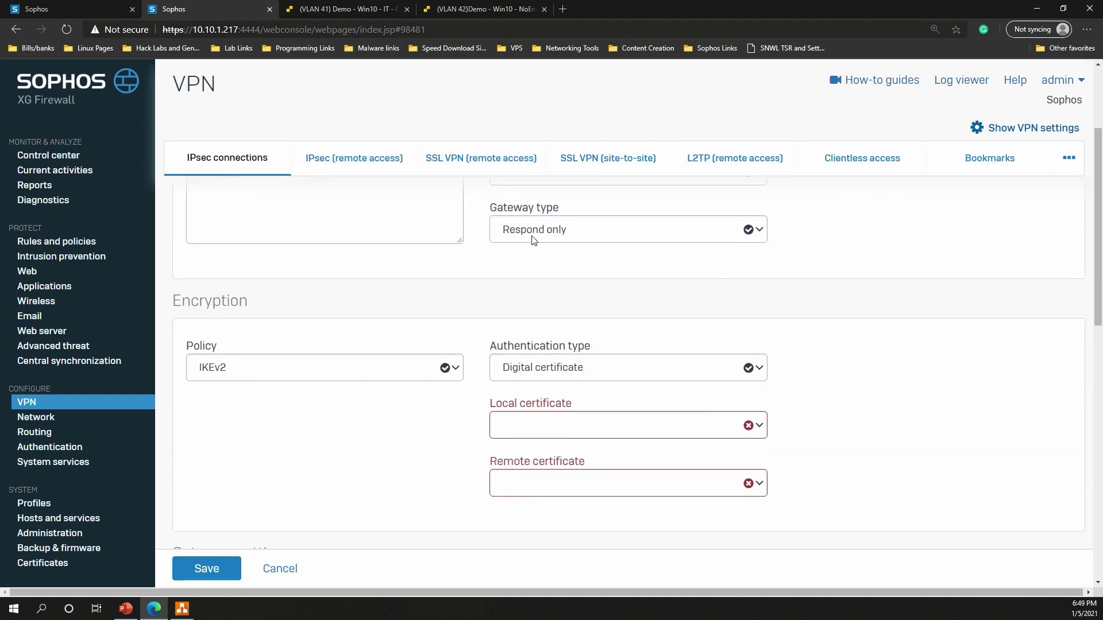
click(535, 240)
click(562, 278)
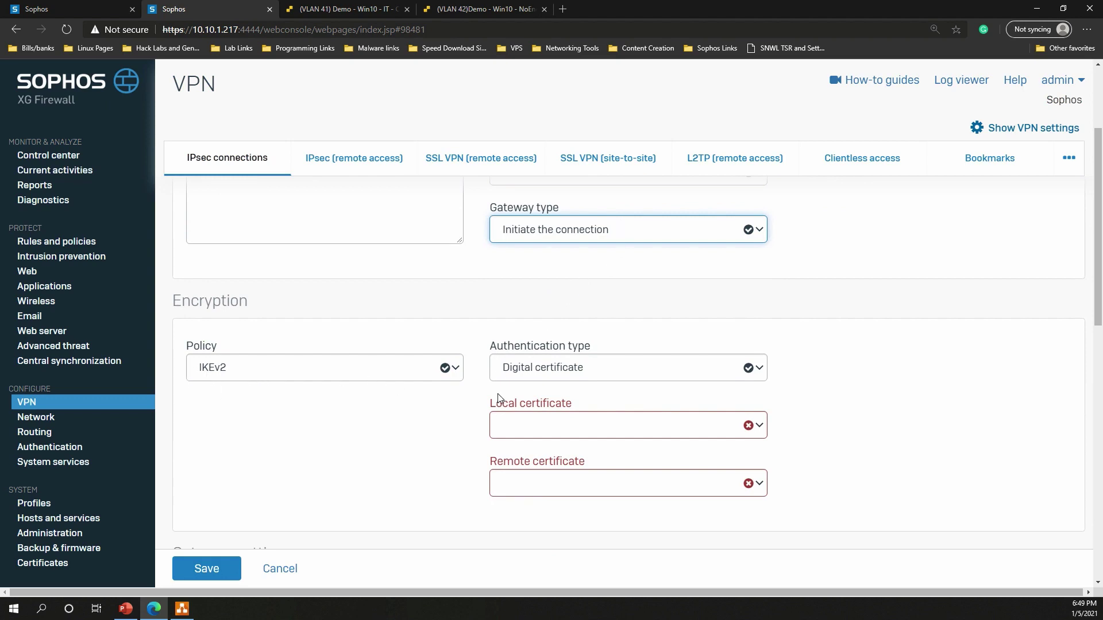
scroll(506, 396, down, 2)
click(567, 287)
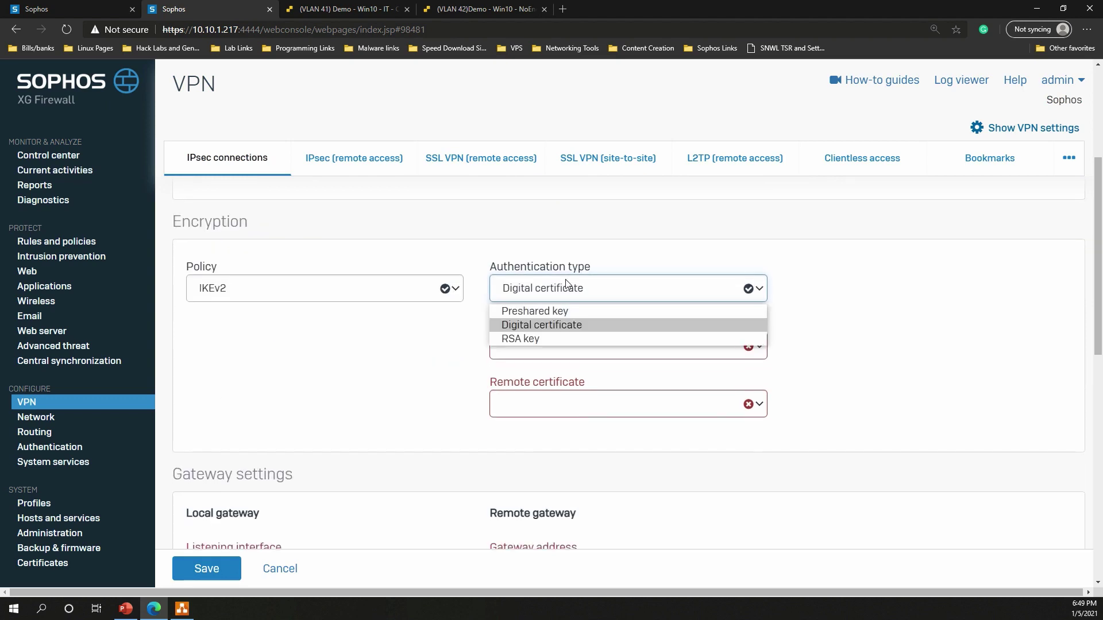
click(560, 339)
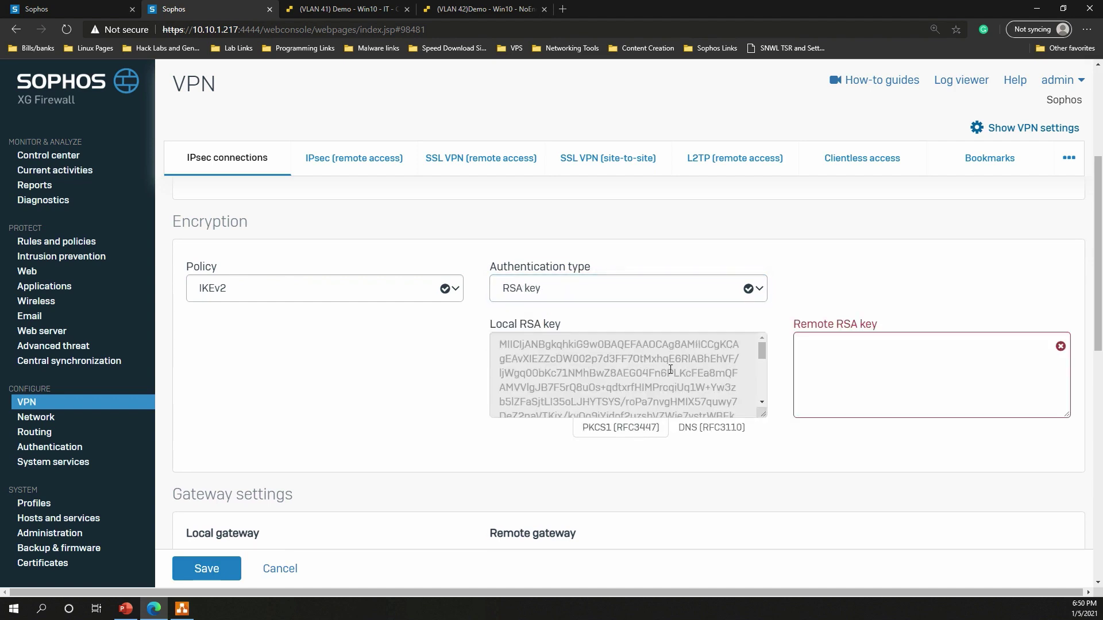
Paste the main office firewall's copied RSA key as the remote RSA key.
click(973, 379)
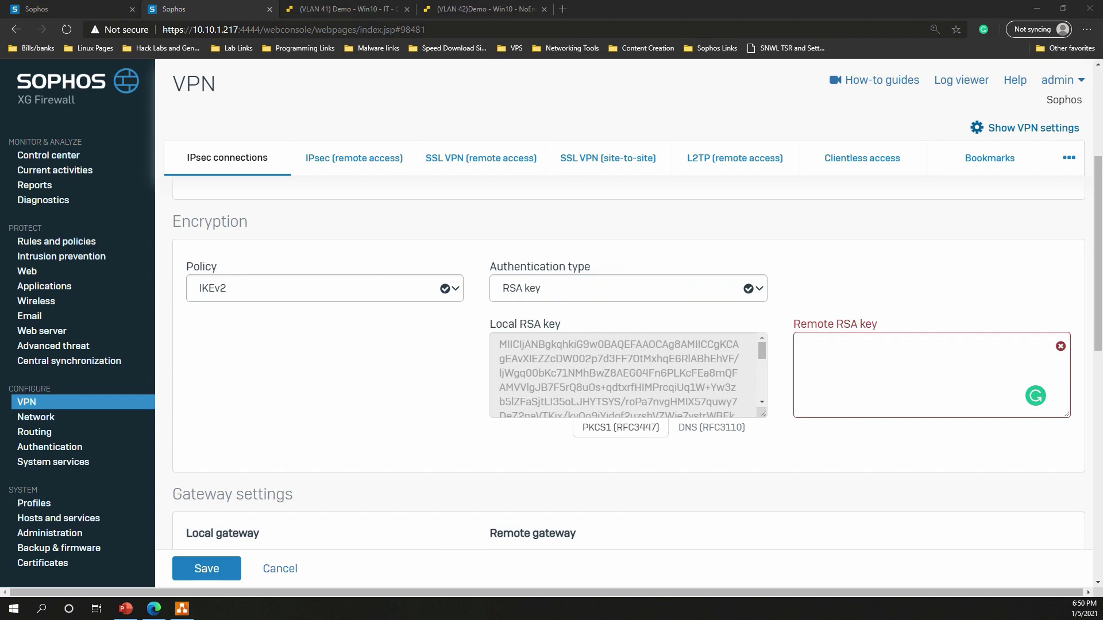
click(925, 381)
key(ctrl+v)
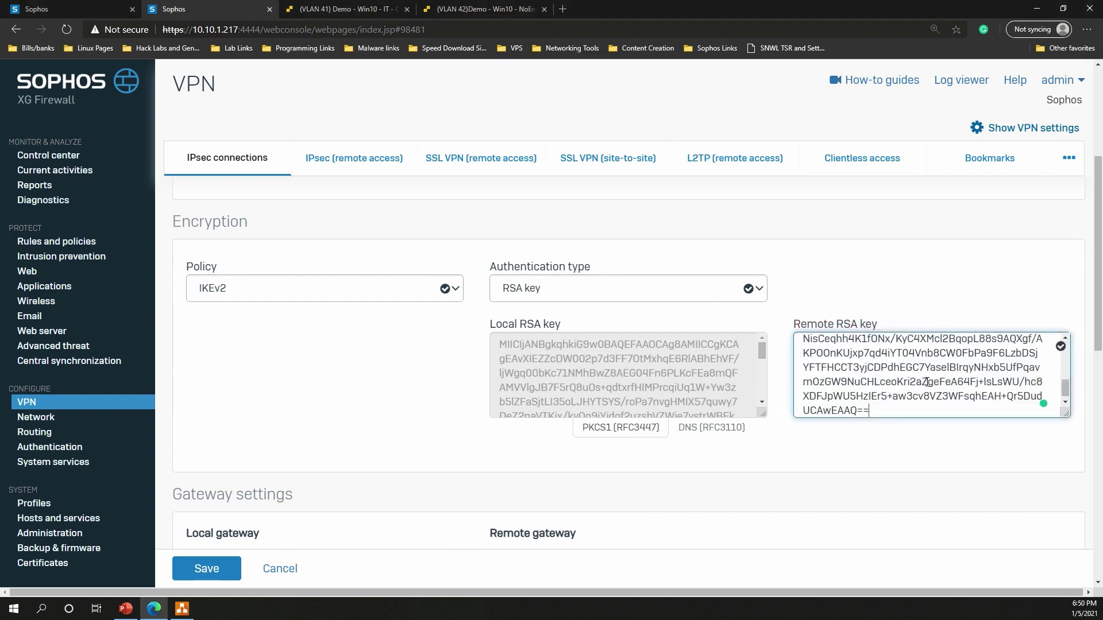
Copy this firewall's local RSA key and paste it as the remote RSA key on the 10.10.1.253 firewall.
triple_click(699, 396)
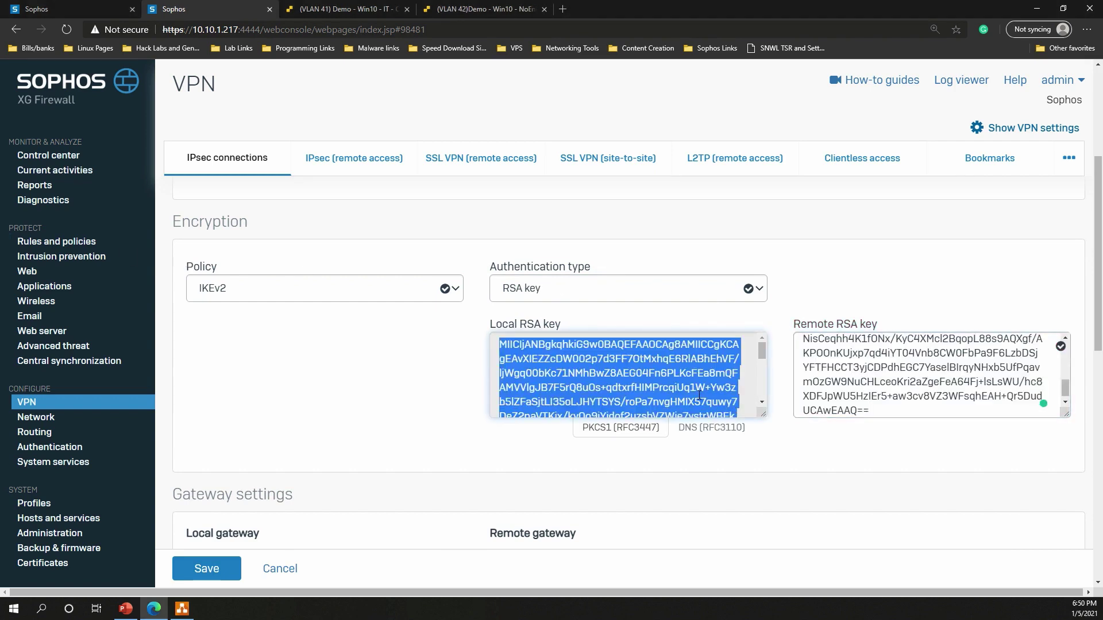
click(67, 10)
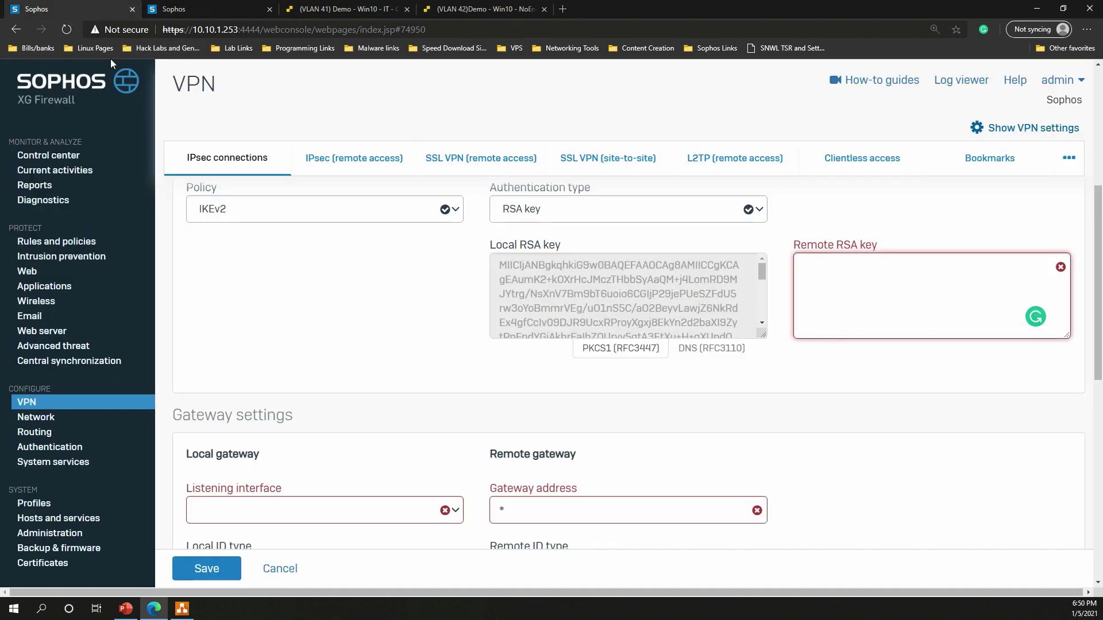
key(ctrl+v)
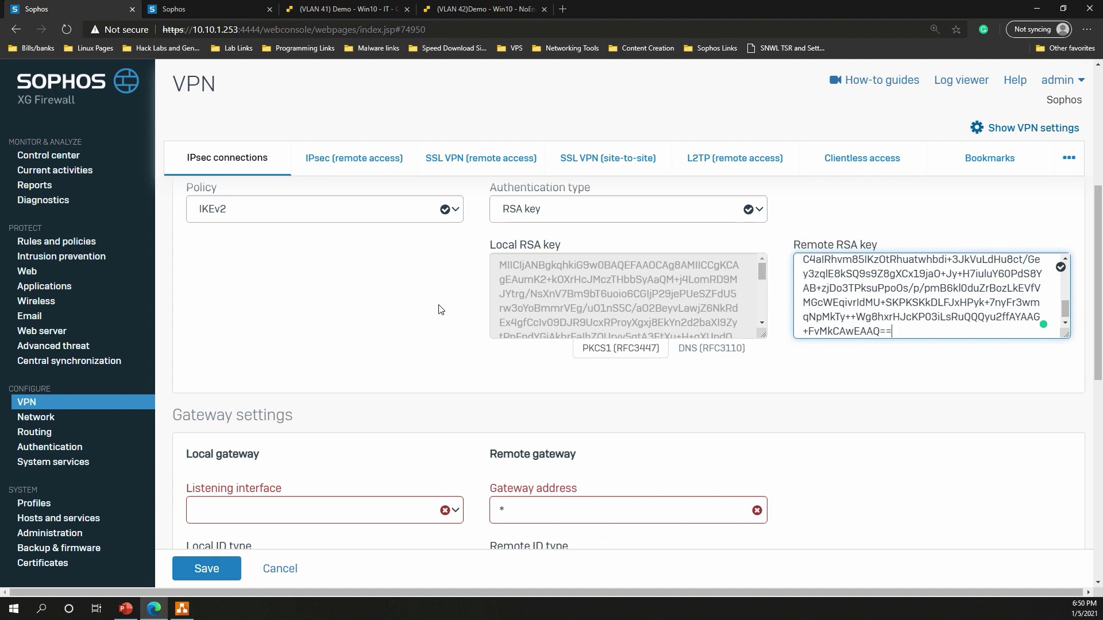
Set the listening interface to Port2 - 10.10.1.253 and the remote gateway address to 10.10.1.217, checking the address against the network diagram.
scroll(434, 309, down, 4)
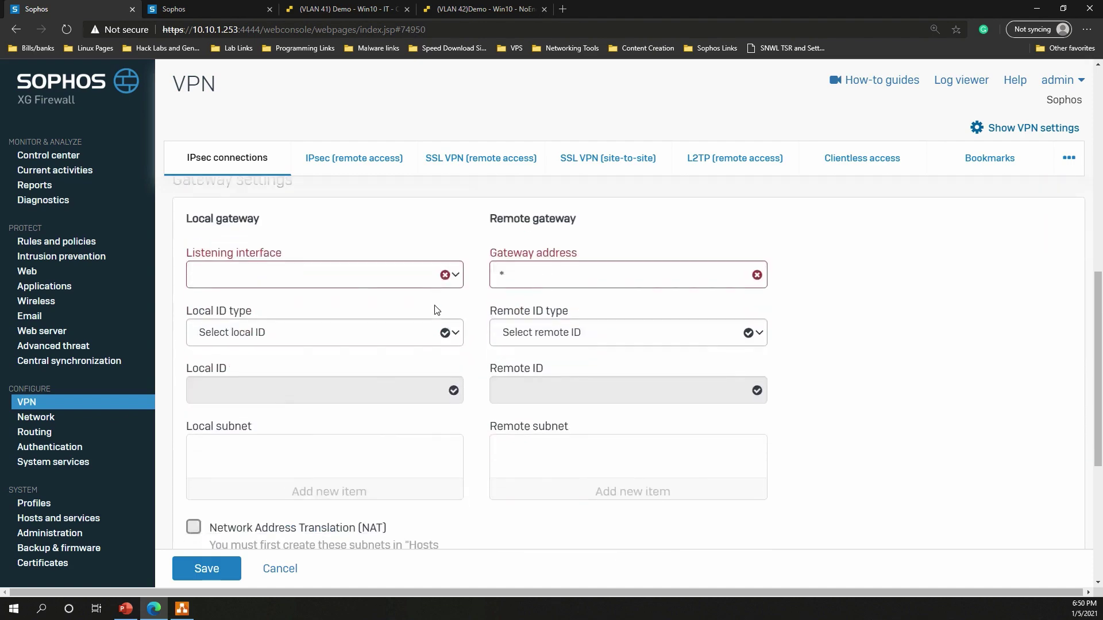
click(348, 270)
click(331, 309)
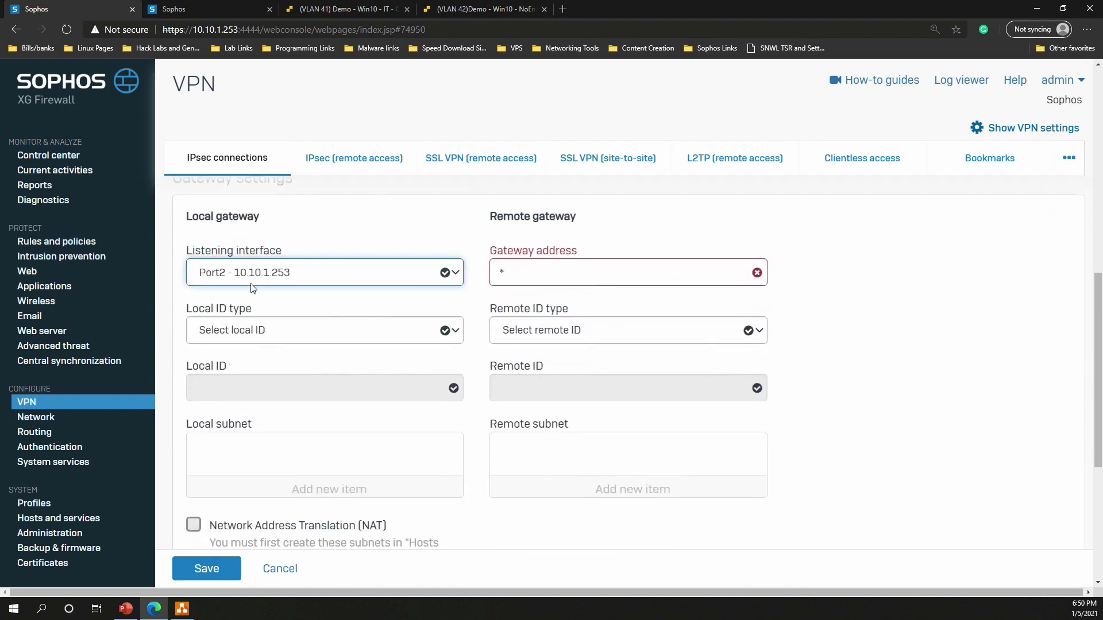
click(526, 281)
double_click(512, 278)
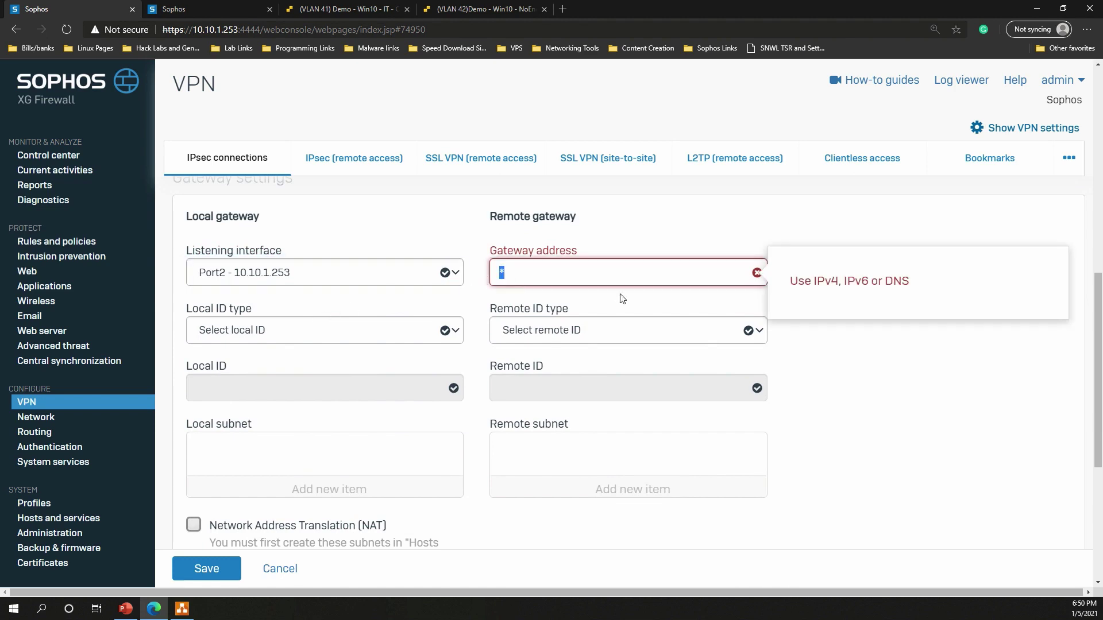
text(10.10.1.)
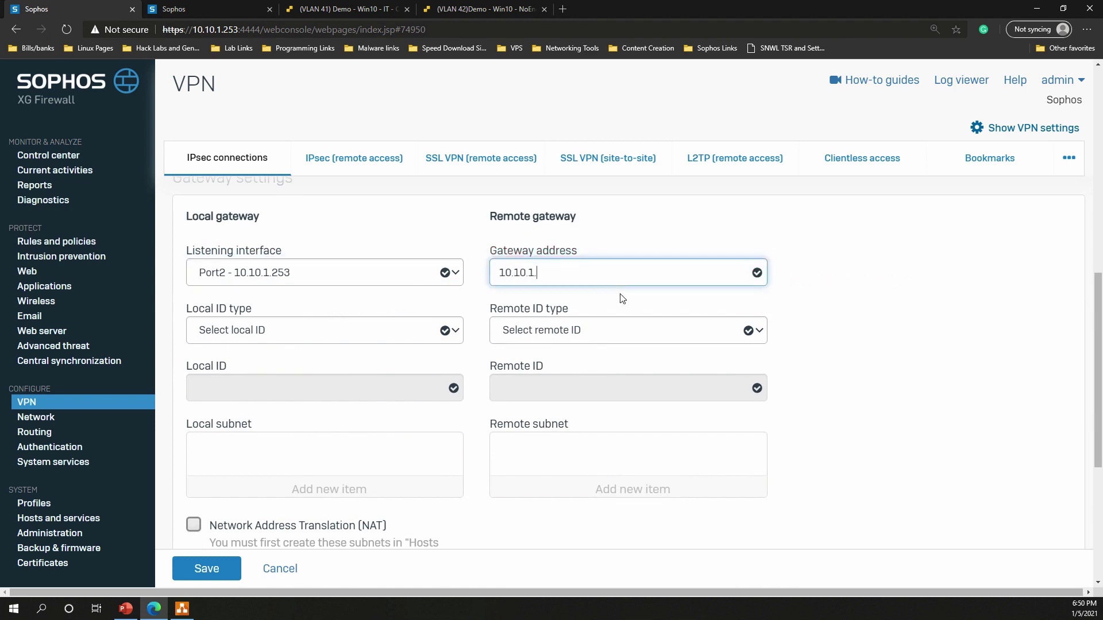
text(217)
click(185, 611)
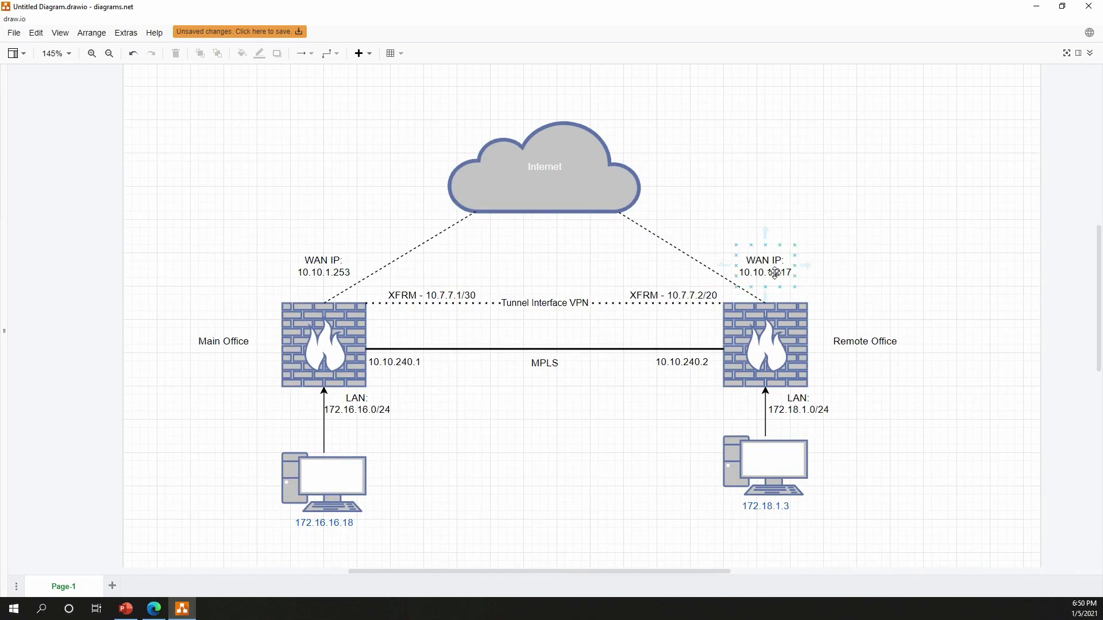
click(184, 611)
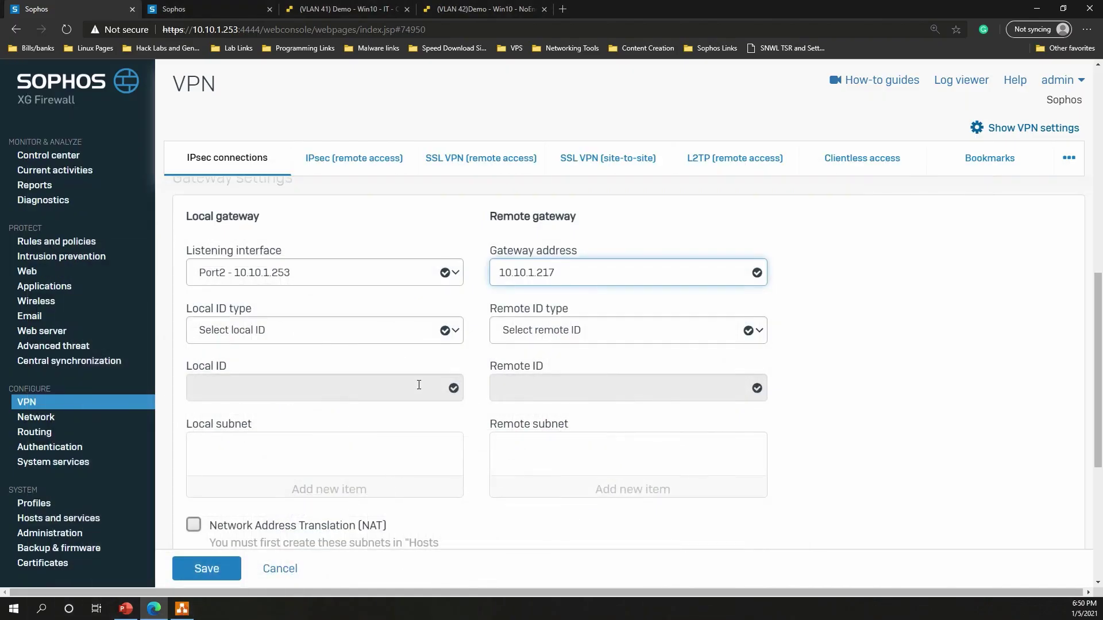
Set both the local and the remote ID type to IP address.
click(362, 331)
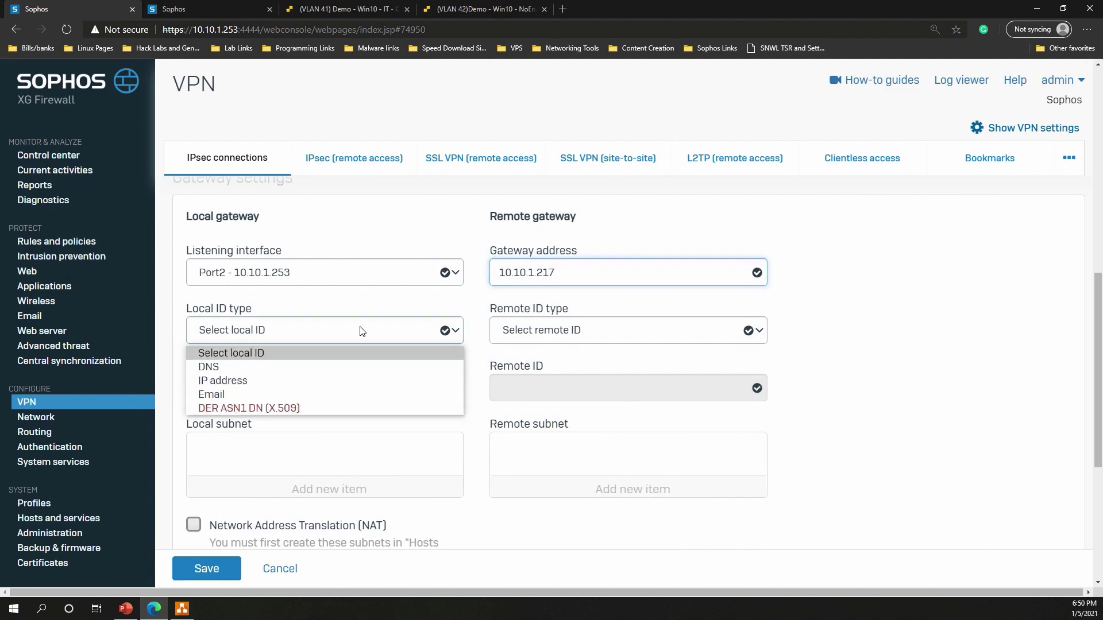
click(307, 381)
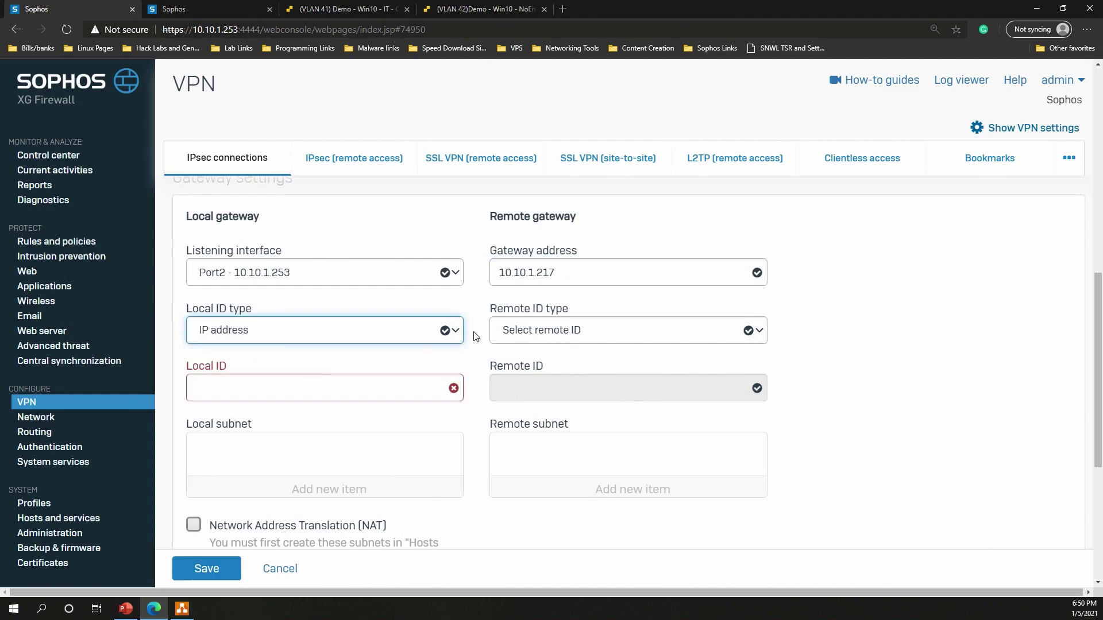
click(518, 329)
click(519, 374)
Enter 172.16.16.1 as the local ID and 172.18.1.1 as the remote ID.
click(301, 394)
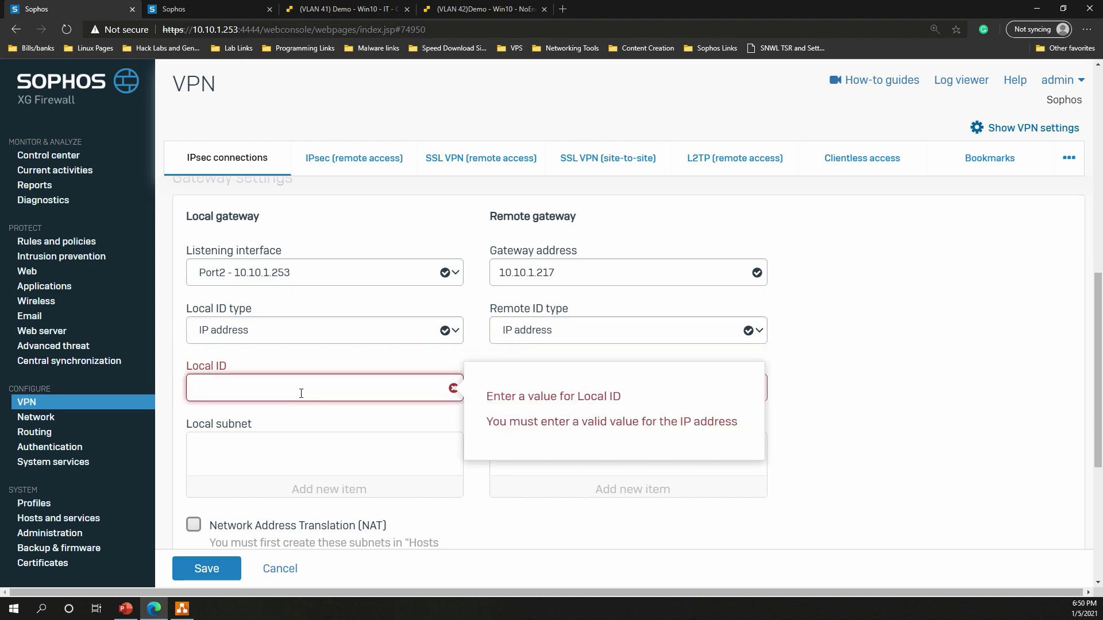
text(17)
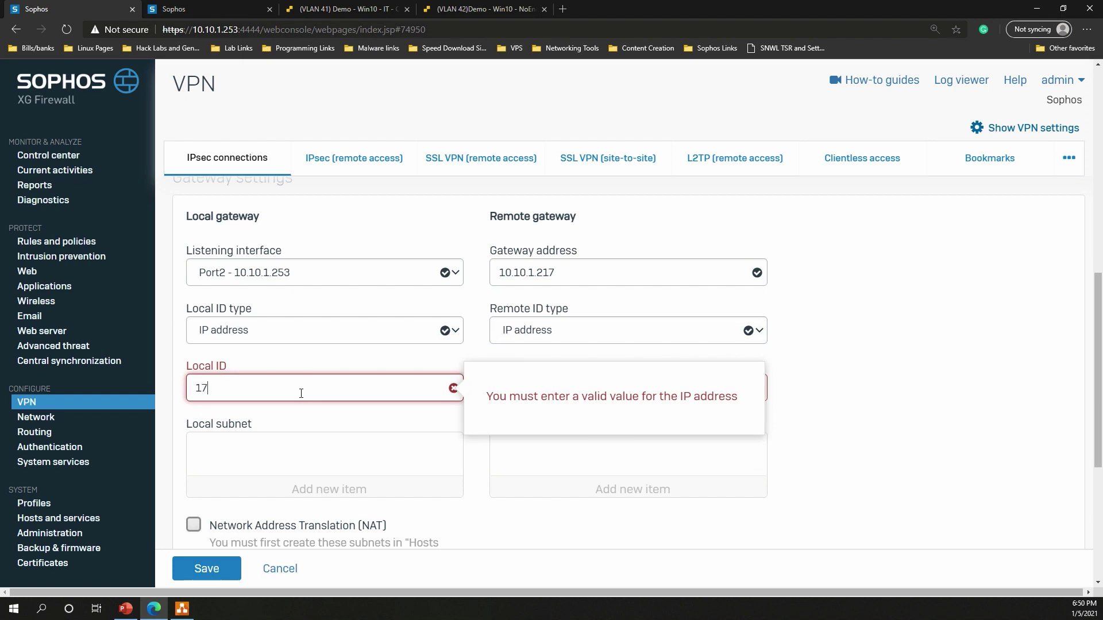
text(2.16.16.1)
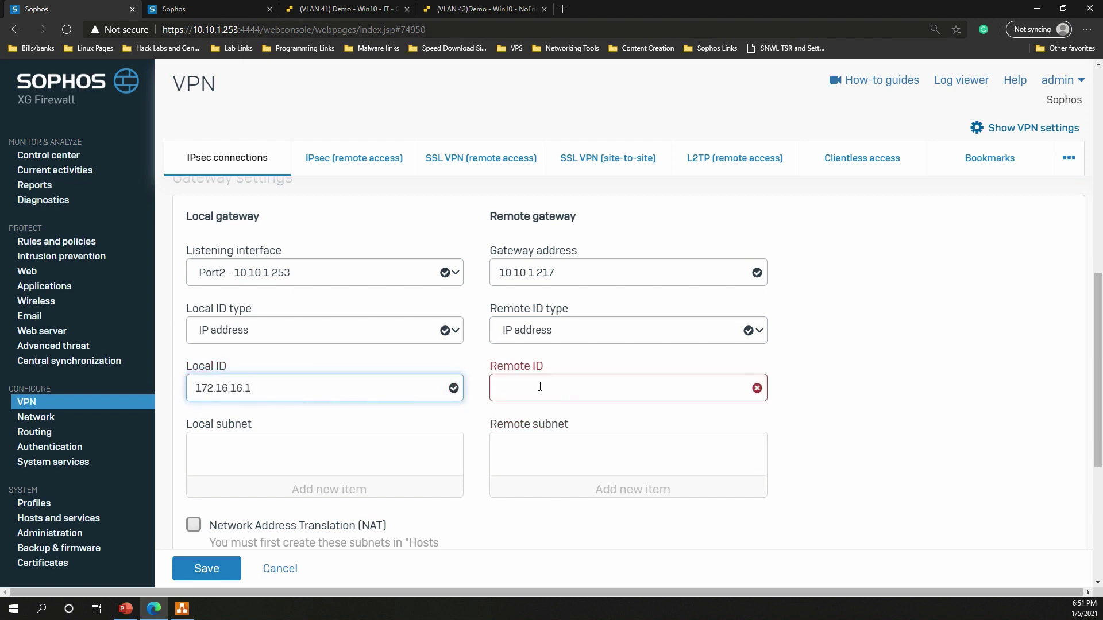
click(540, 387)
text(172.1)
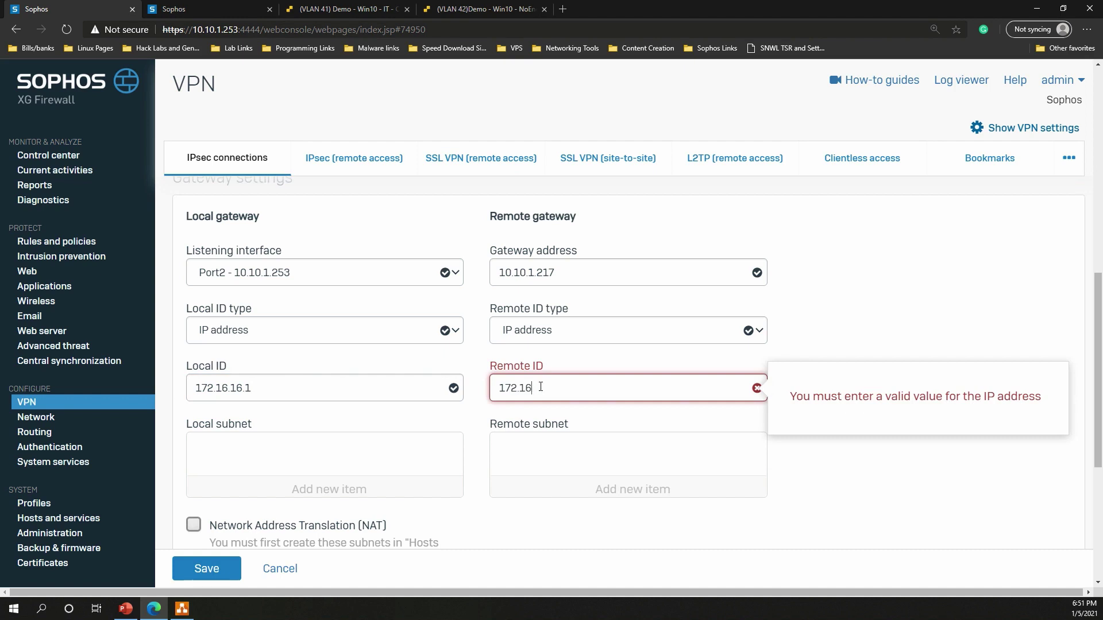
text(8.11)
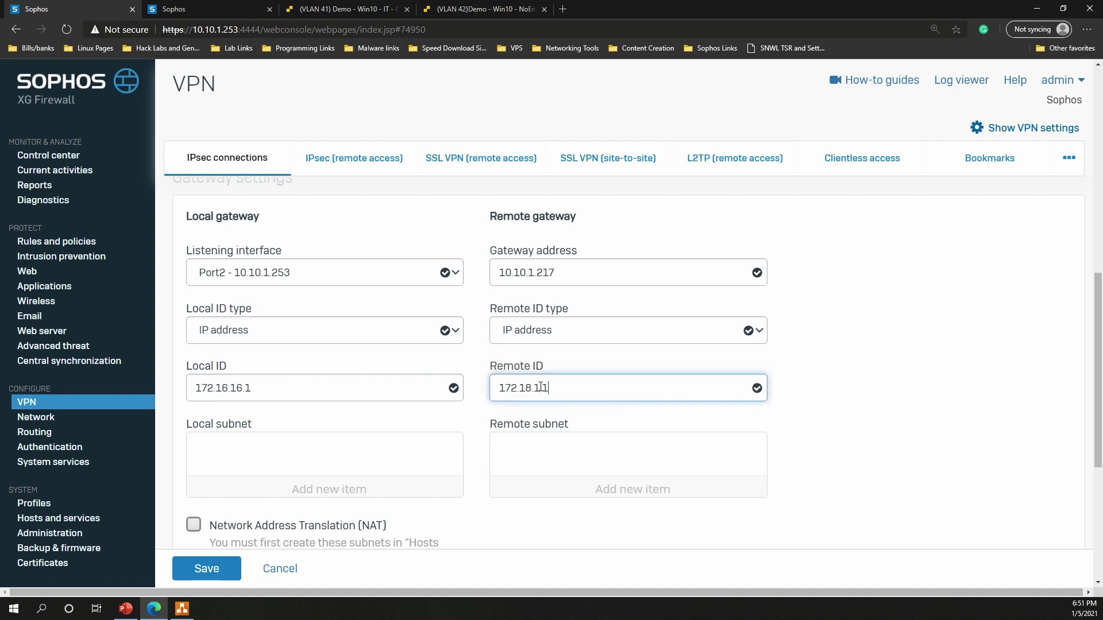
Save the To_Remote_Office connection without local or remote subnets and return to the connection form on the 10.10.1.217 firewall.
scroll(448, 347, down, 4)
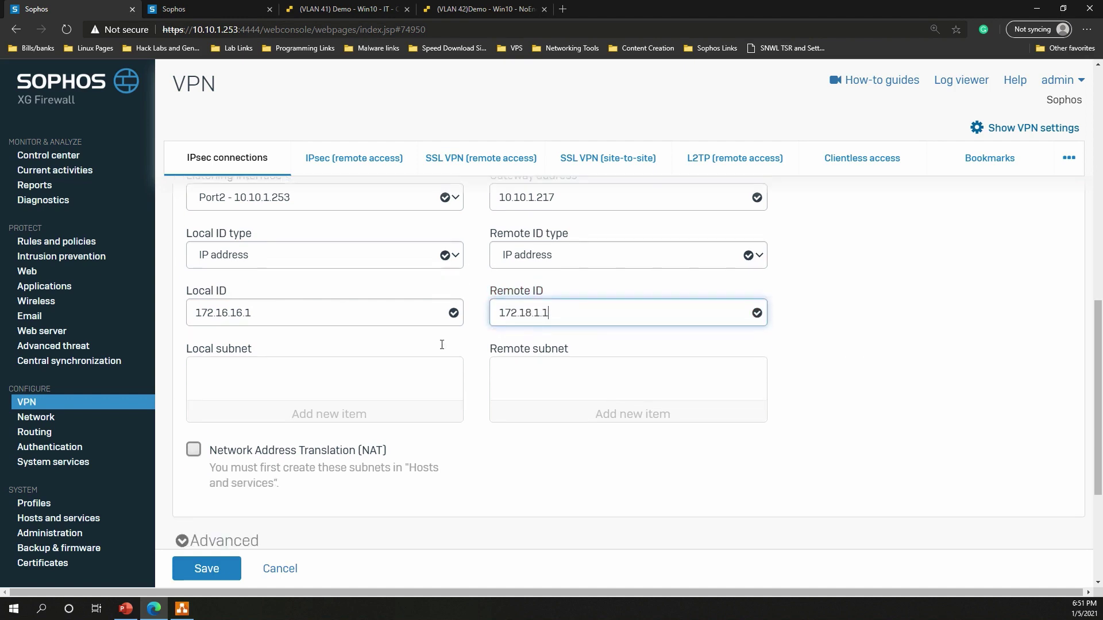
scroll(646, 313, up, 1)
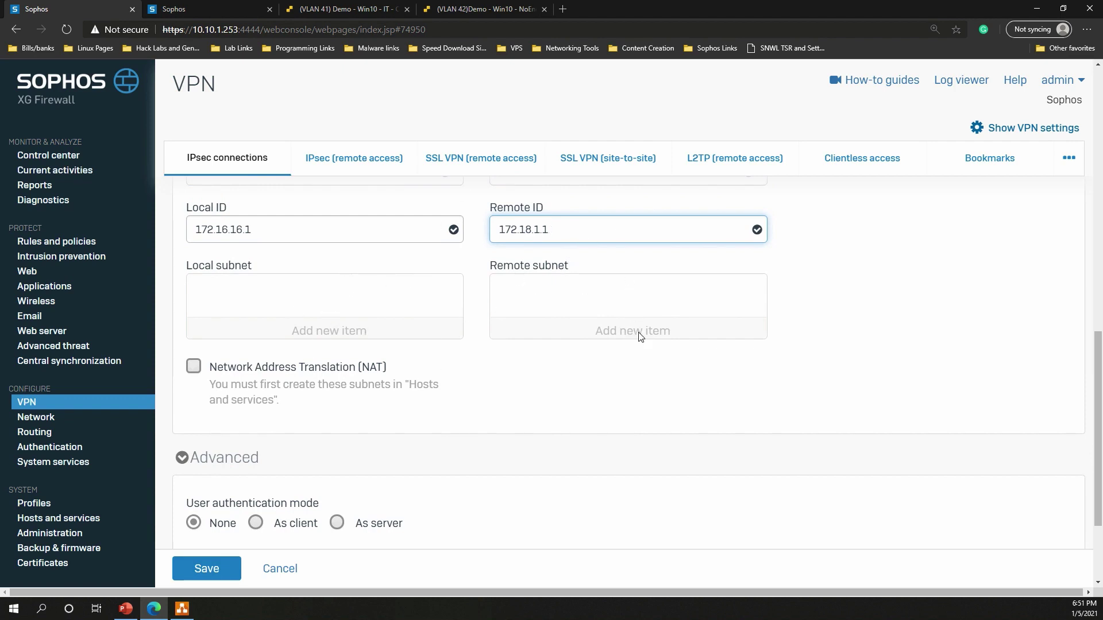
scroll(627, 369, down, 3)
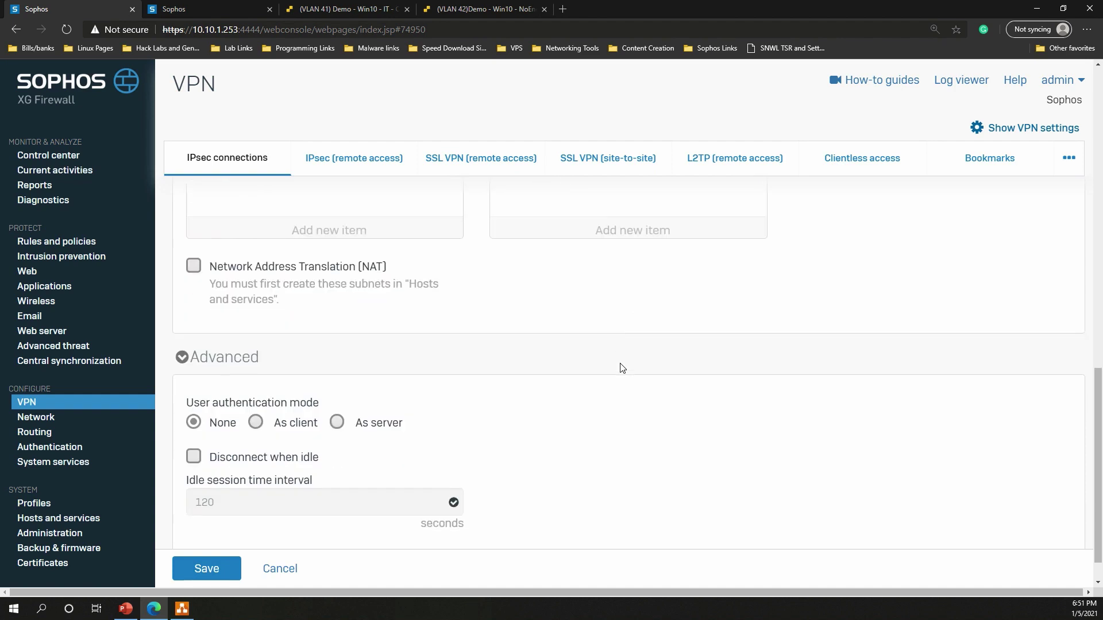
click(213, 569)
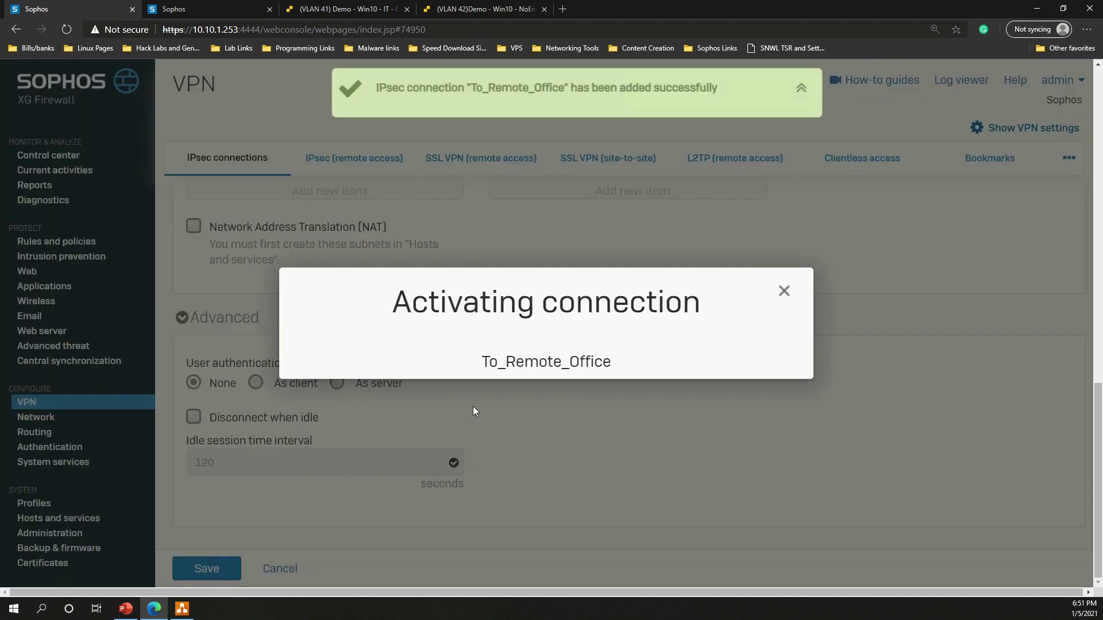
click(200, 6)
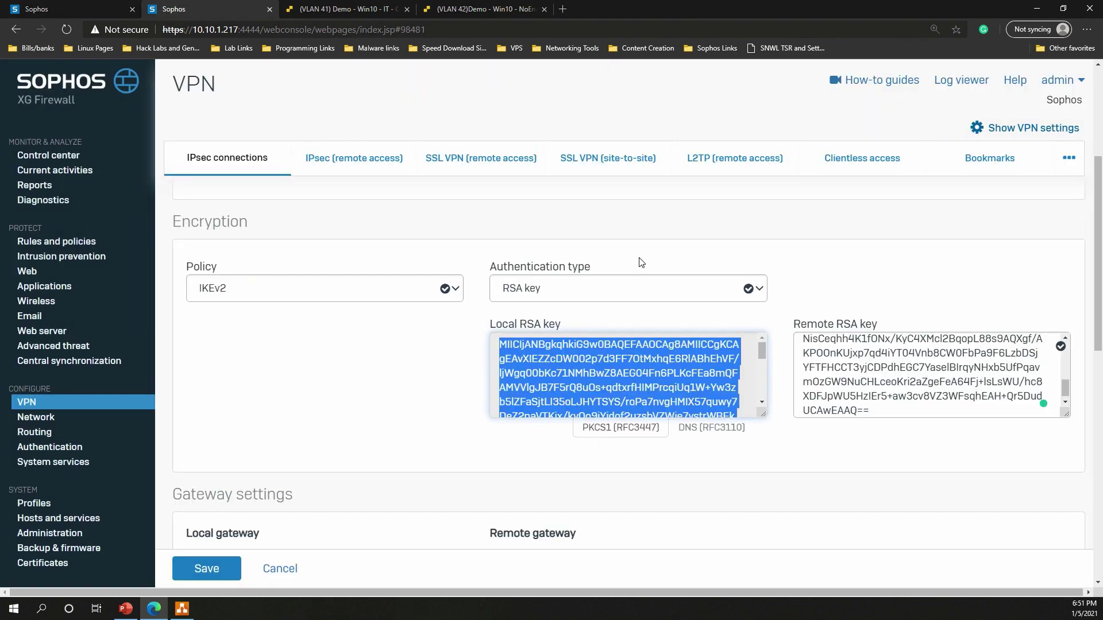
Set the listening interface to PortB - 10.10.1.217 and the remote gateway address to 10.10.1.253.
scroll(583, 253, down, 4)
click(405, 359)
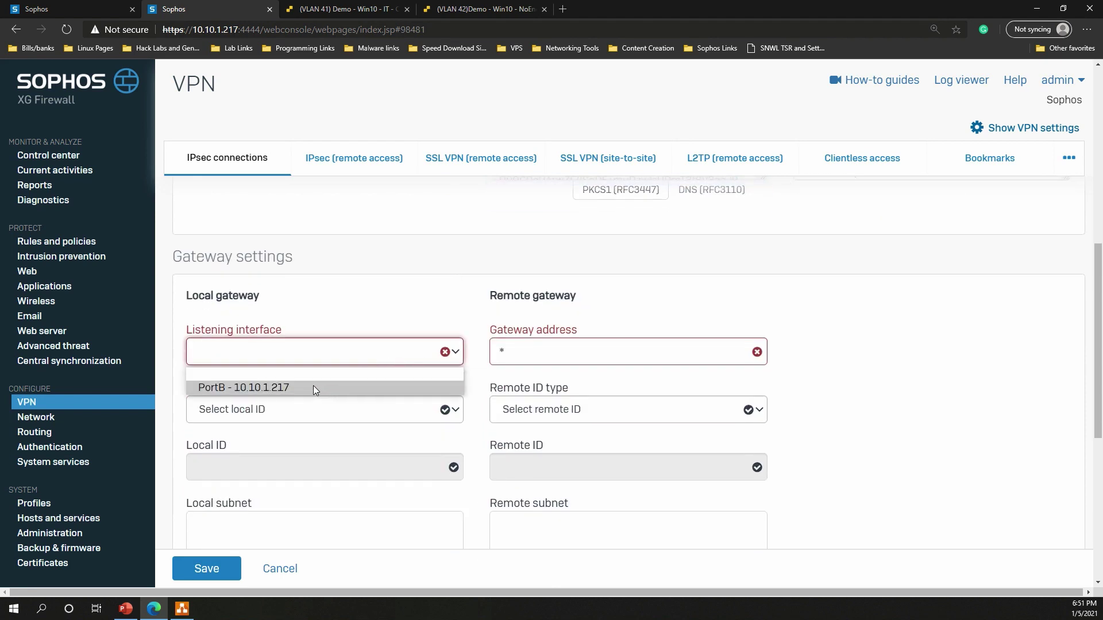
click(312, 385)
click(548, 352)
key(BackSpace)
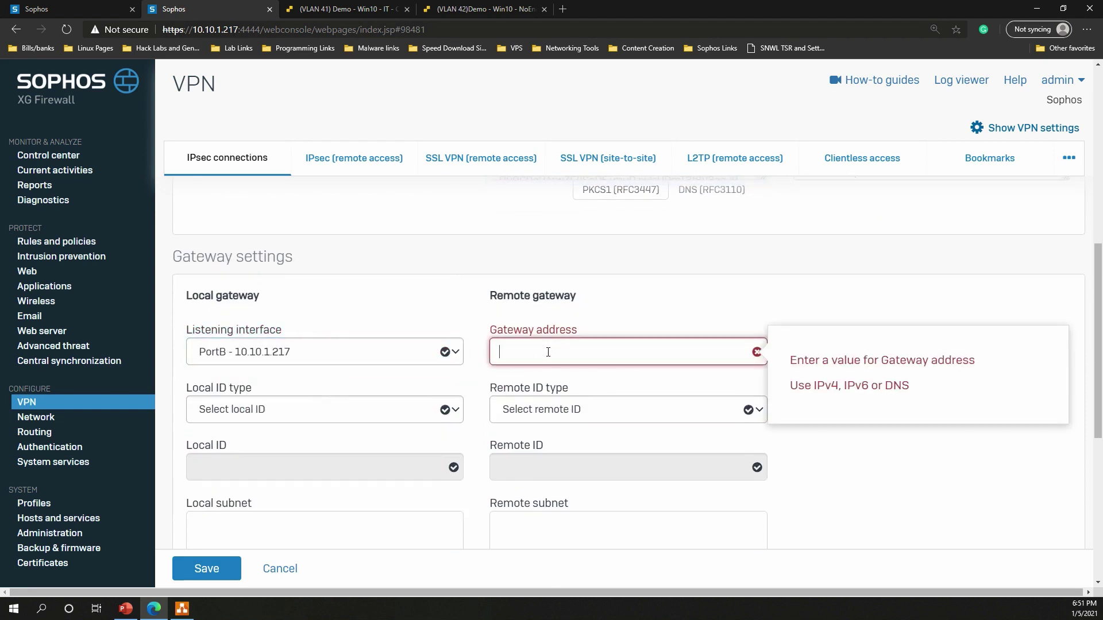
text(10.10.1.253)
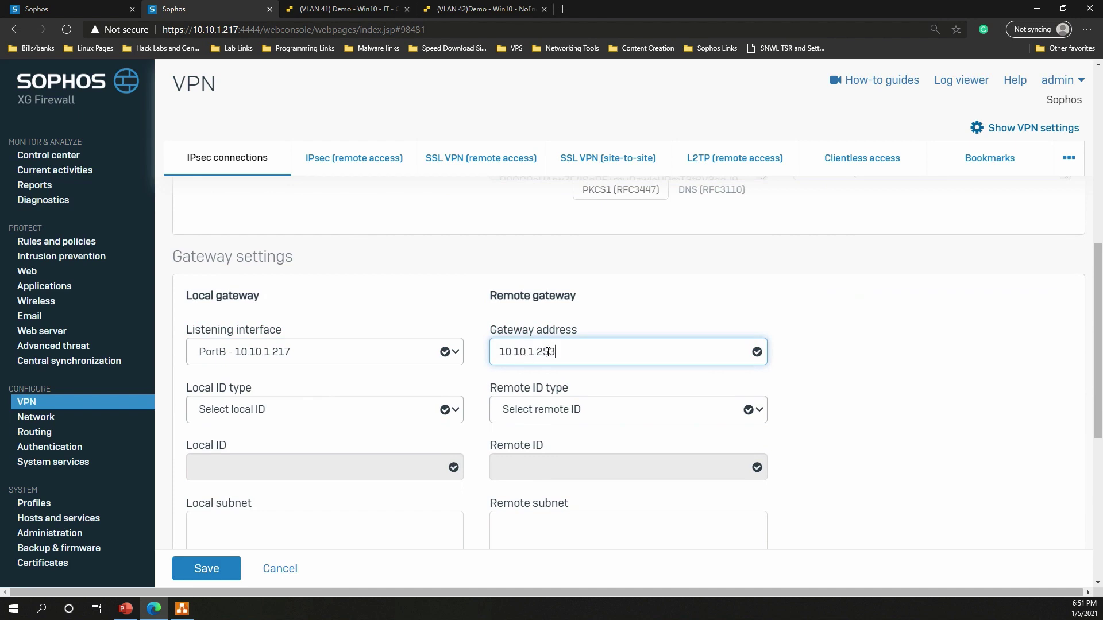
Set the local ID type and the remote ID type of the To_Main_Office connection to IP address.
scroll(422, 407, down, 1)
click(320, 334)
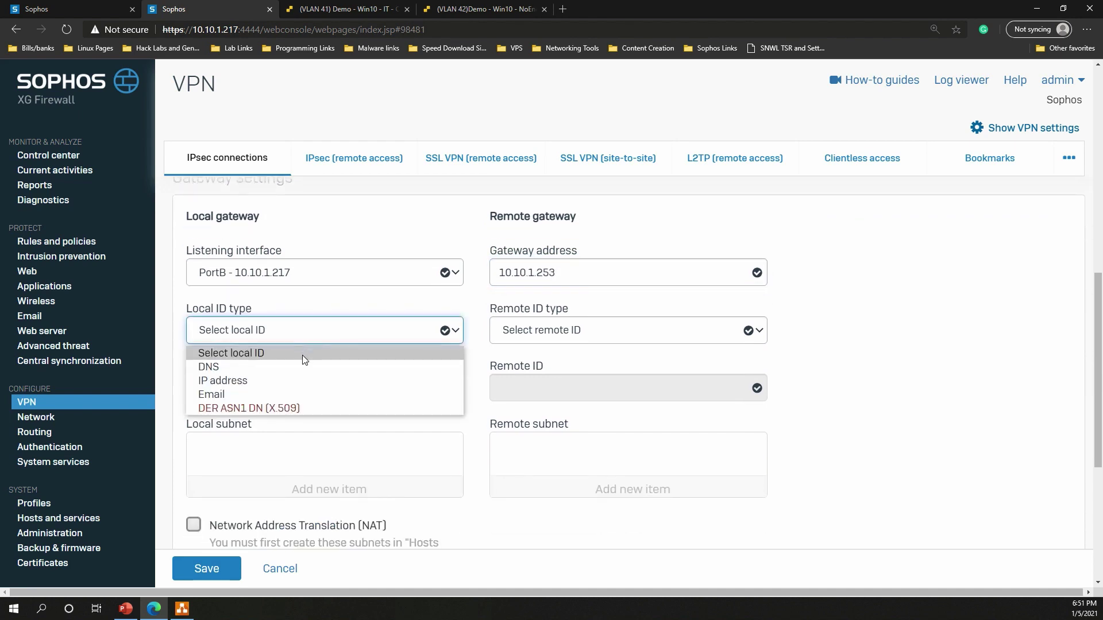
click(277, 379)
click(531, 332)
click(532, 378)
Enter 172.18.1.1 as the local ID and 172.16.16.1 as the remote ID.
click(288, 386)
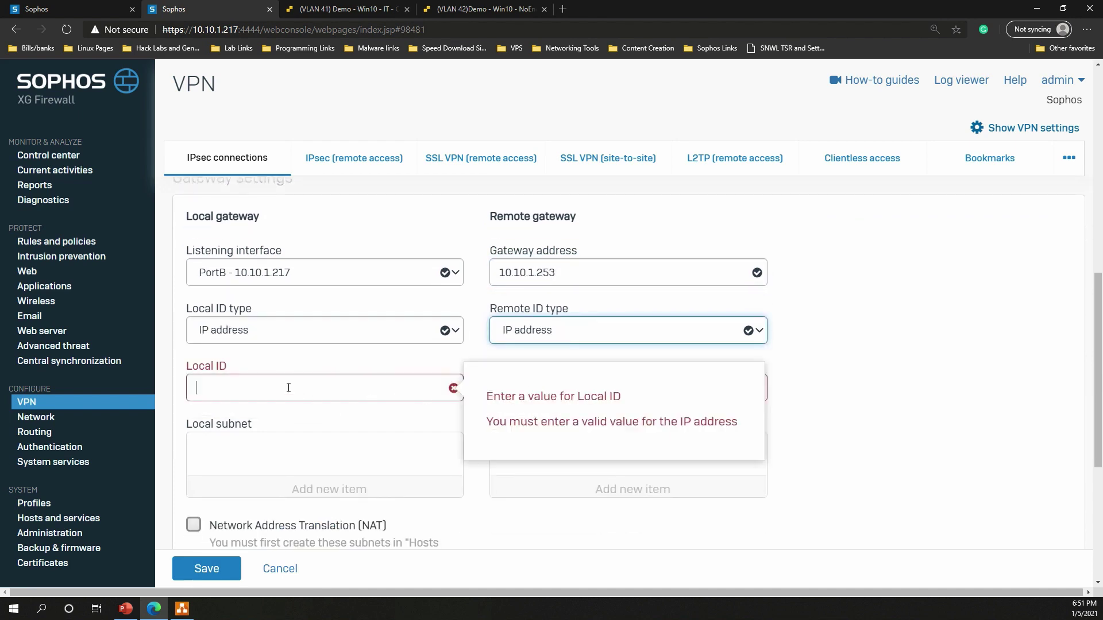
text(172.18)
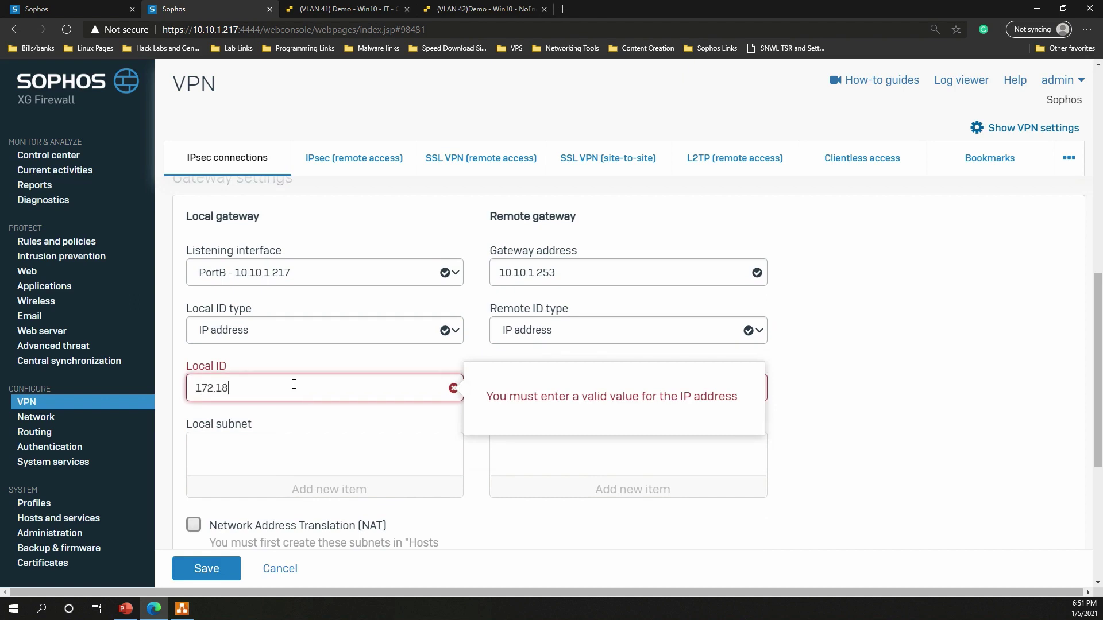
text(.1.1)
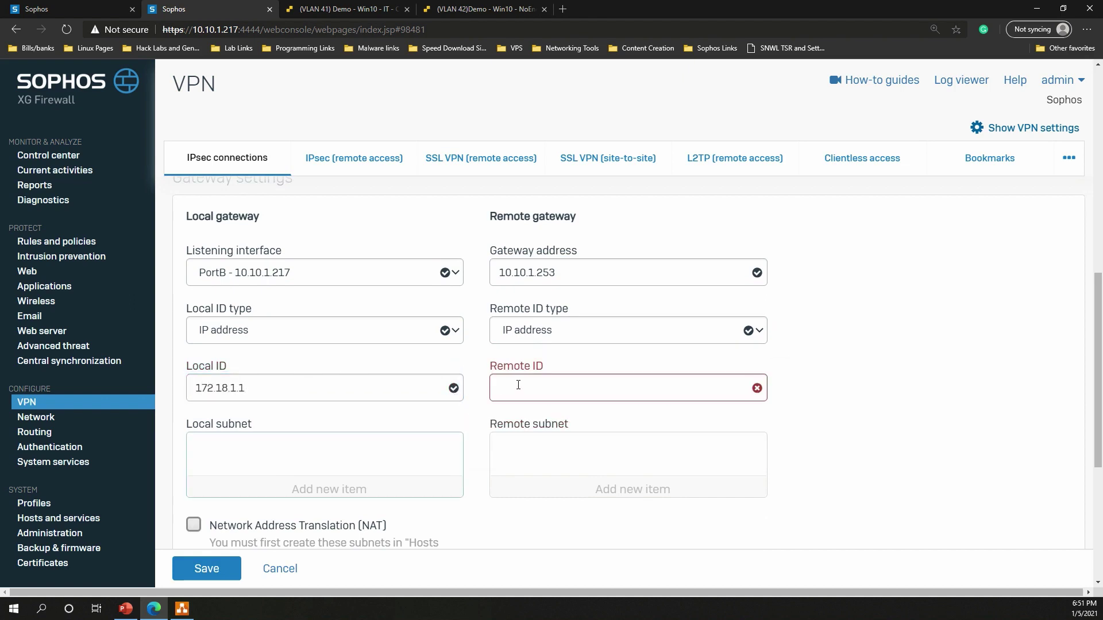
click(518, 385)
text(172.16.1)
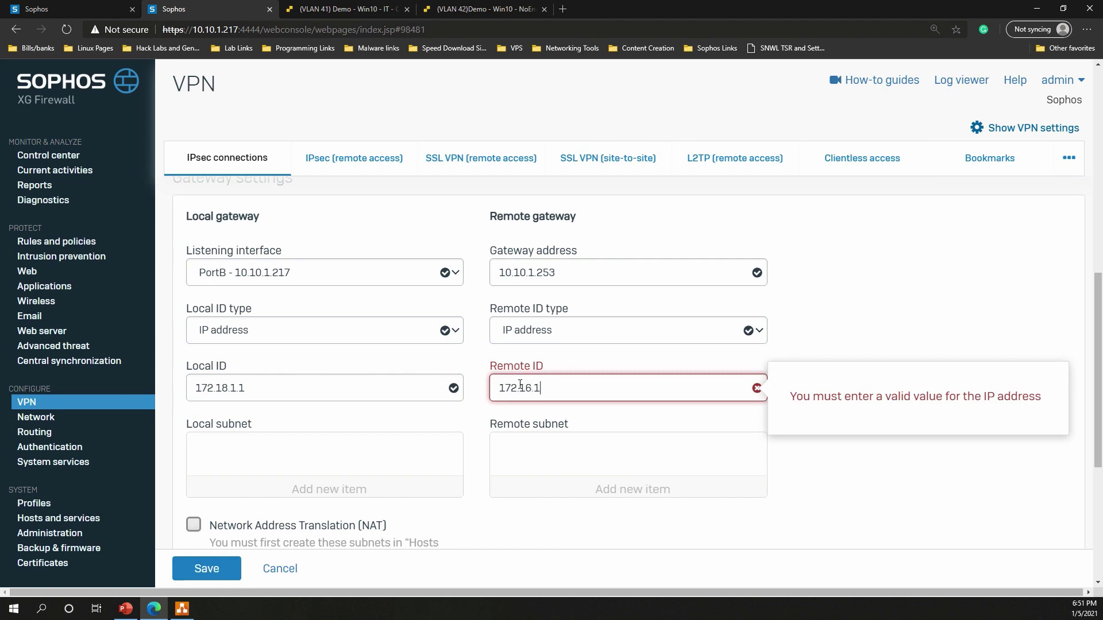
text(6.1)
Review the general, encryption, gateway and advanced settings of the To_Main_Office connection and save it without local or remote subnets.
scroll(519, 386, down, 1)
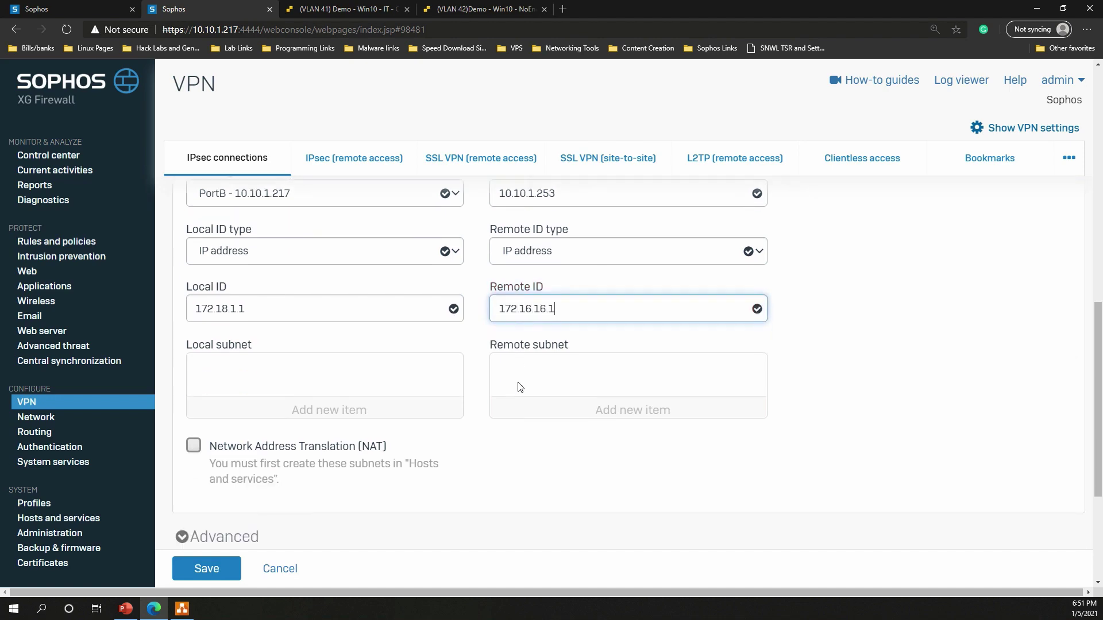
scroll(520, 386, up, 5)
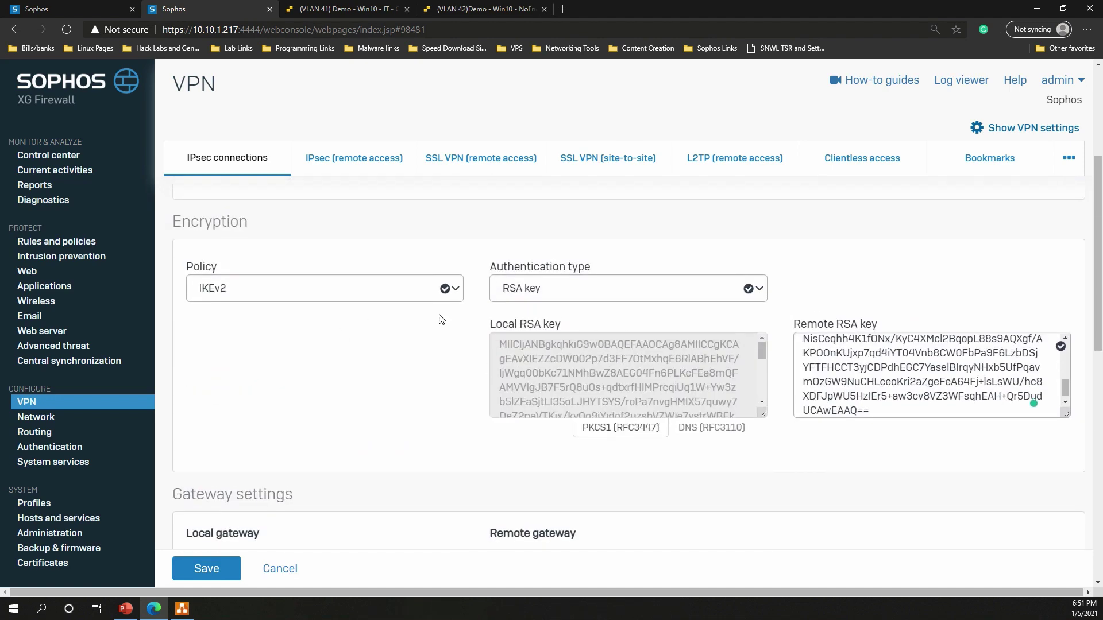
scroll(441, 319, up, 3)
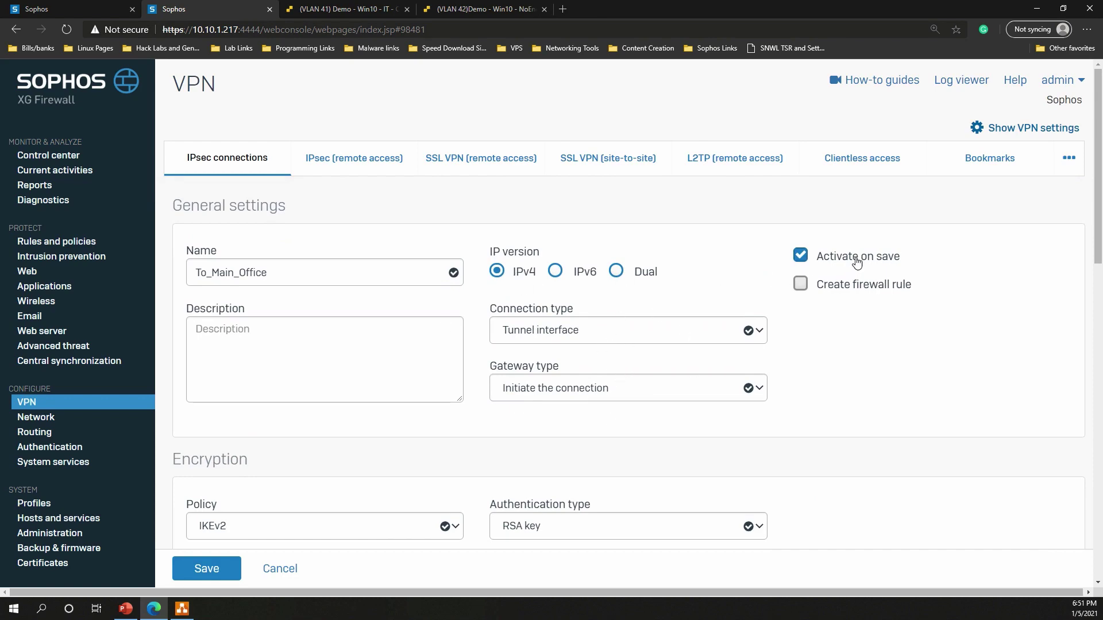
scroll(550, 351, down, 5)
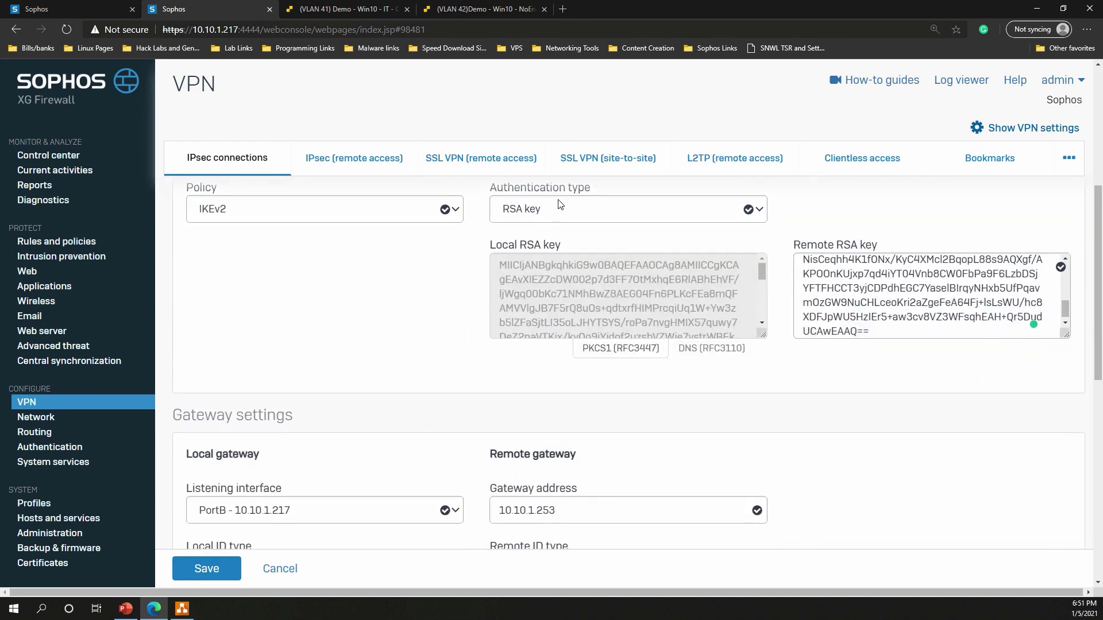
scroll(525, 241, down, 3)
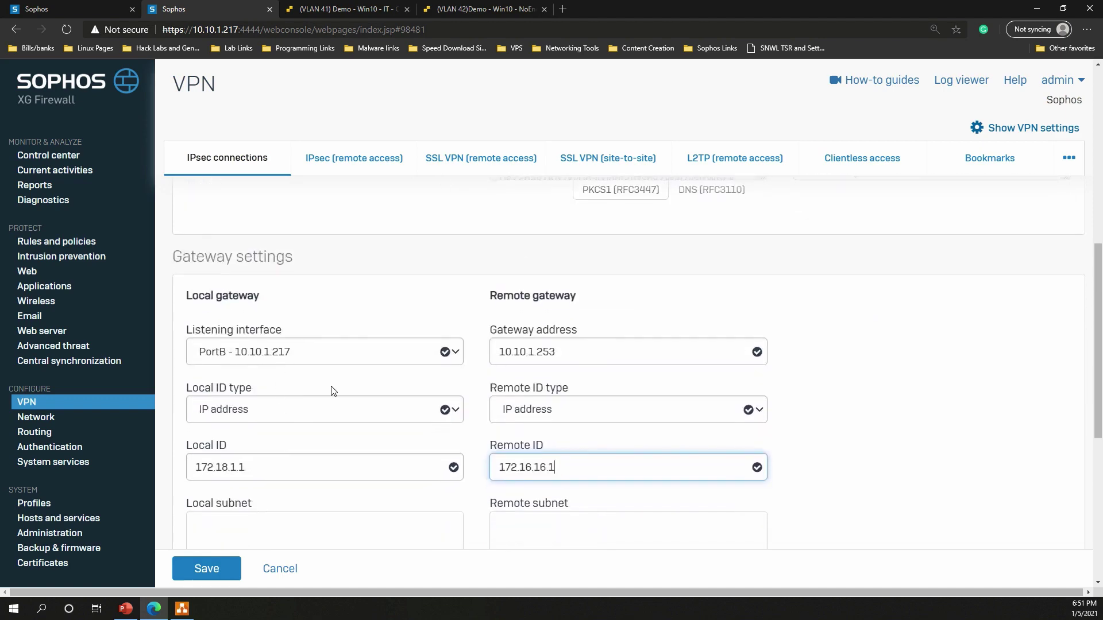
scroll(344, 388, down, 2)
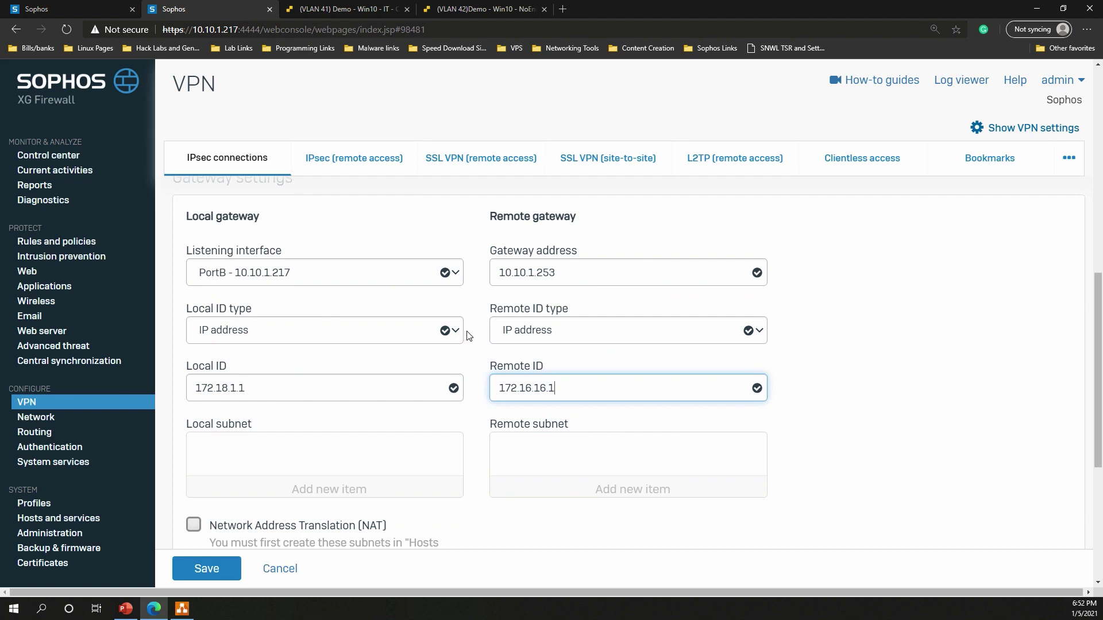
scroll(471, 345, down, 2)
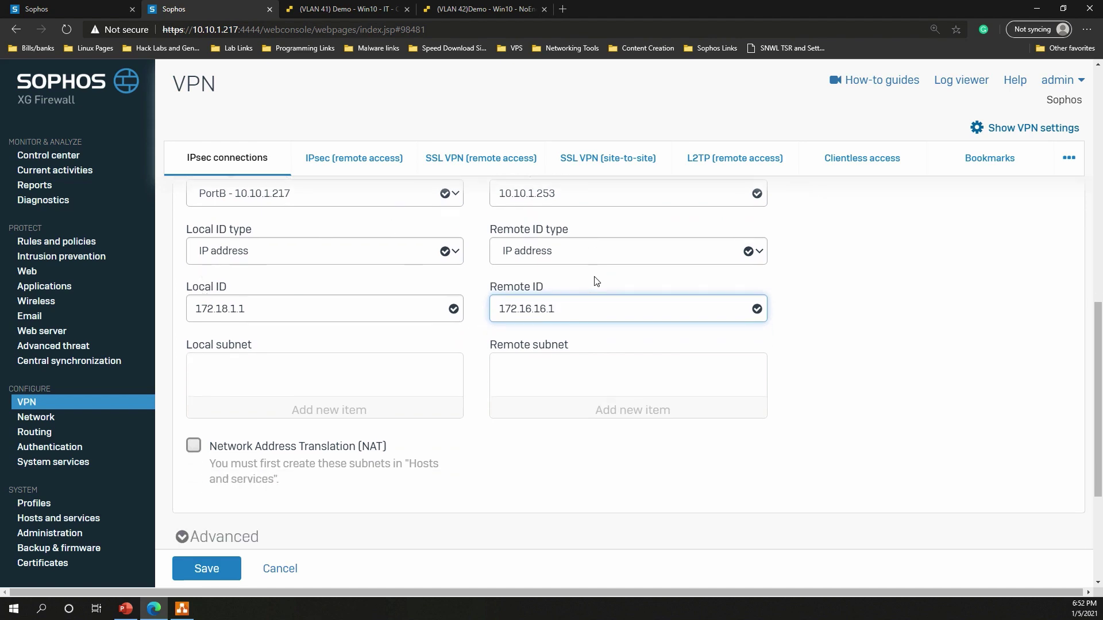
scroll(613, 362, down, 3)
scroll(614, 363, down, 3)
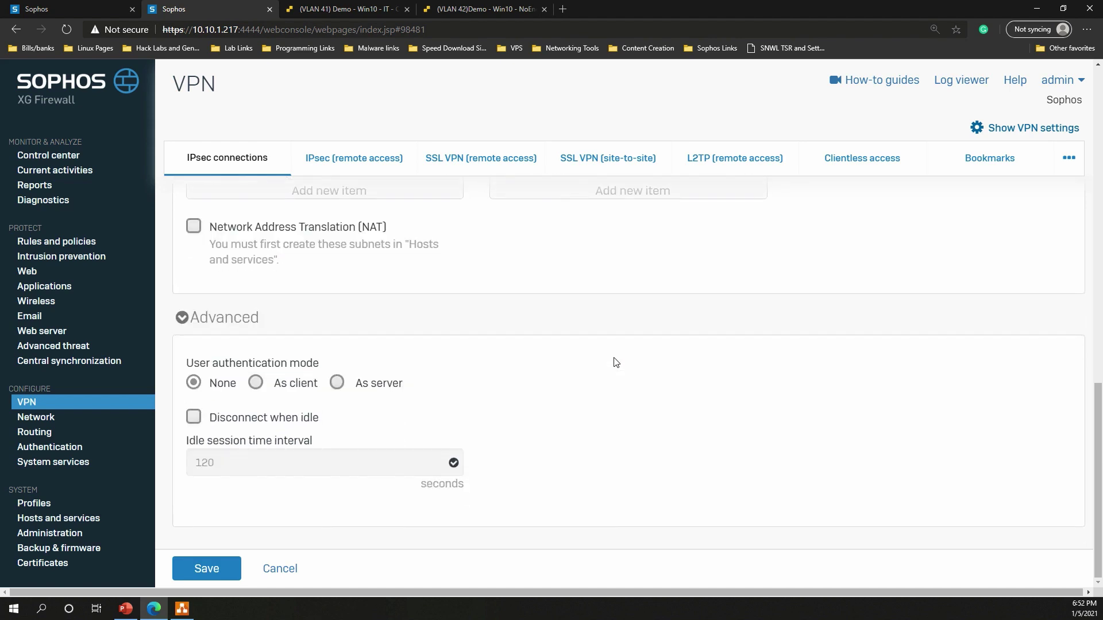
click(208, 570)
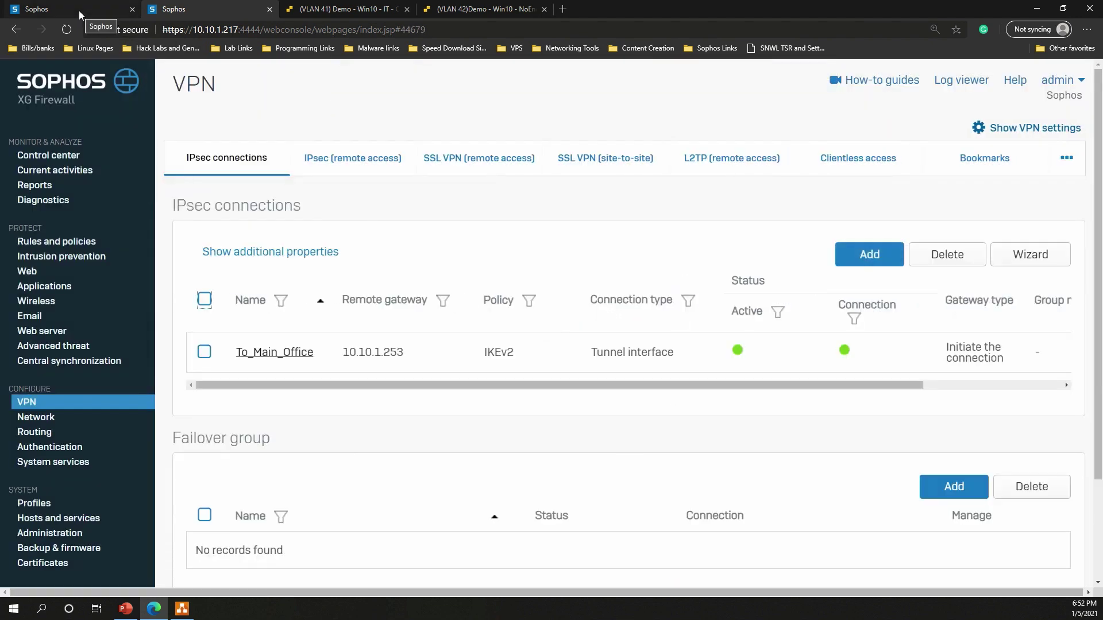
Switch to the 10.10.1.253 firewall and open its SD-WAN policy routing configuration.
click(78, 10)
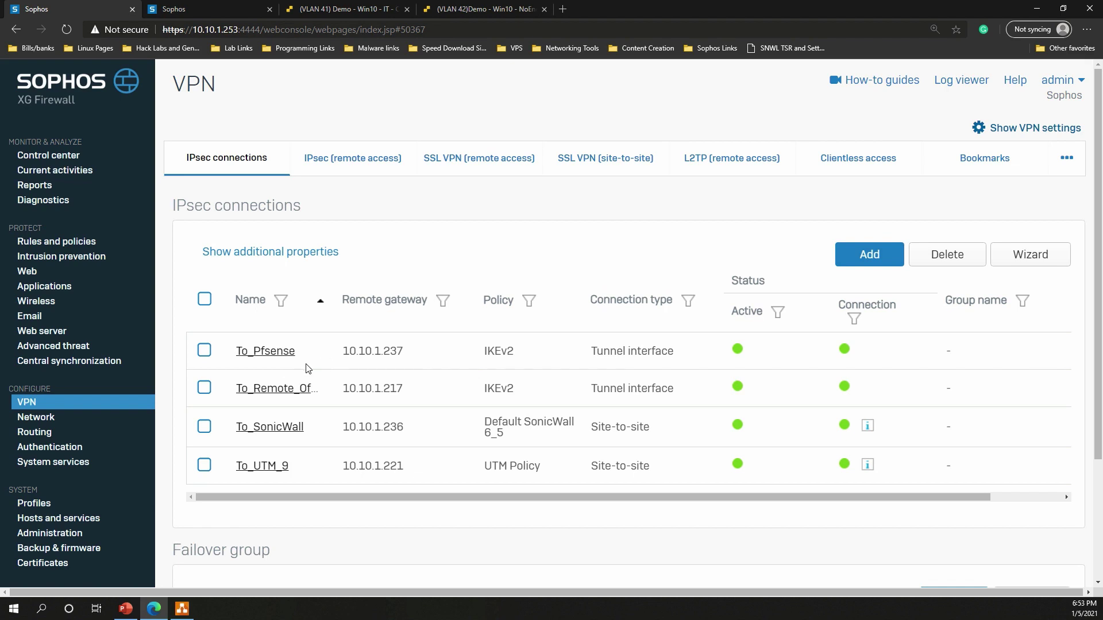
click(50, 432)
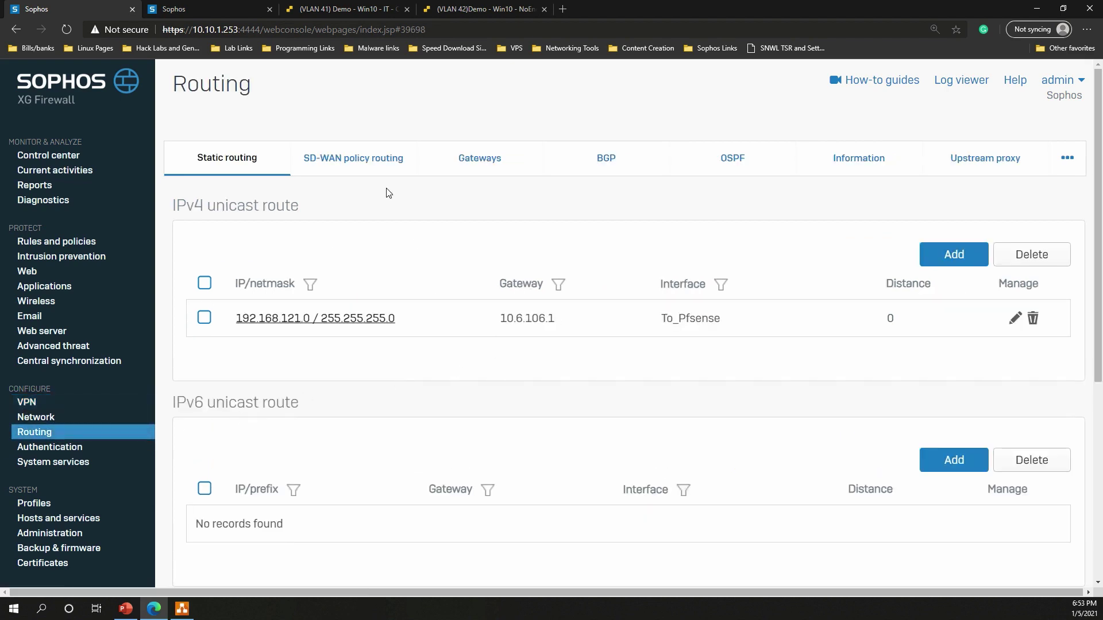
click(363, 170)
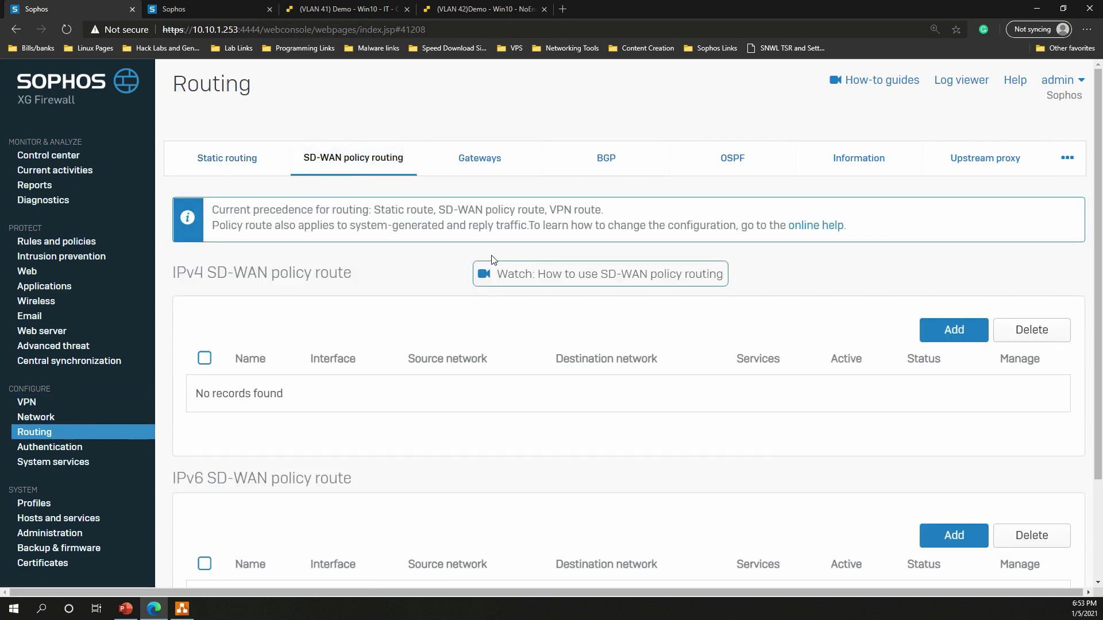
Examine the fields of a new IPv4 SD-WAN policy route and the list of configured gateways.
click(953, 339)
scroll(775, 334, down, 5)
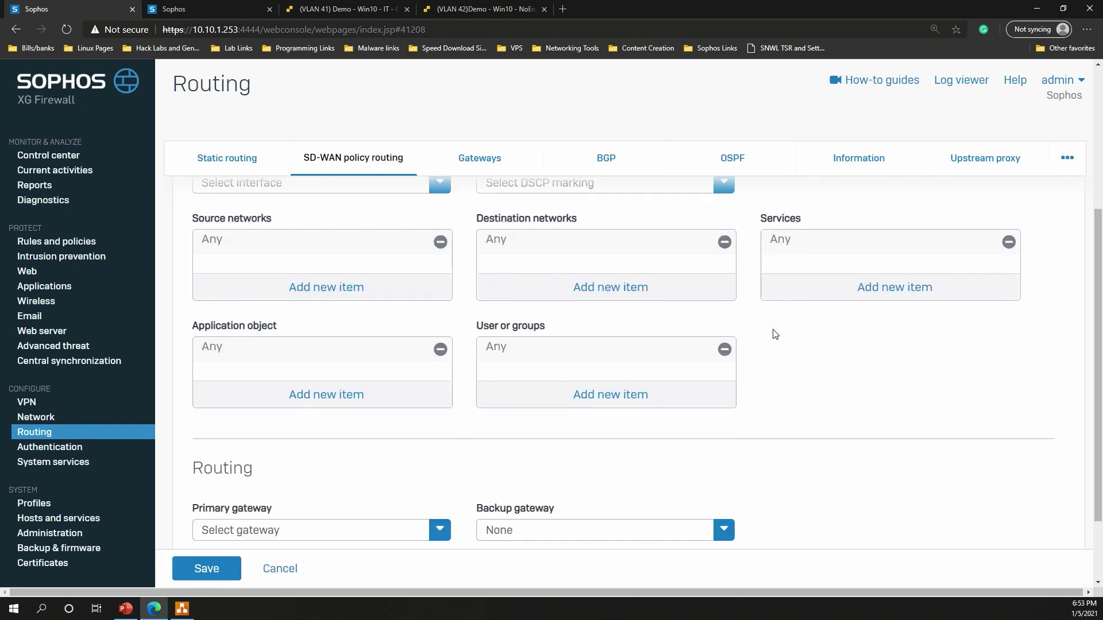
scroll(775, 334, up, 1)
scroll(775, 334, down, 3)
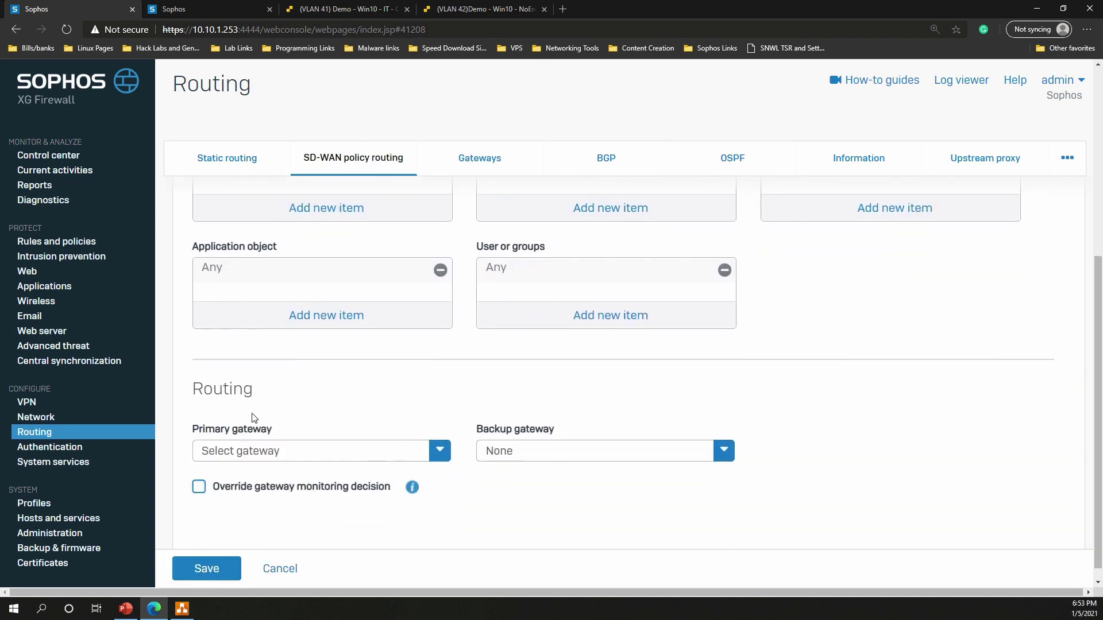
scroll(387, 425, up, 3)
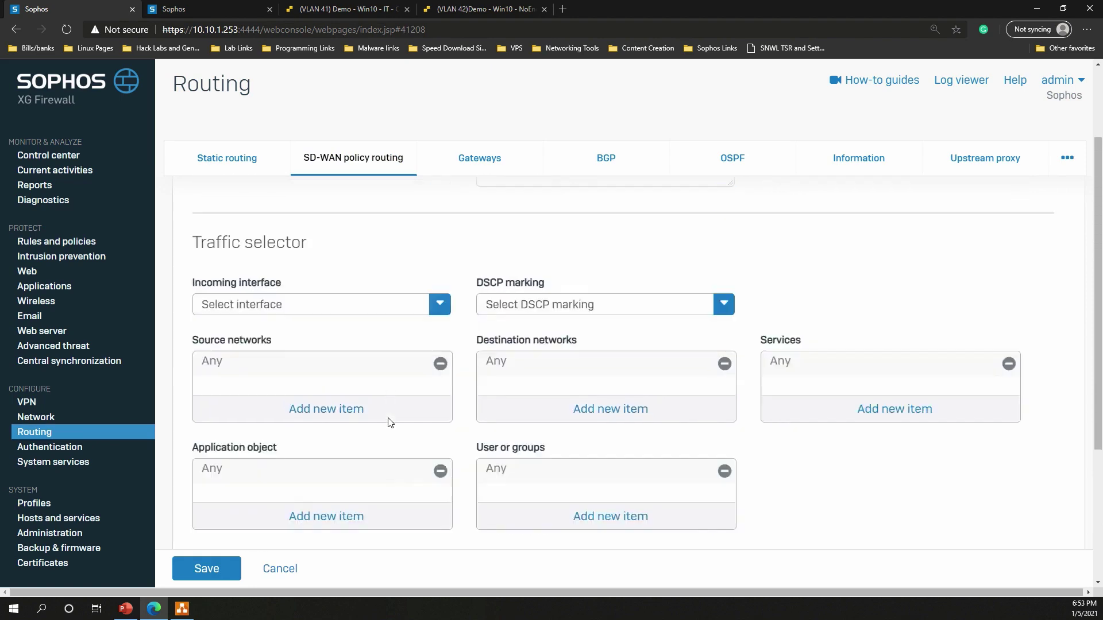
scroll(387, 423, up, 2)
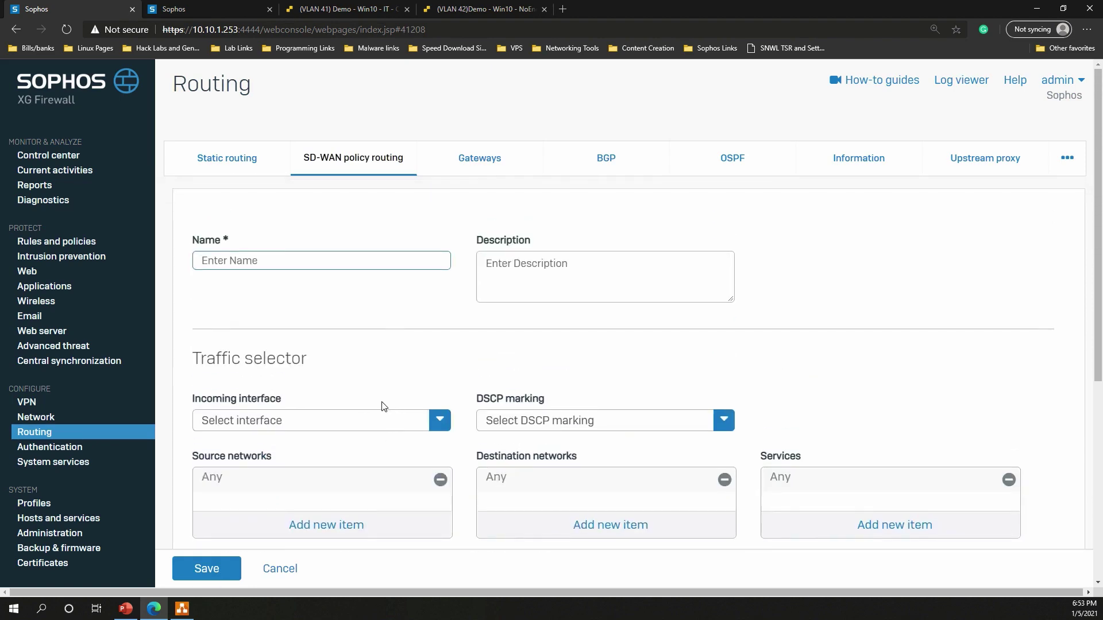
click(481, 164)
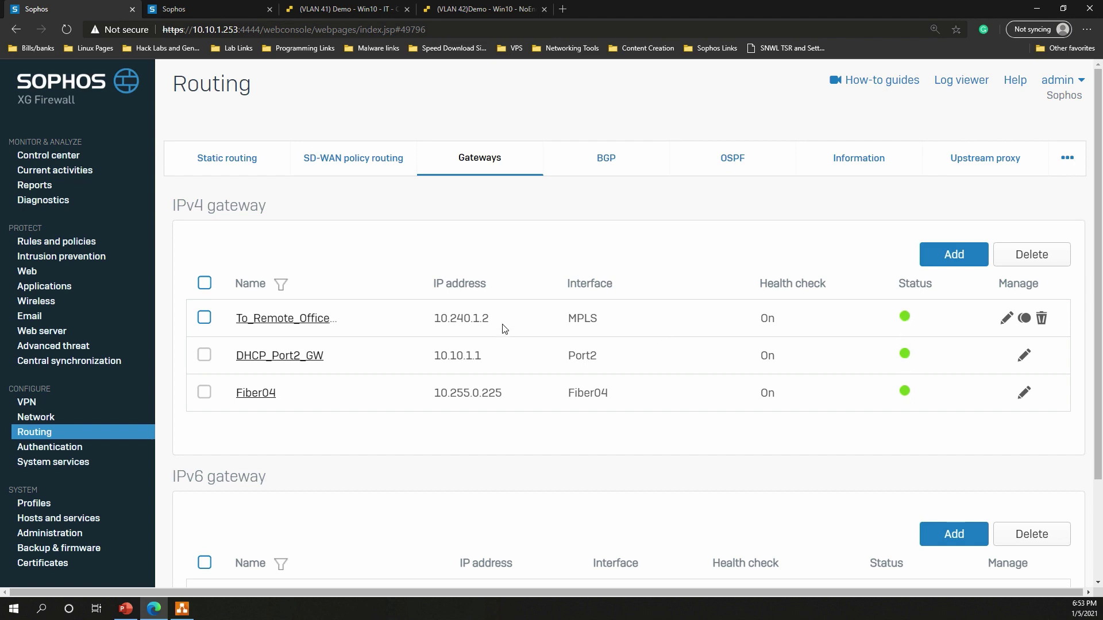
Start a new IPv4 SD-WAN policy route and name it To_Remote_Office_LAN, leaving the description empty.
click(362, 163)
click(956, 332)
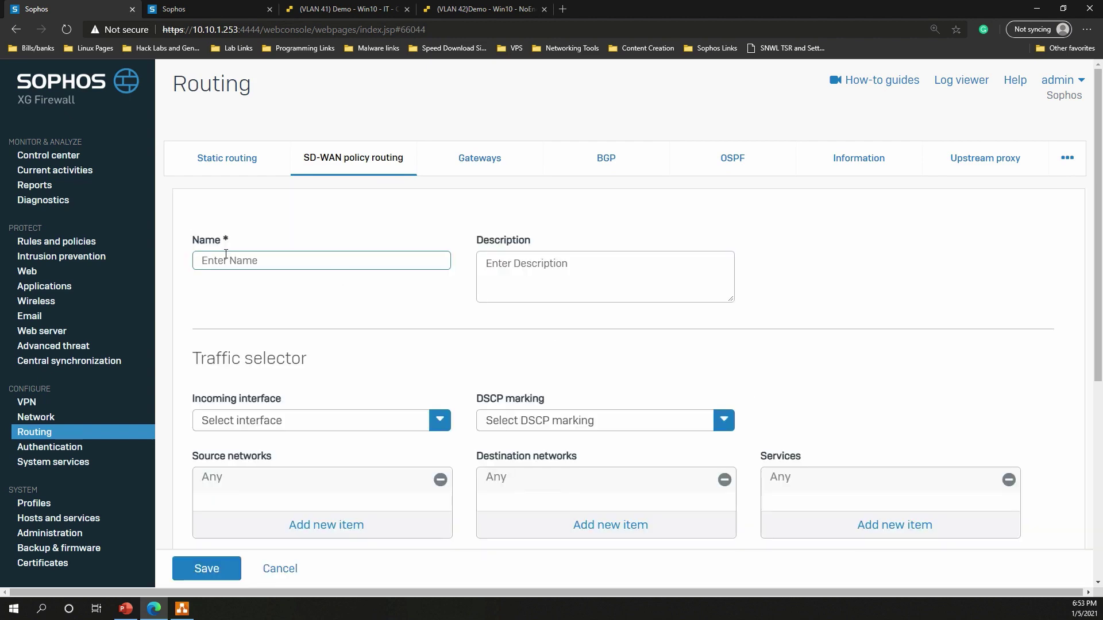
text(TO_Remote_Office_LAN)
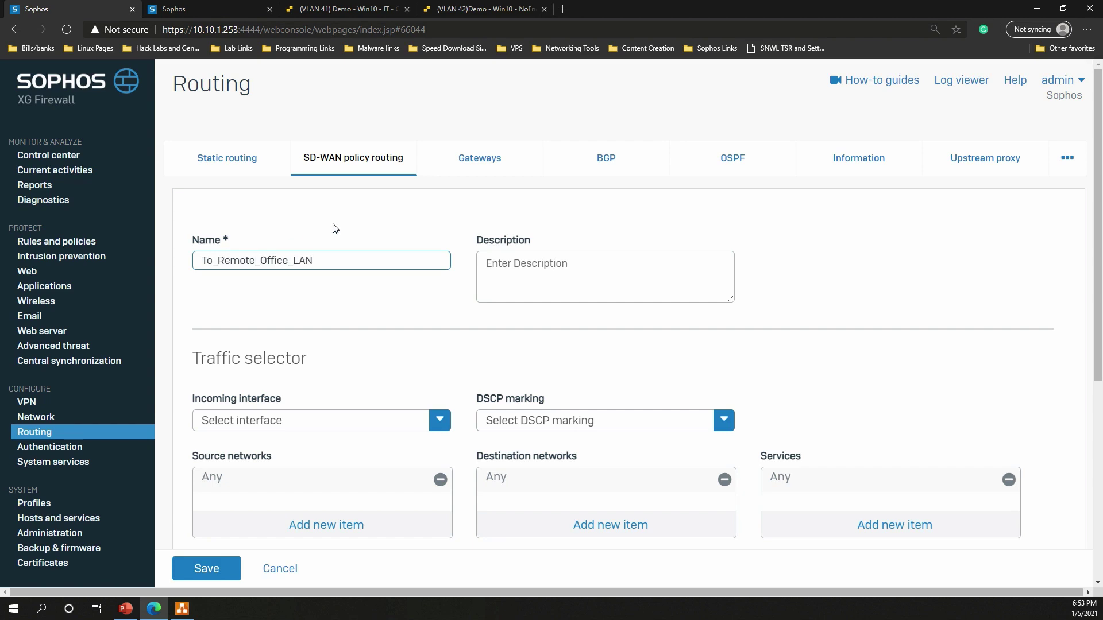
click(432, 293)
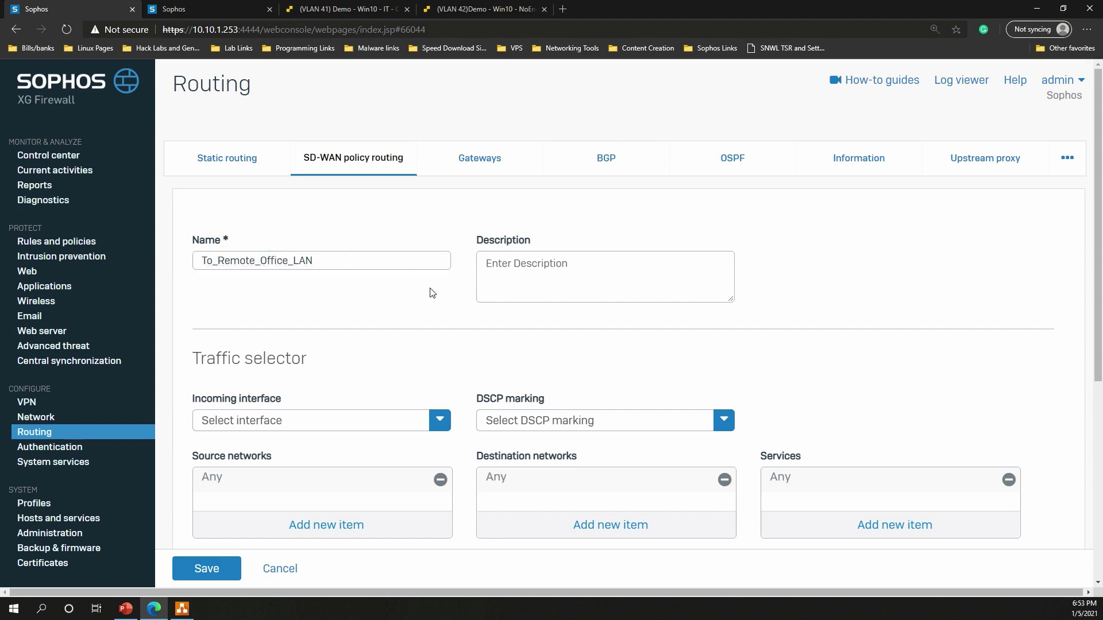
click(609, 267)
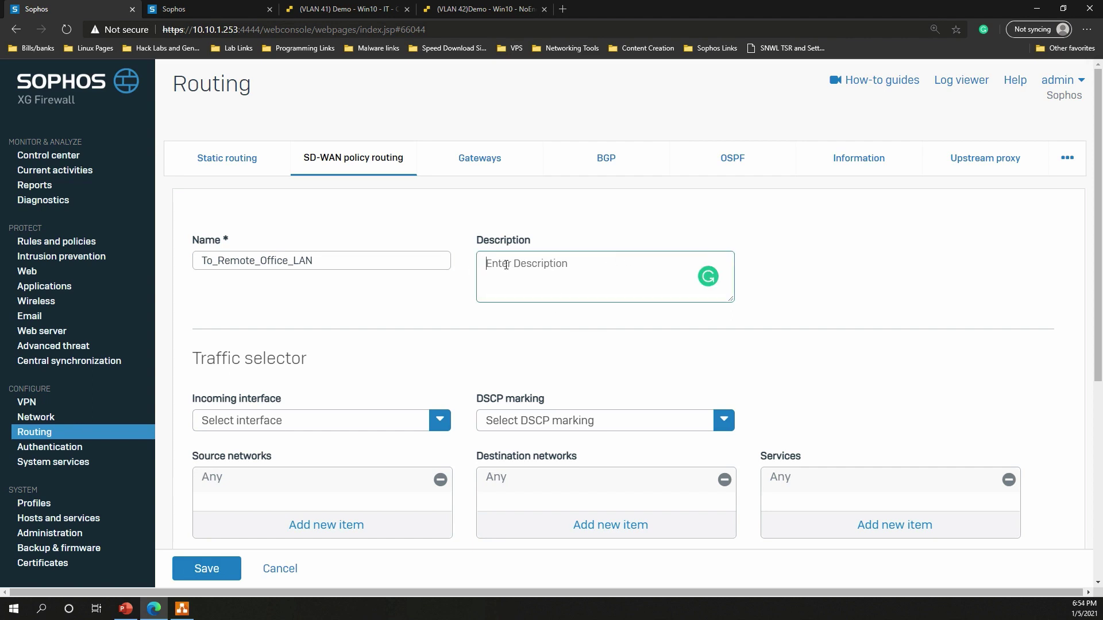
double_click(235, 260)
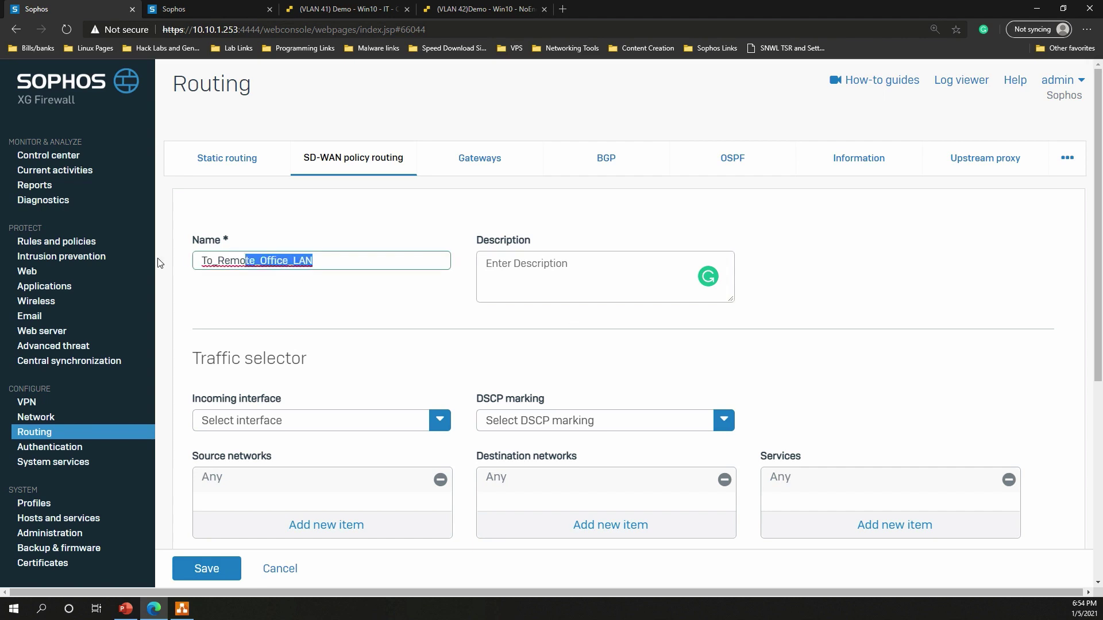
click(309, 292)
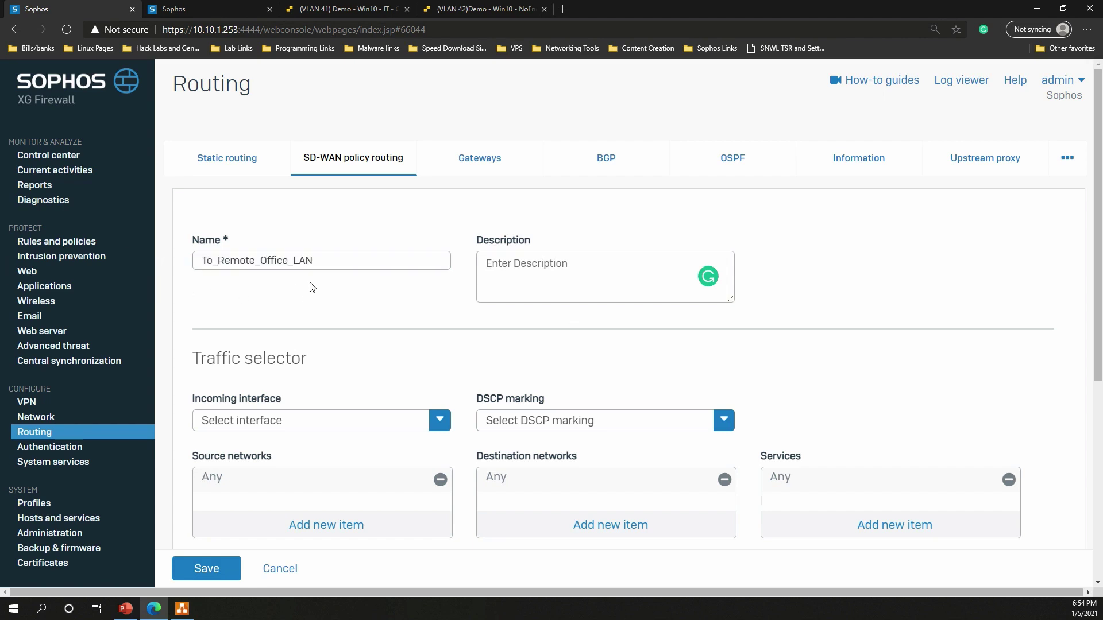
Set the policy route's incoming interface to Port1-172.16.16.1.
scroll(333, 322, down, 1)
click(347, 343)
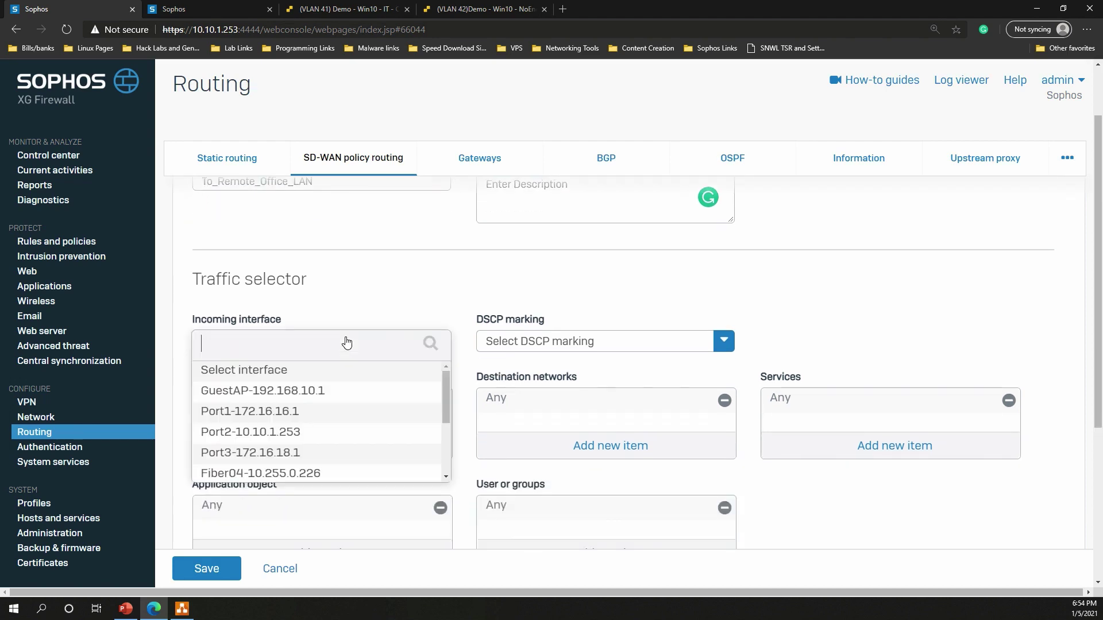
click(317, 414)
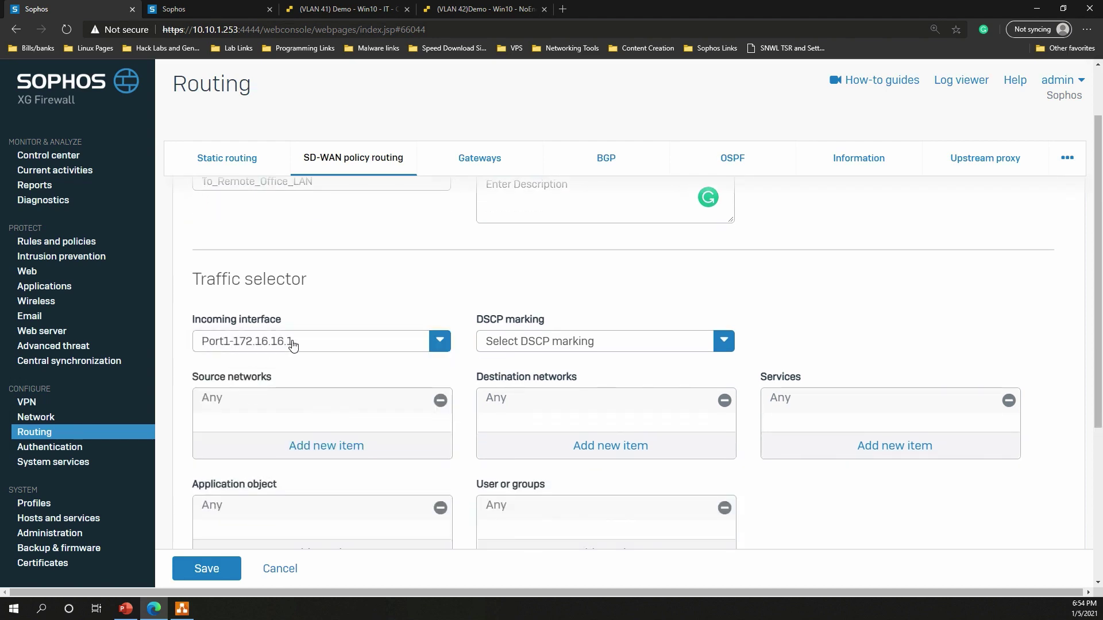
Replace Any with the LAN object as the policy route's source network.
scroll(468, 291, down, 2)
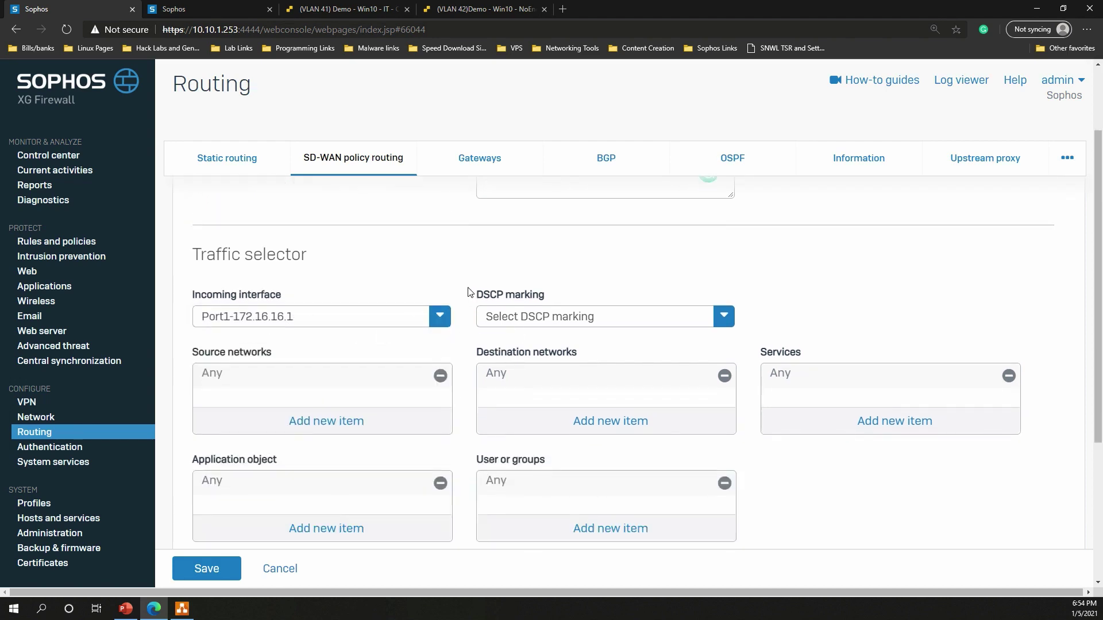
scroll(439, 343, up, 1)
click(333, 369)
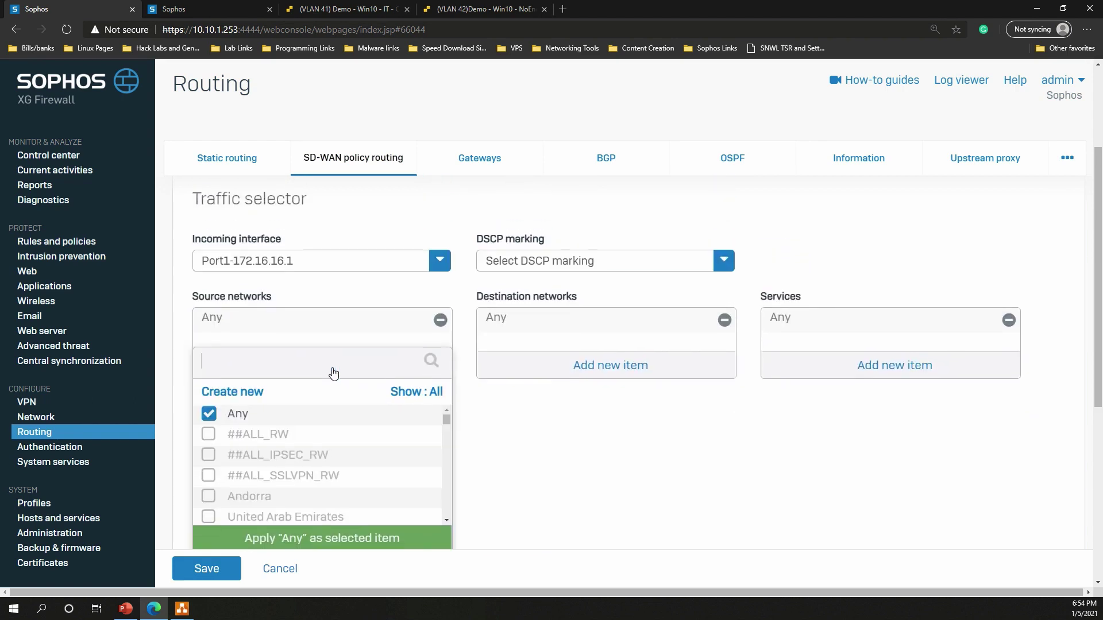
click(209, 389)
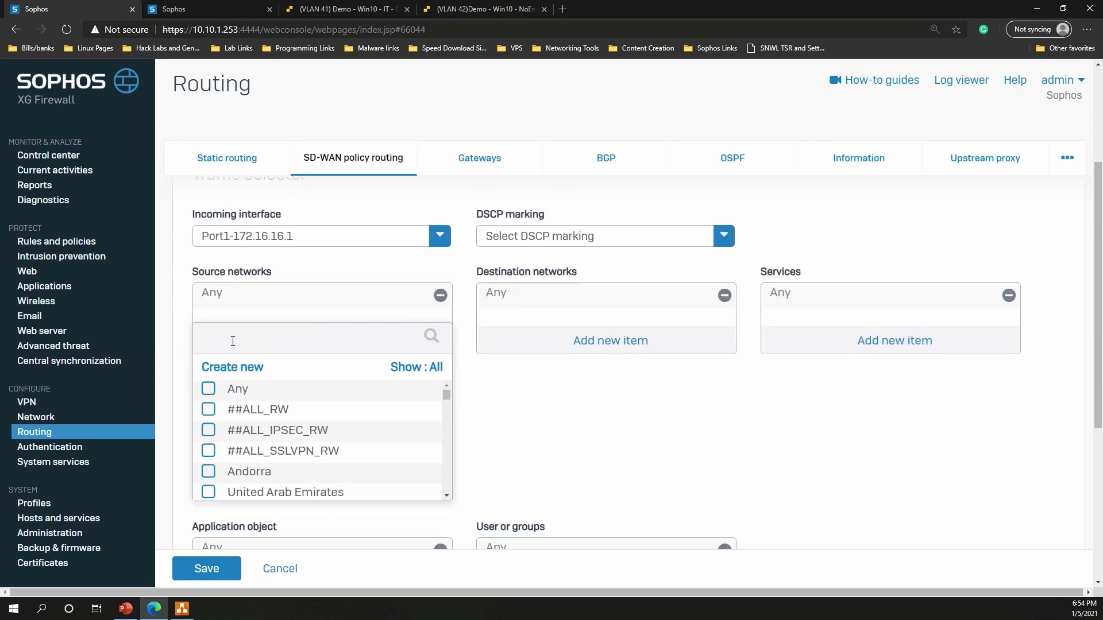
click(233, 341)
text(LAN)
click(210, 410)
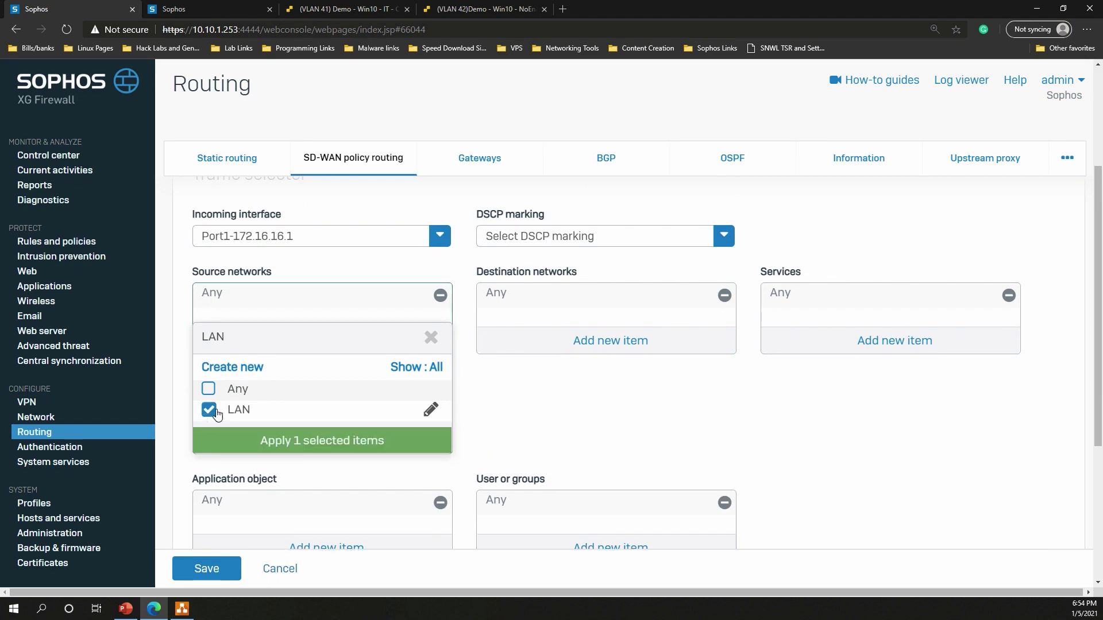
click(379, 442)
Replace Any with Remote_Office_LAN as the policy route's destination network.
click(586, 339)
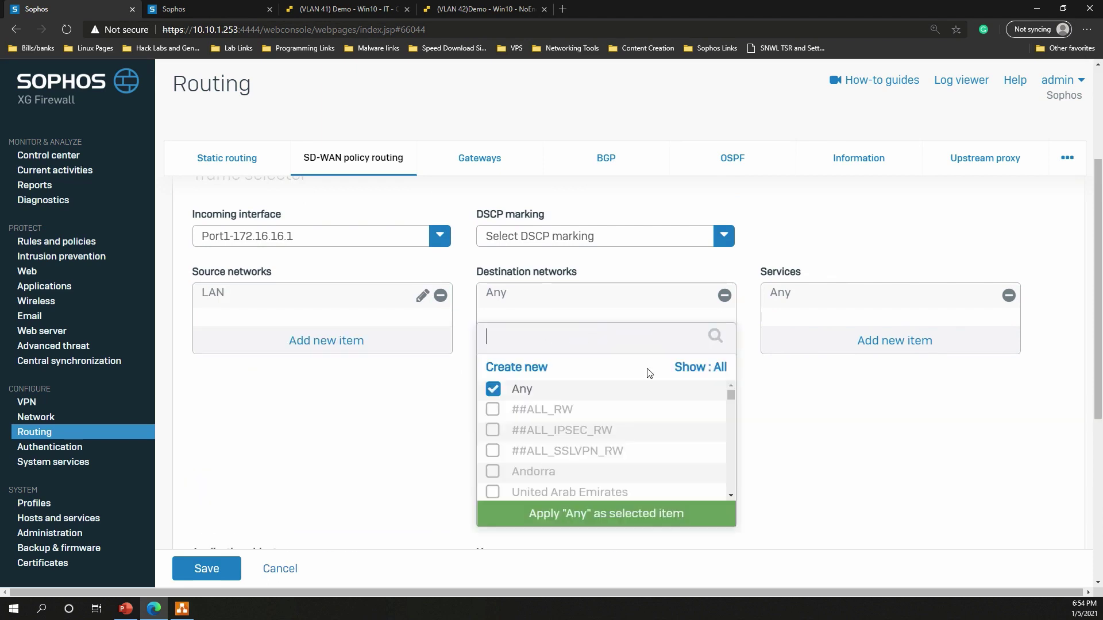
drag(495, 392, 731, 491)
click(721, 344)
click(510, 398)
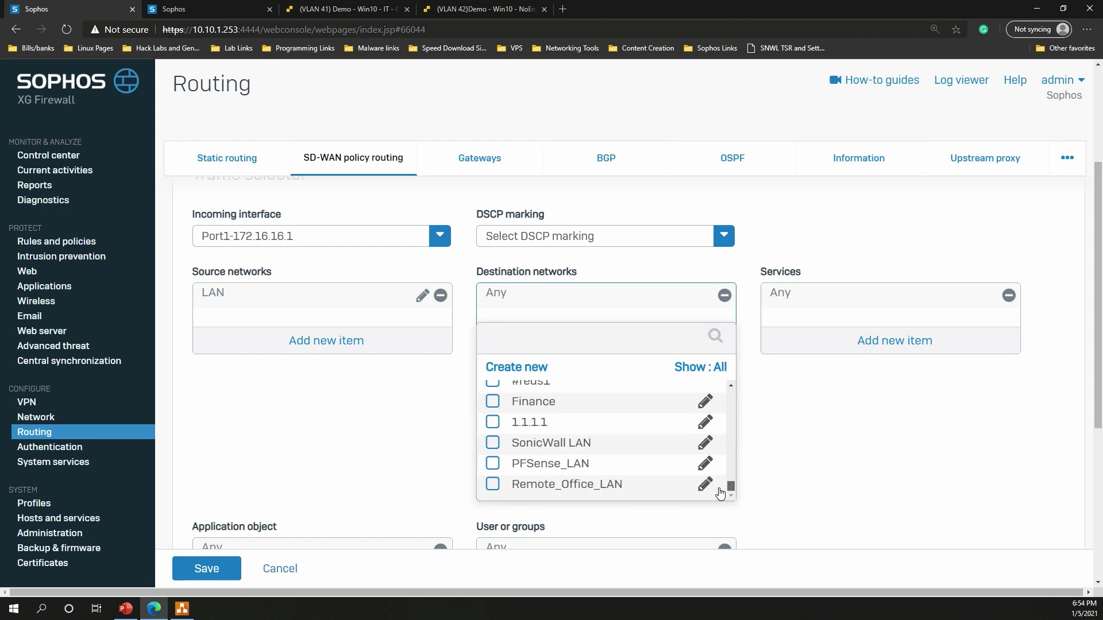
click(493, 485)
click(520, 517)
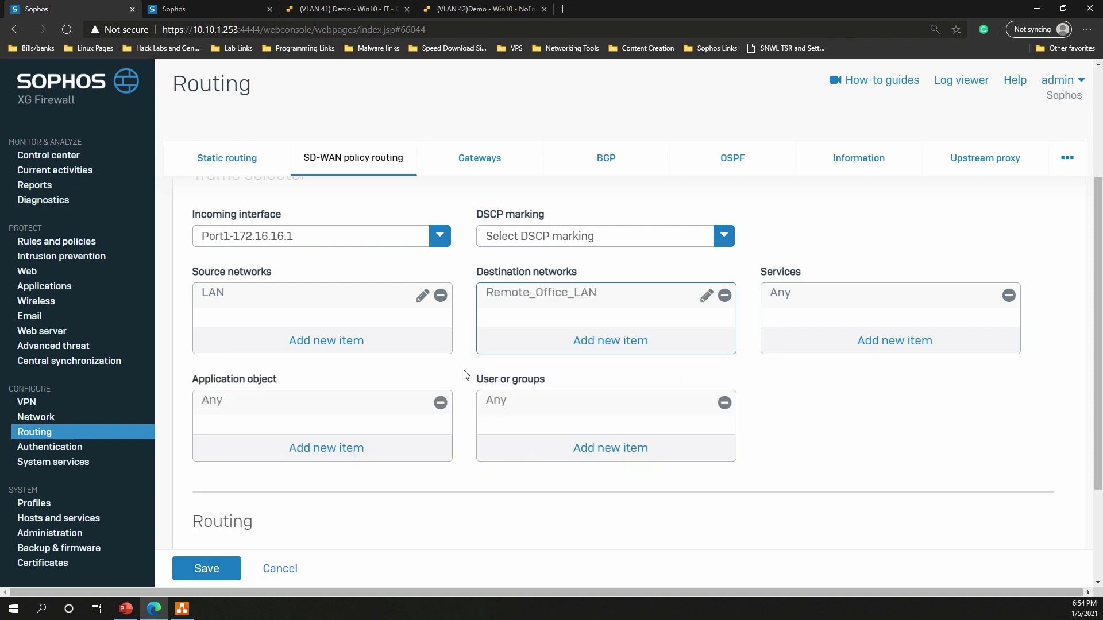
Examine the applications and filters offered for a new application object, leaving the form without creating one.
scroll(480, 368, down, 1)
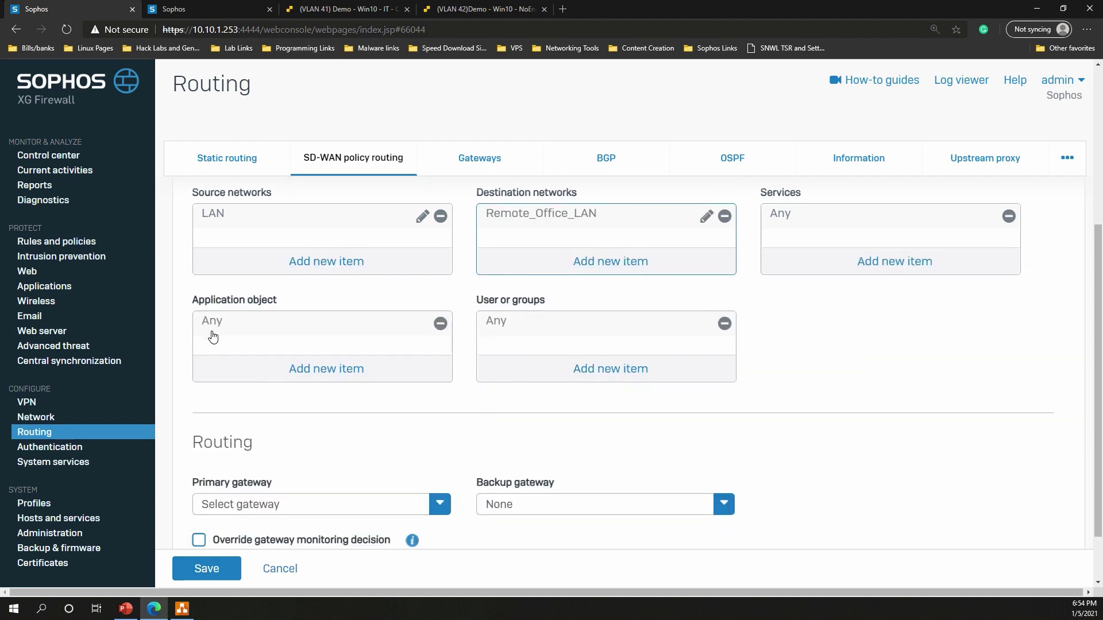
click(271, 380)
click(228, 396)
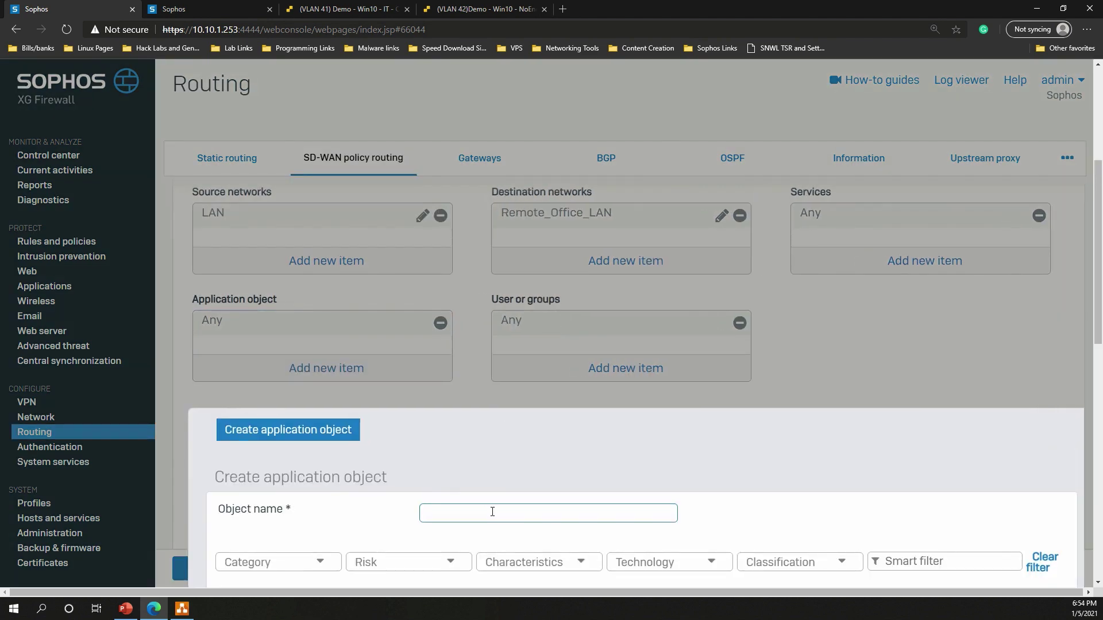
scroll(575, 506, down, 1)
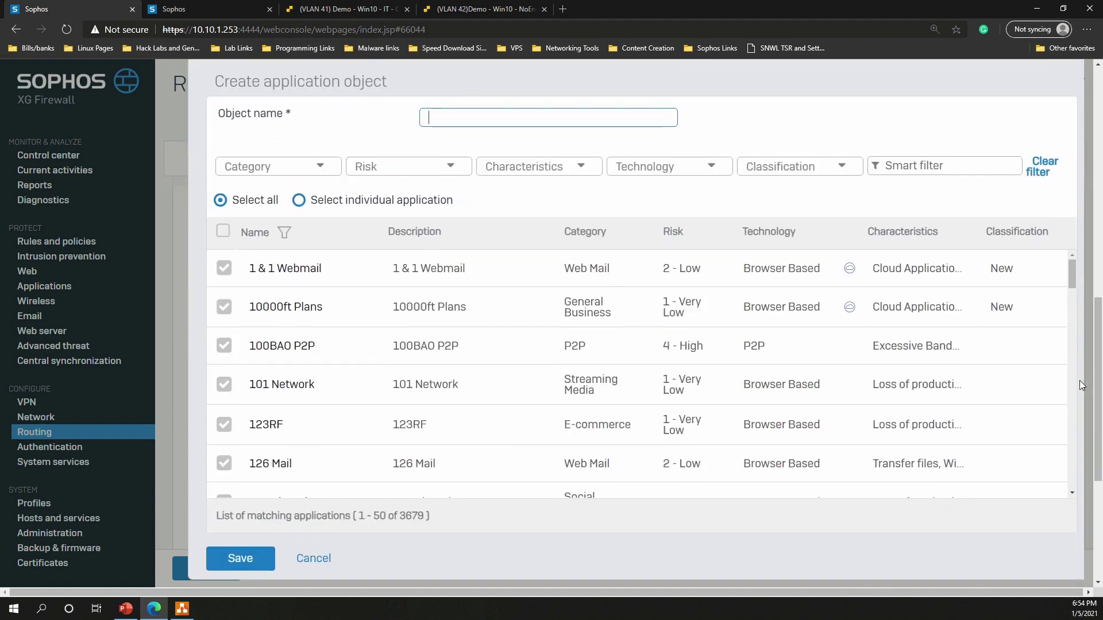
scroll(505, 327, down, 4)
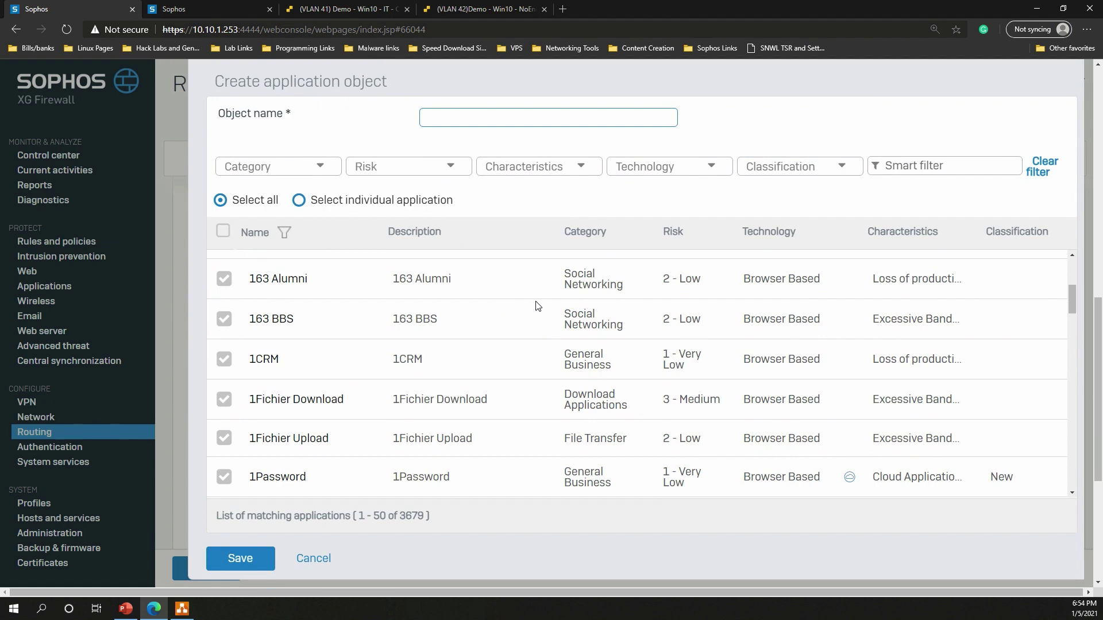
click(313, 559)
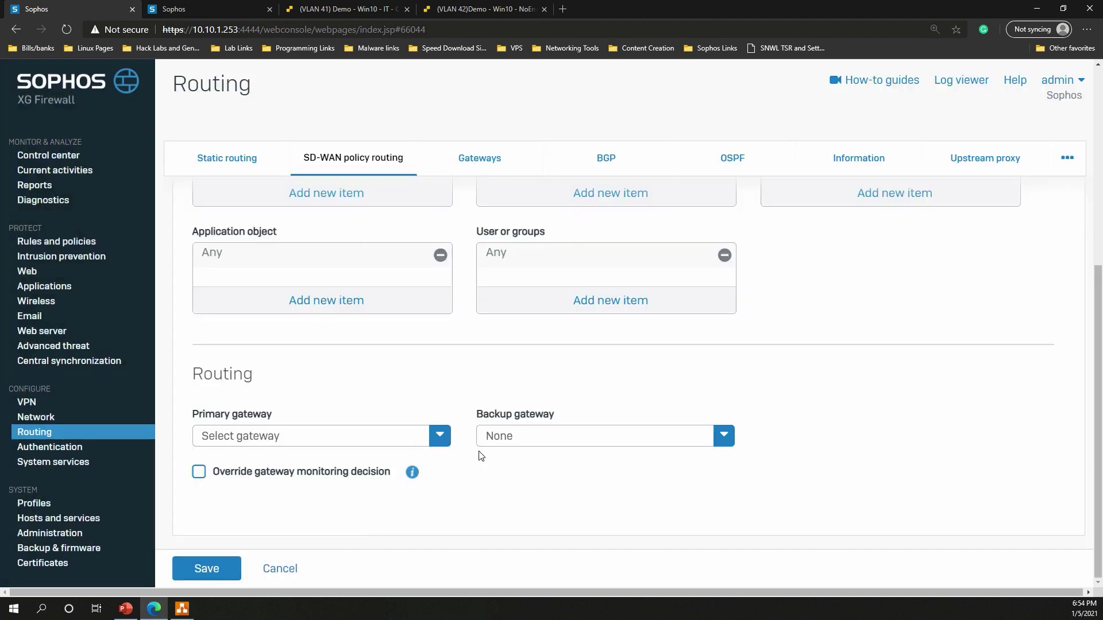
Set the policy route's primary gateway to To_Remote_Office_MPLS and check which backup gateways are available.
click(432, 441)
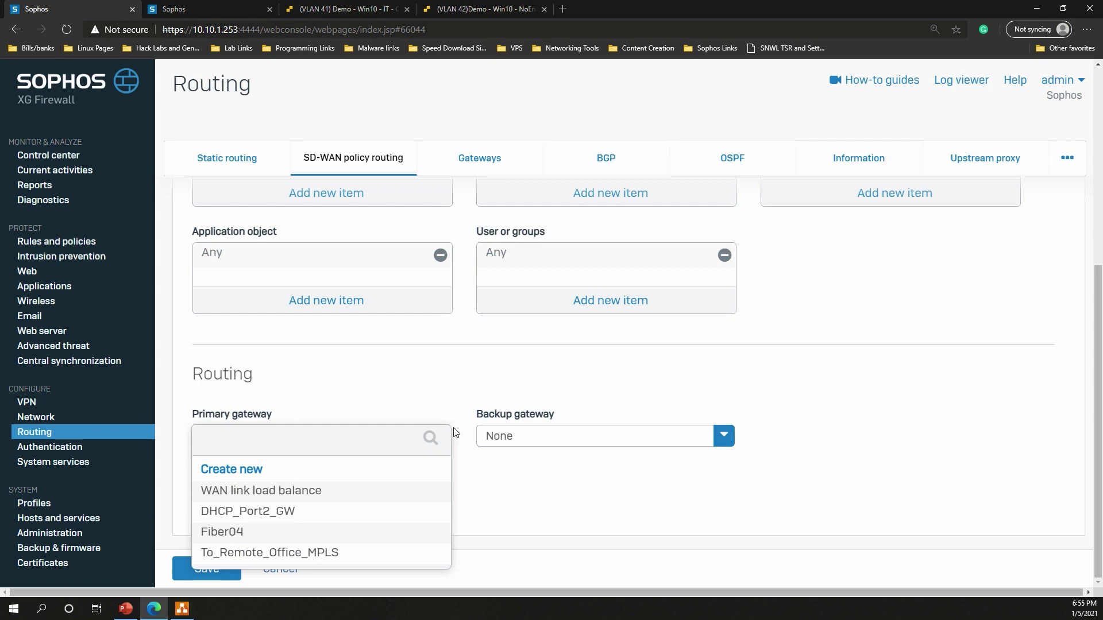
click(329, 555)
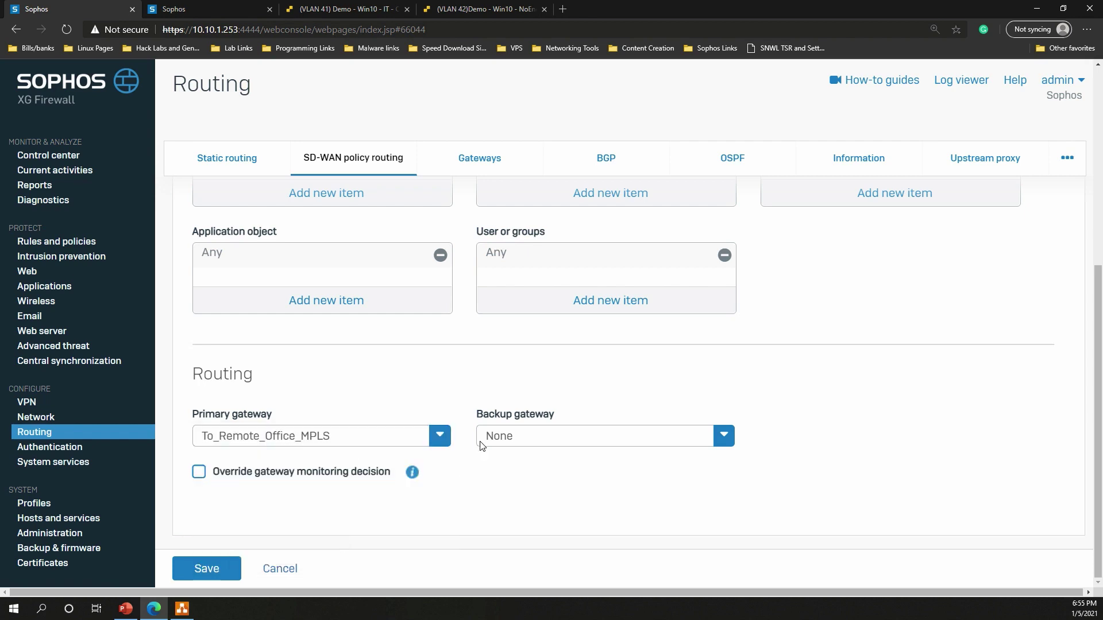
click(501, 437)
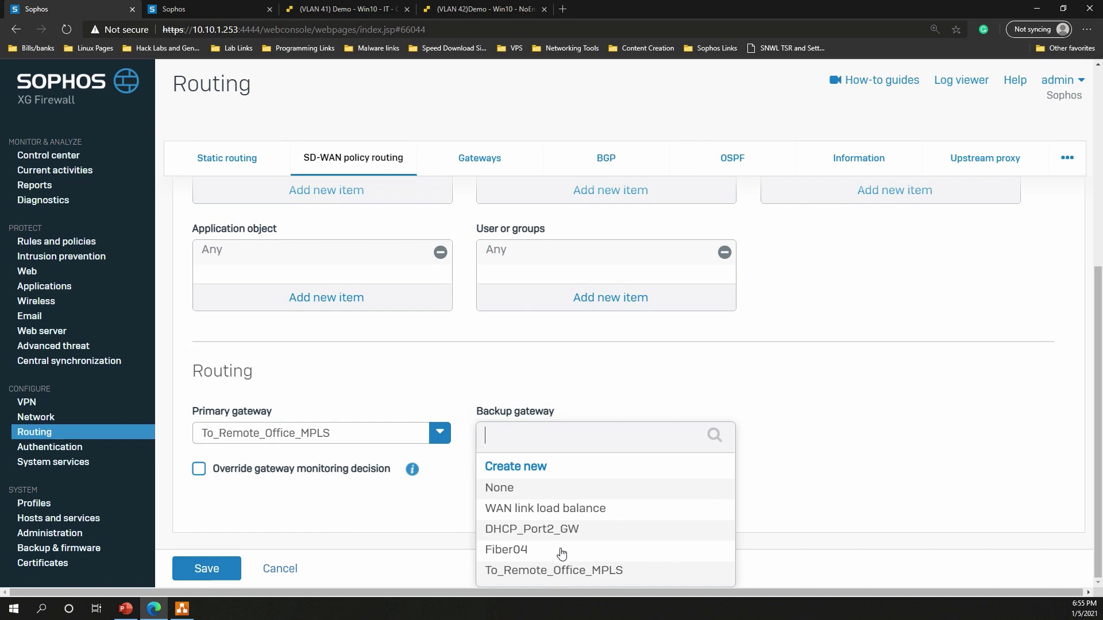
click(458, 385)
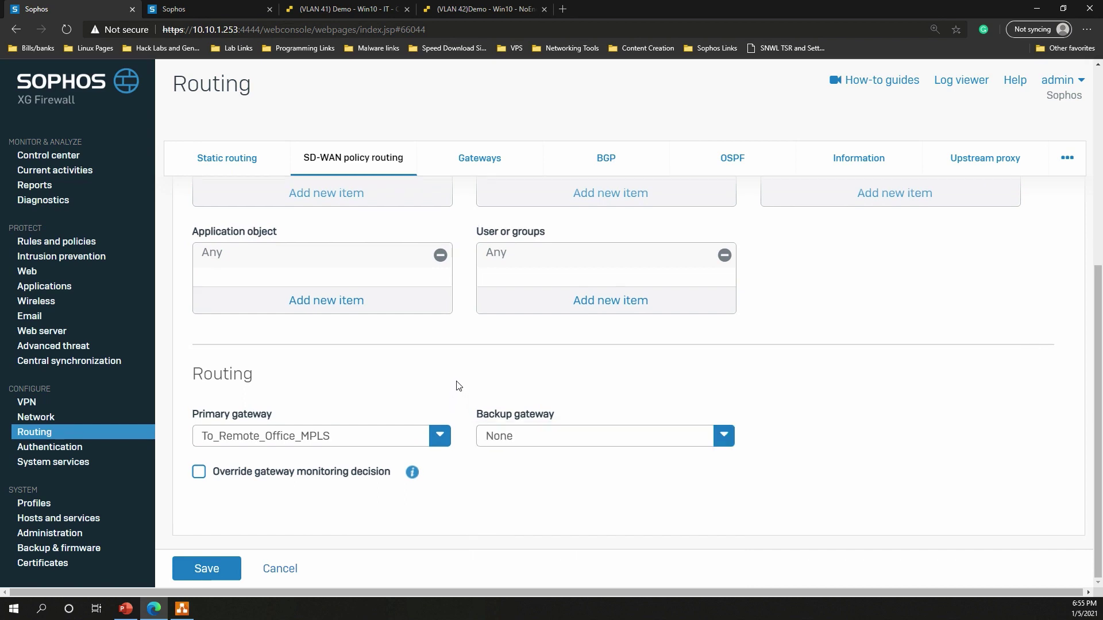
Start a new gateway host for the backup gateway and set its interface to Remote Office-172.17.16.1.
click(572, 436)
click(531, 464)
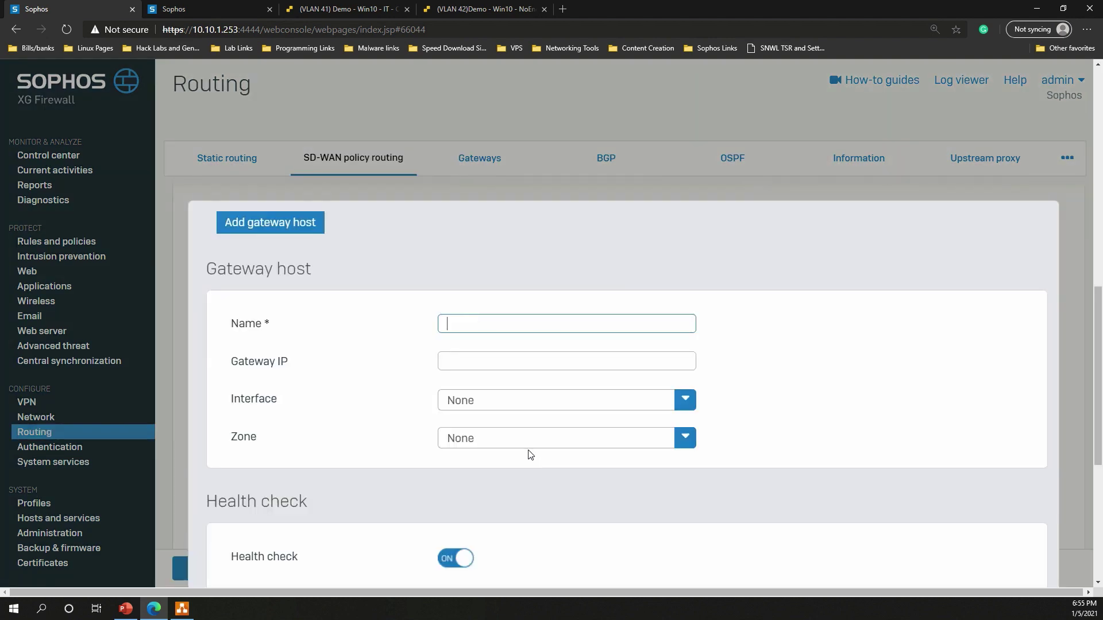
scroll(511, 428, down, 2)
click(500, 240)
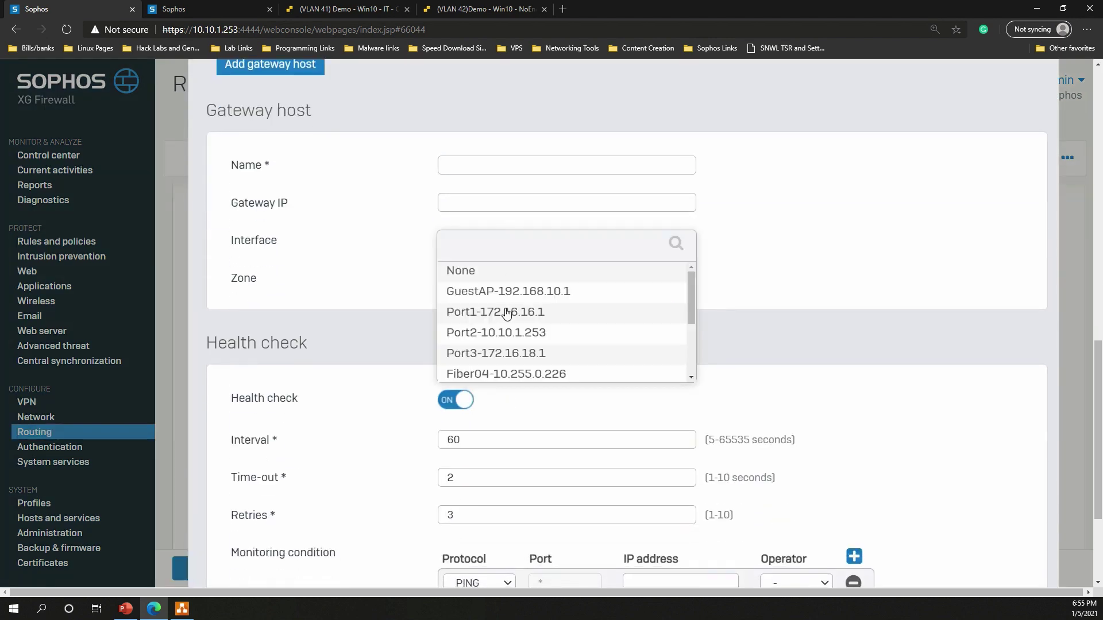
scroll(506, 317, down, 1)
scroll(507, 318, down, 2)
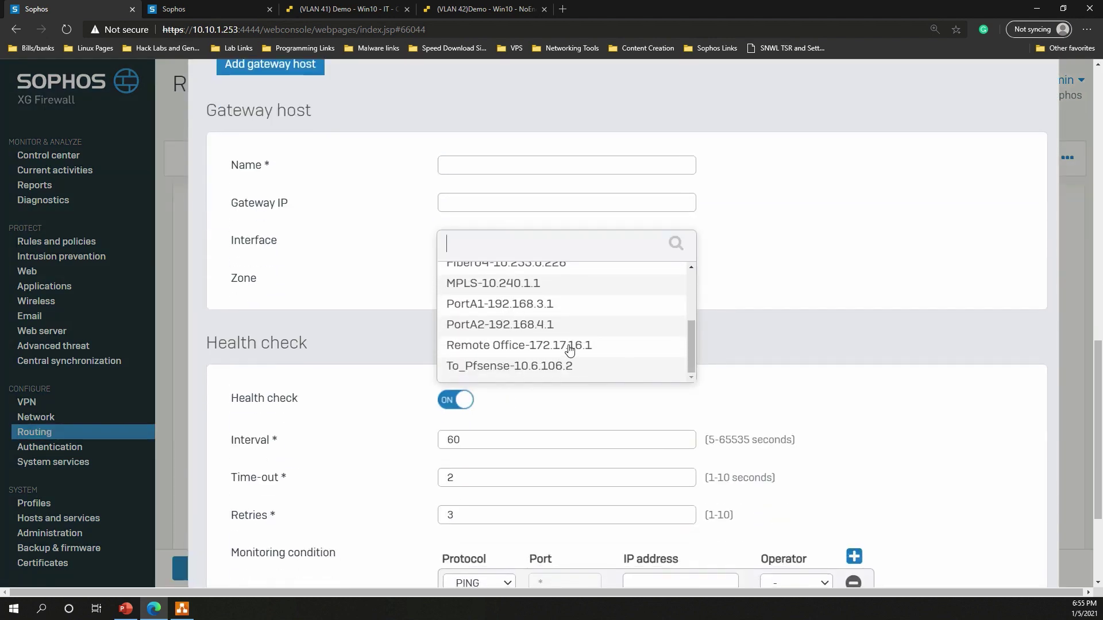
click(570, 351)
scroll(529, 393, up, 4)
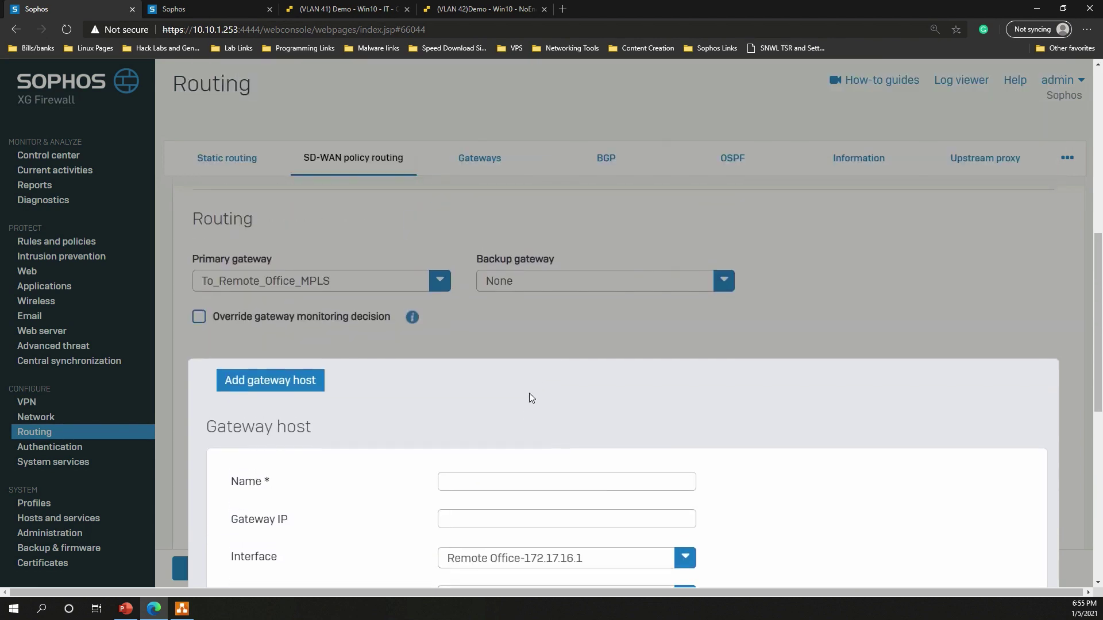
scroll(525, 392, down, 3)
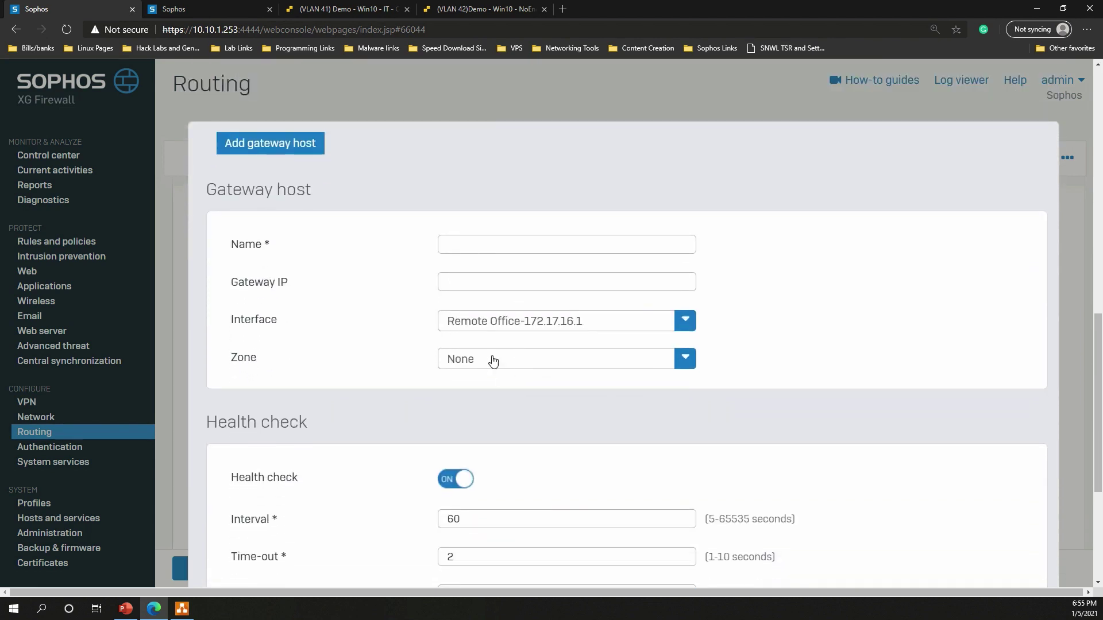
Name the gateway host Remote_Office and set its gateway IP to 172.17.16.2.
click(475, 253)
text(Remot)
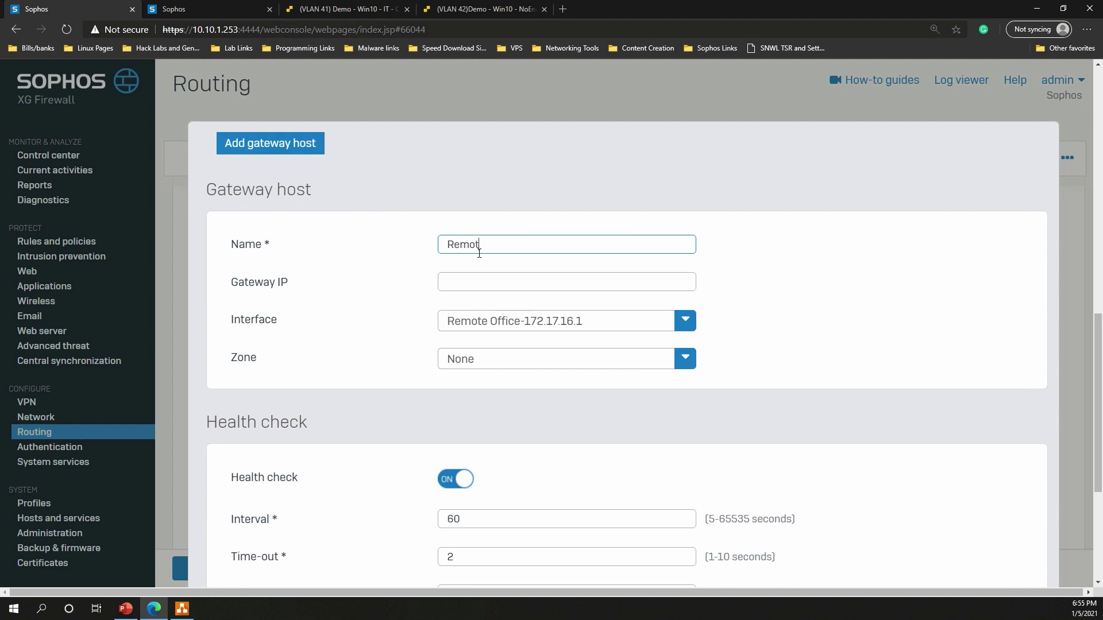
text(e_Office)
key(Tab)
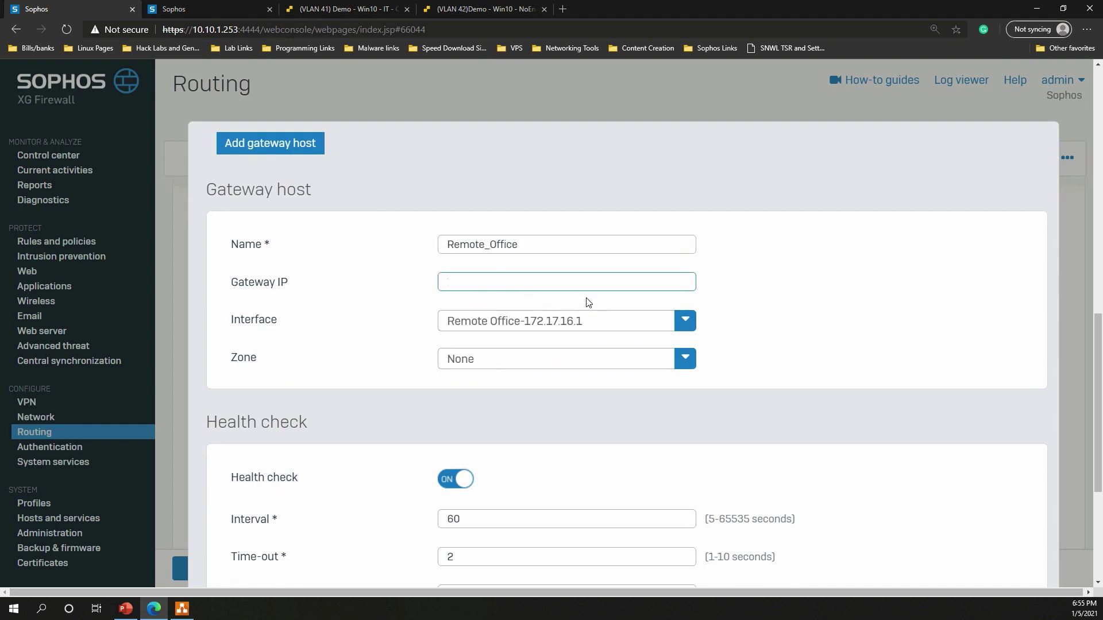
text(172.17.16.2)
Set the gateway host's health check interval to 5 seconds and save the gateway host.
scroll(544, 382, down, 3)
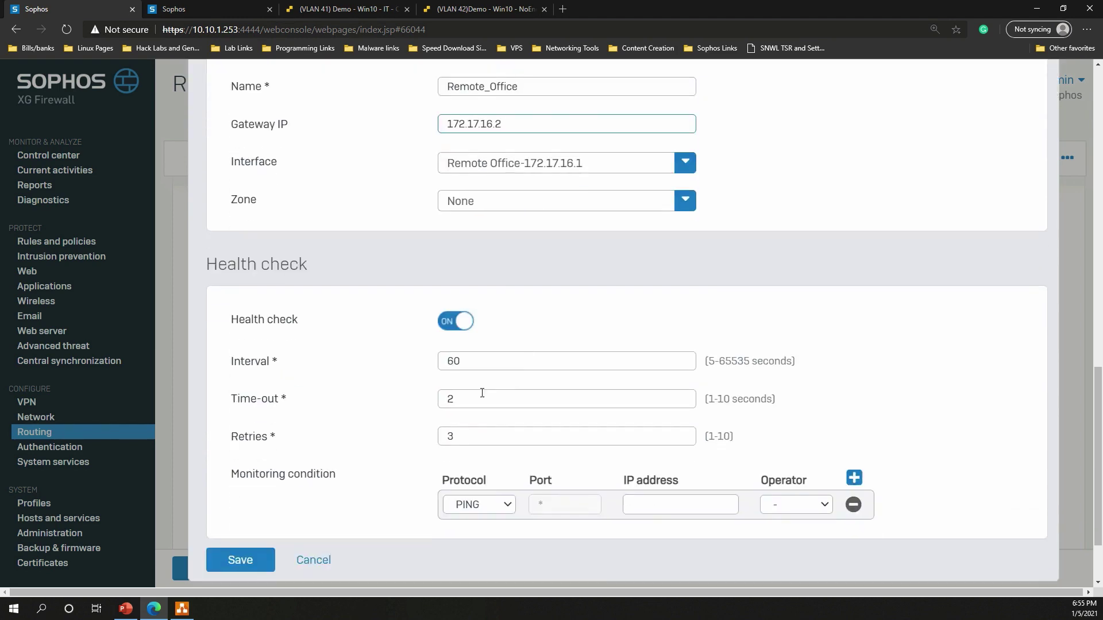
double_click(494, 358)
text(5)
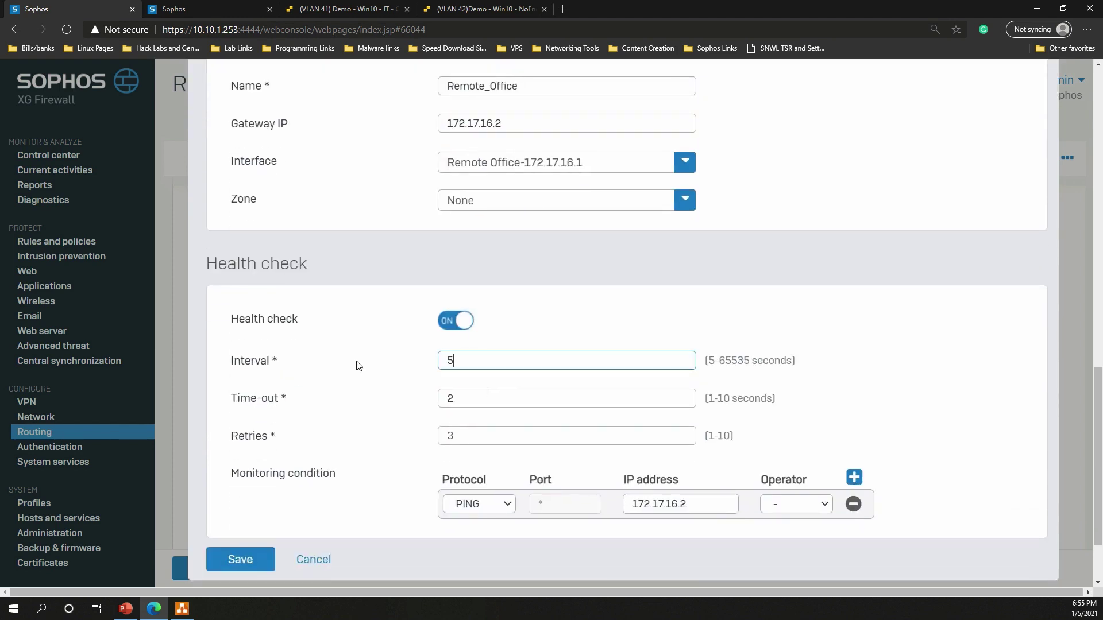
click(357, 365)
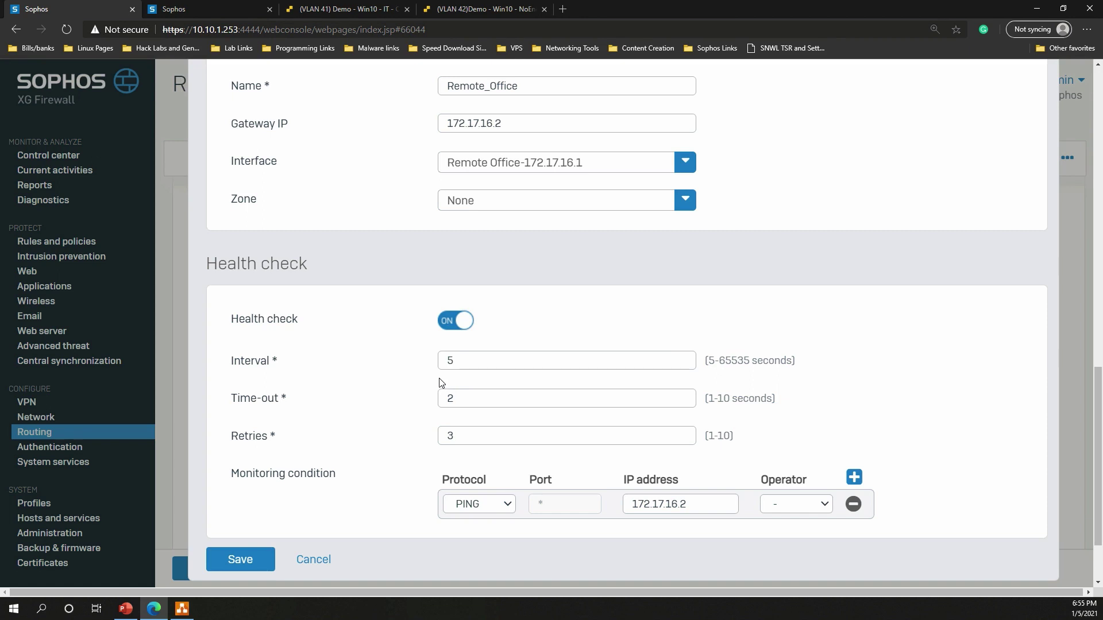
scroll(518, 401, down, 1)
scroll(519, 401, down, 1)
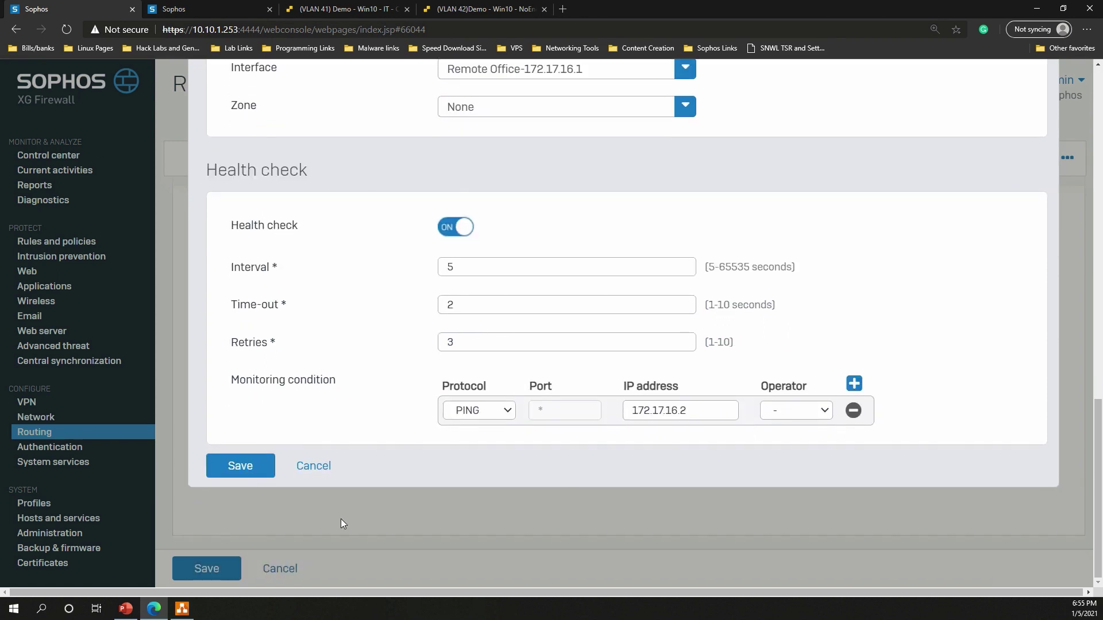
click(270, 466)
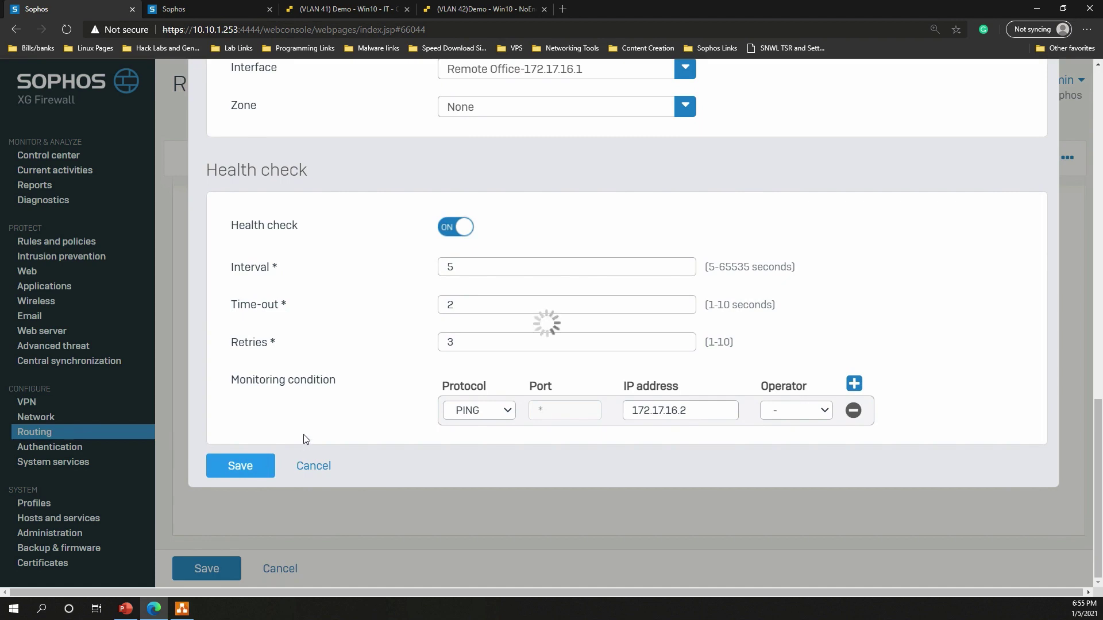
scroll(392, 266, up, 1)
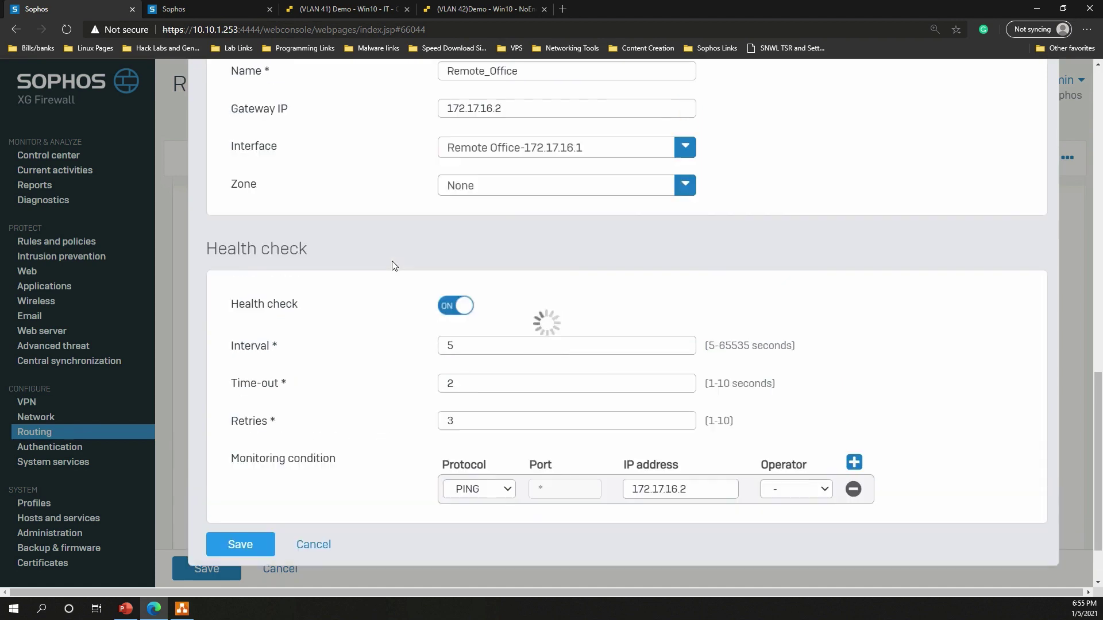
scroll(392, 263, up, 1)
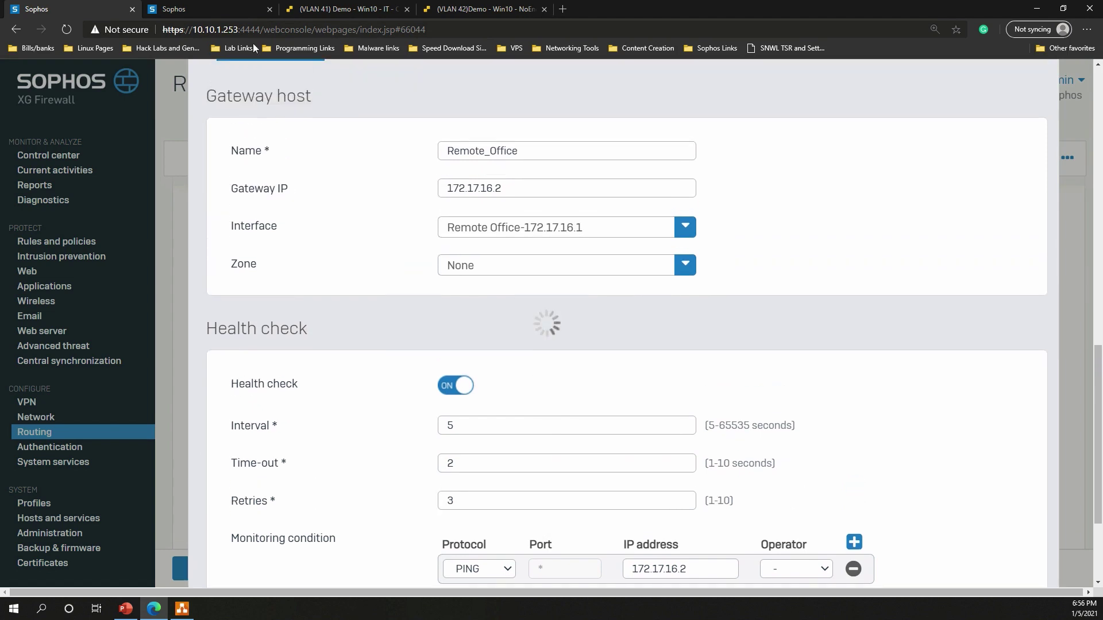
Switch to the 10.10.1.217 firewall and rename its xfrm1 tunnel interface To_Main_Office, matching its IPsec connection.
click(201, 3)
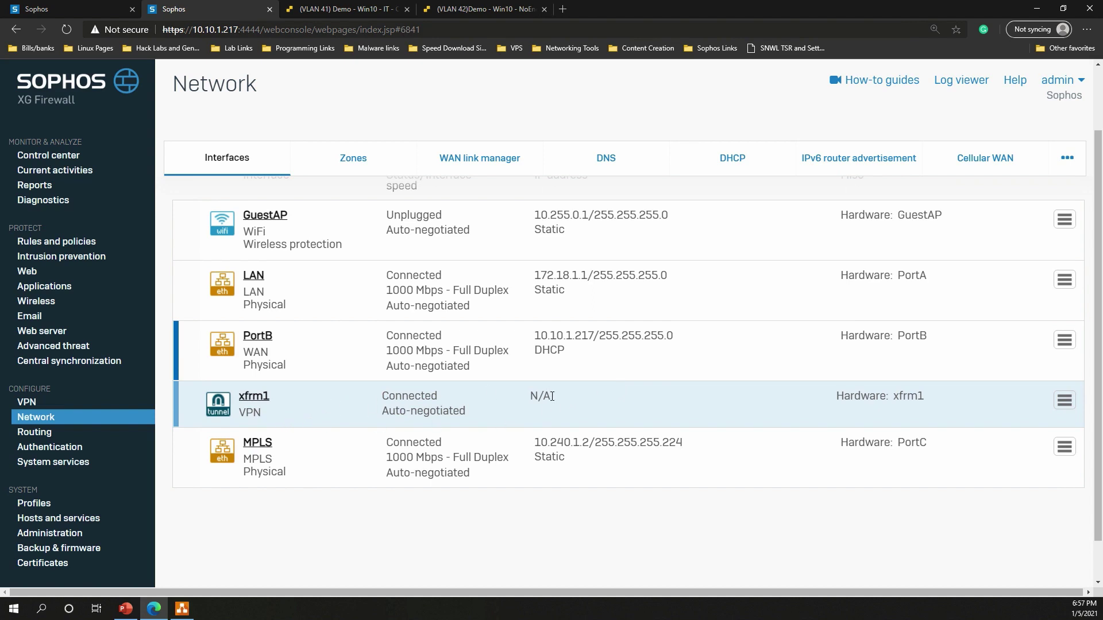
click(1064, 409)
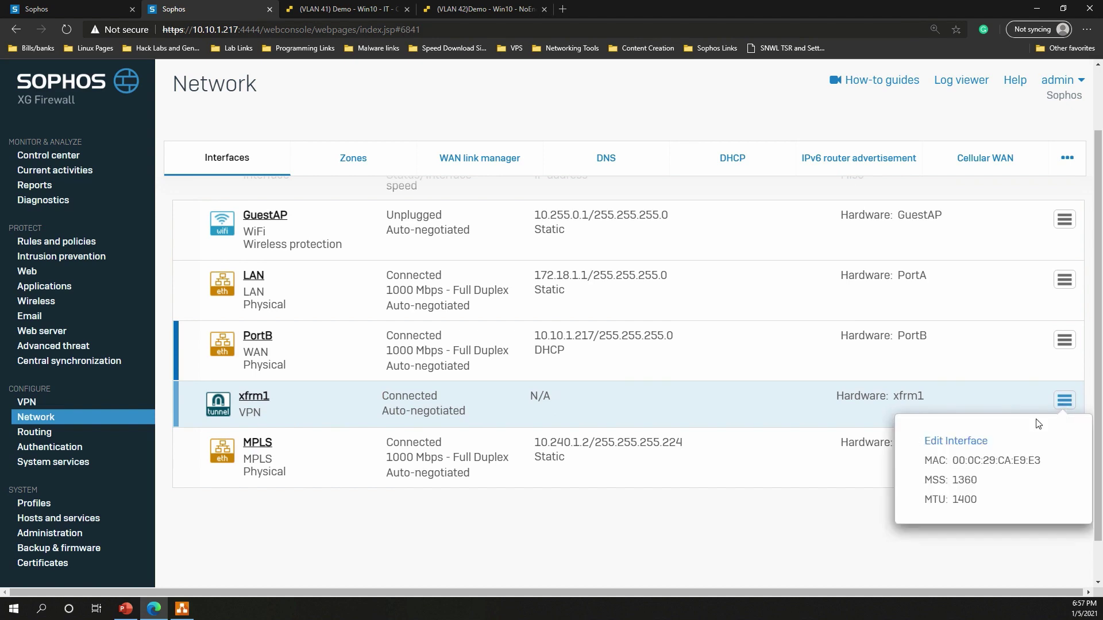
click(983, 448)
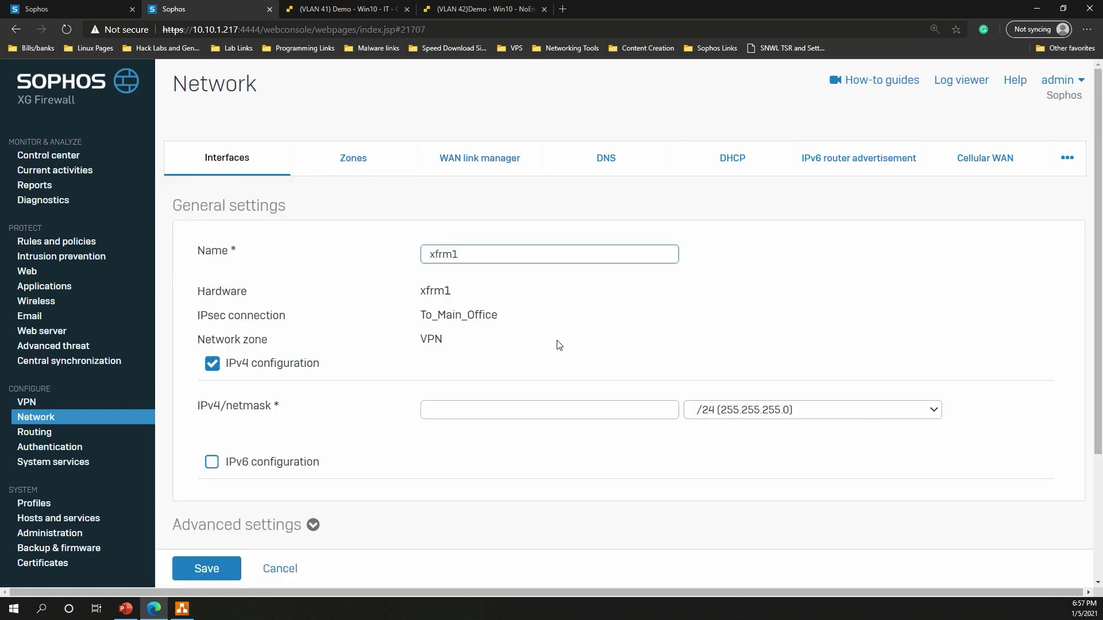
scroll(494, 325, up, 1)
drag(499, 316, 418, 319)
key(ctrl+c)
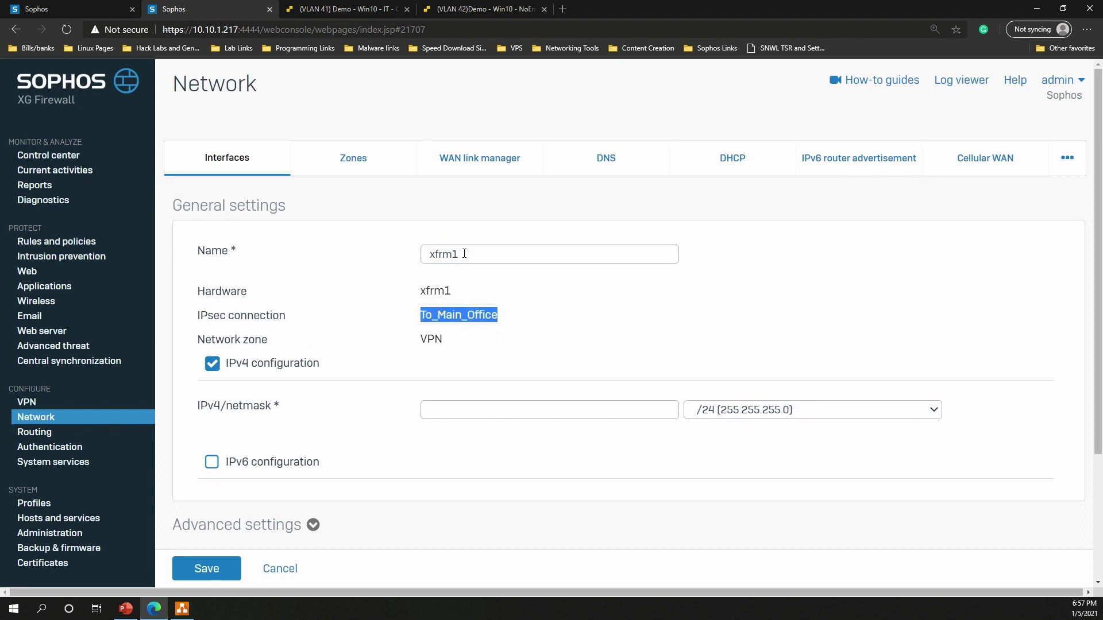
double_click(464, 254)
key(ctrl+v)
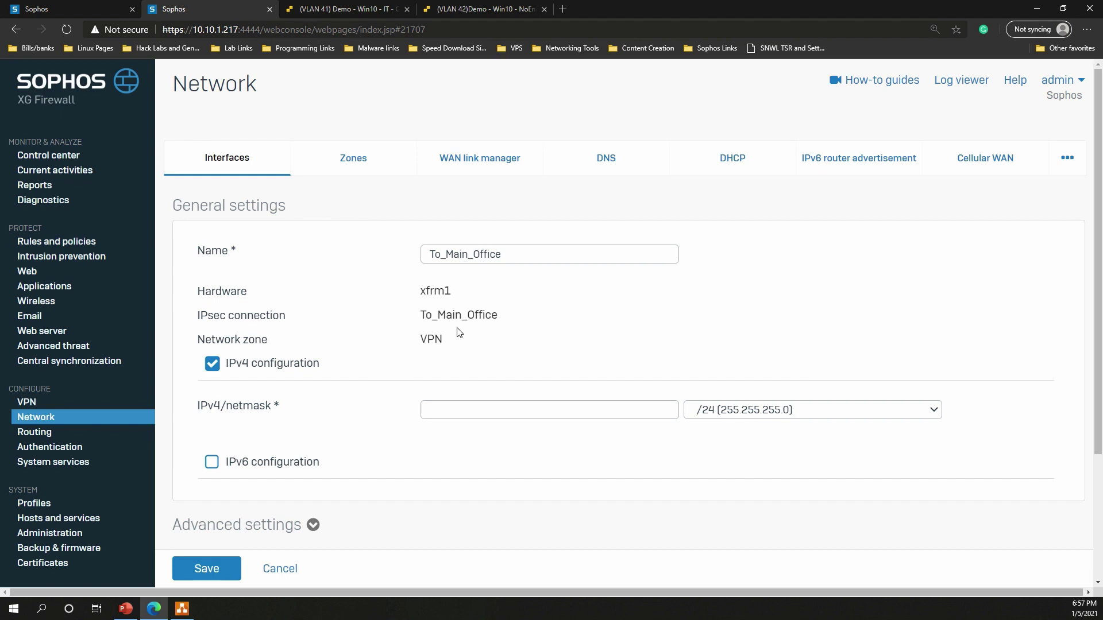
Set the To_Main_Office tunnel interface's IPv4 address to 10.7.7.2 with netmask /30, consulting the network diagram, and save the interface.
click(431, 254)
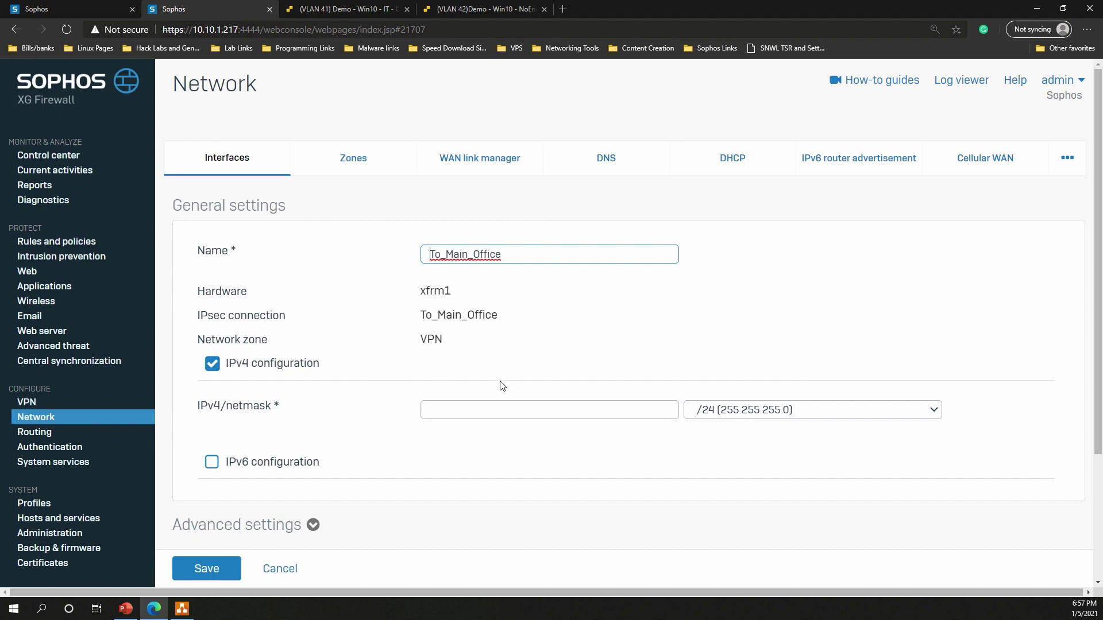
scroll(502, 386, down, 1)
click(487, 331)
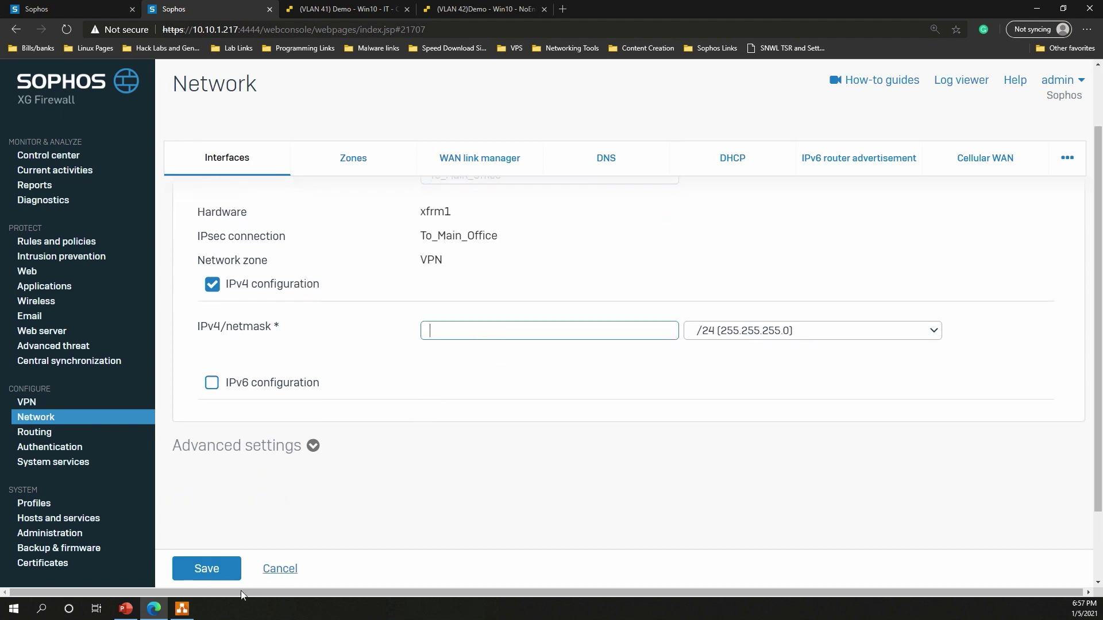
scroll(340, 523, up, 1)
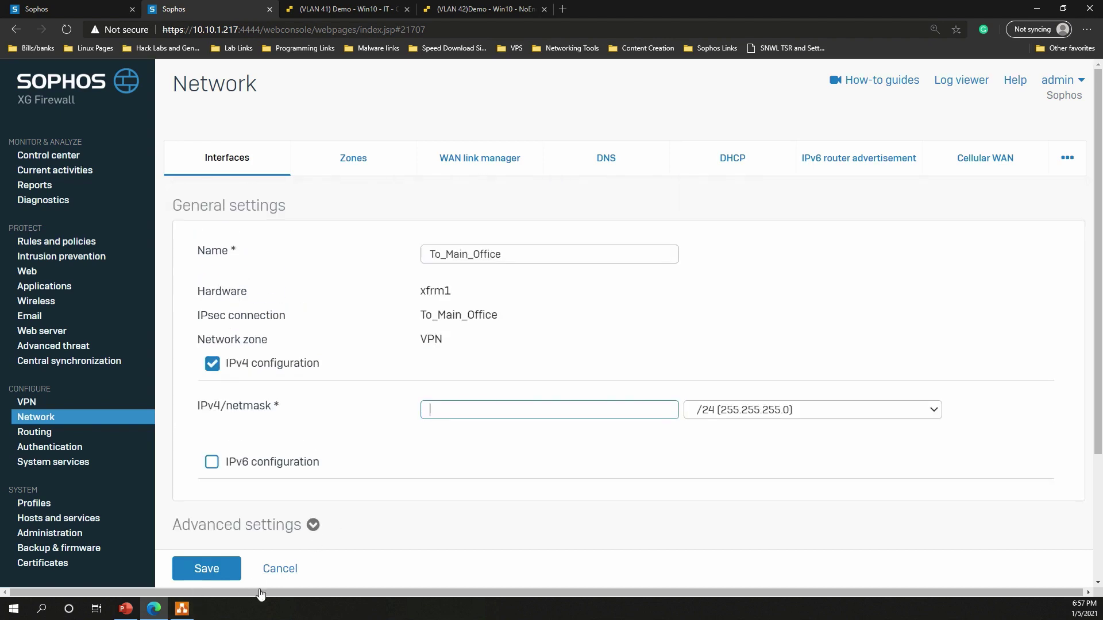
click(188, 614)
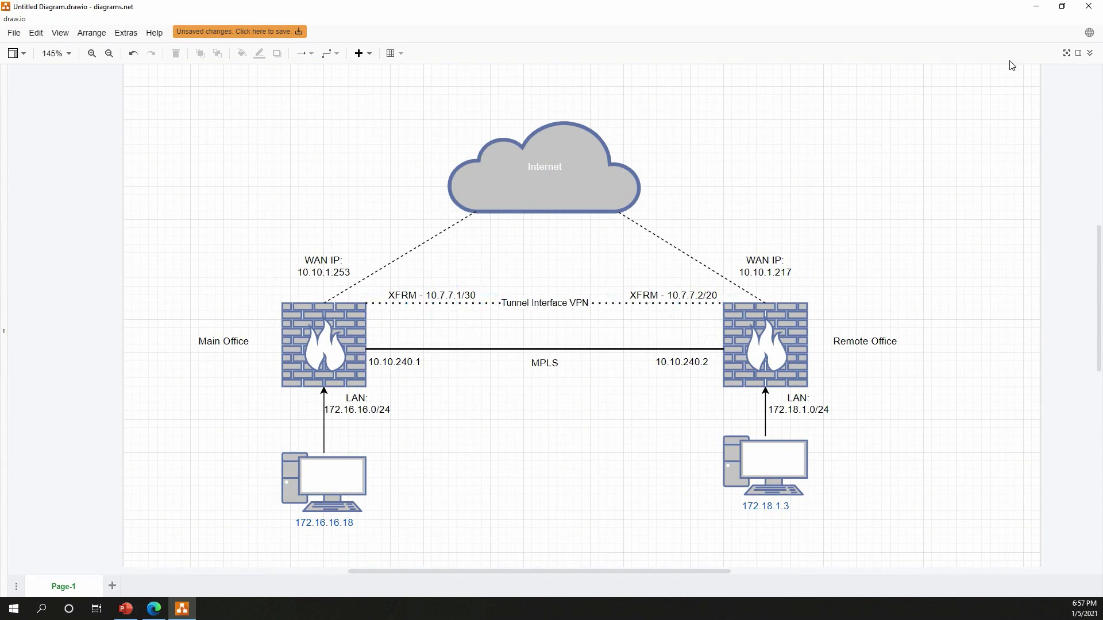
click(1037, 7)
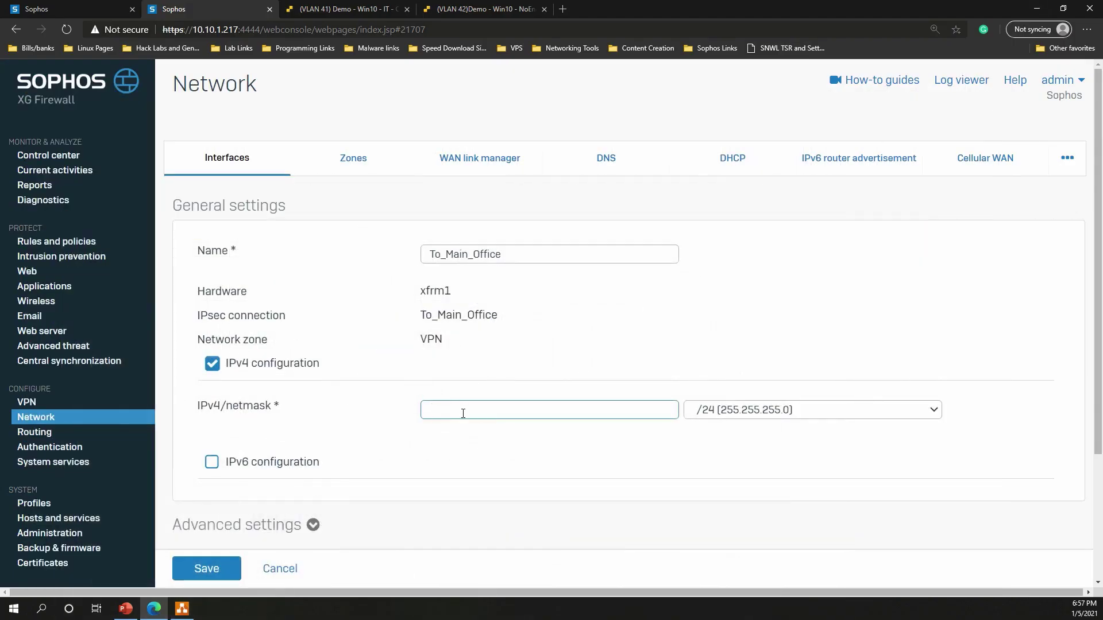
text(10.7.7.2)
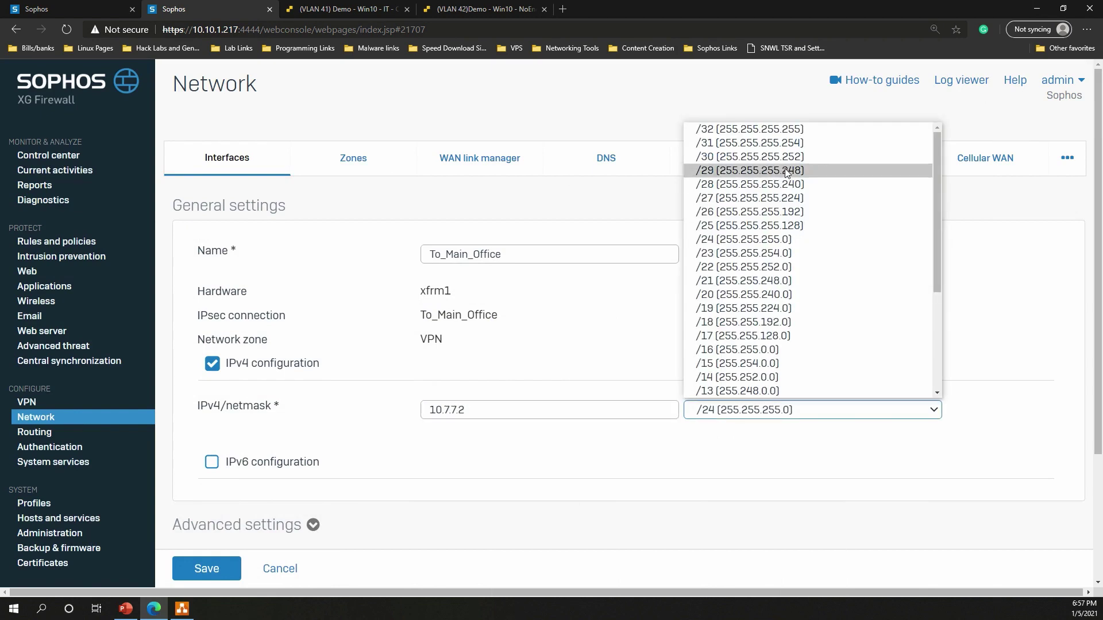
click(759, 156)
scroll(515, 351, down, 1)
scroll(515, 350, down, 3)
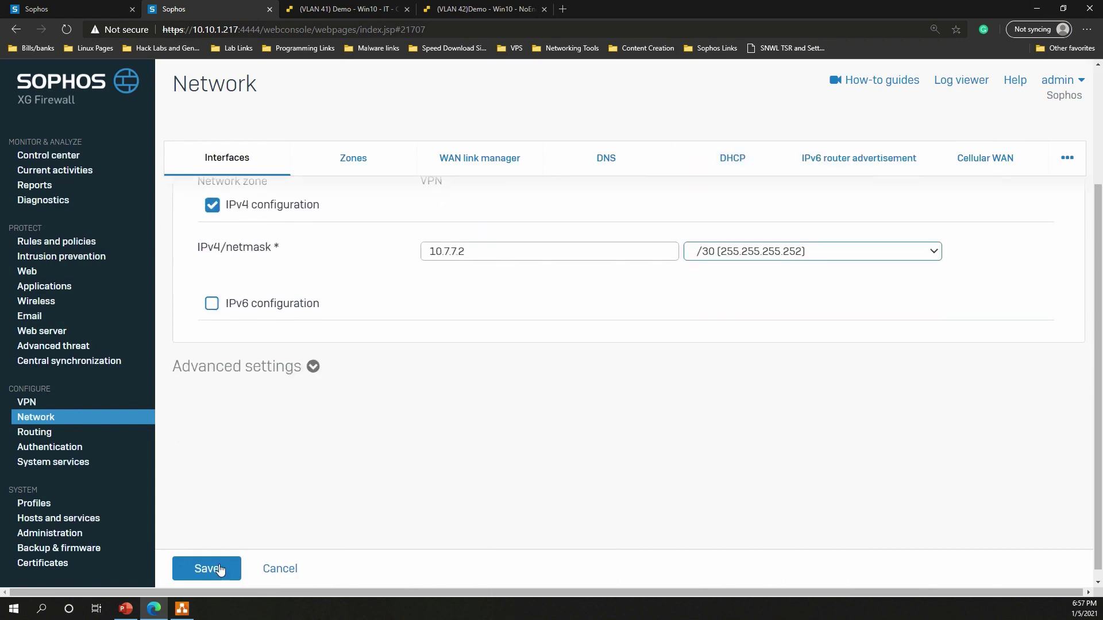
click(219, 570)
click(504, 366)
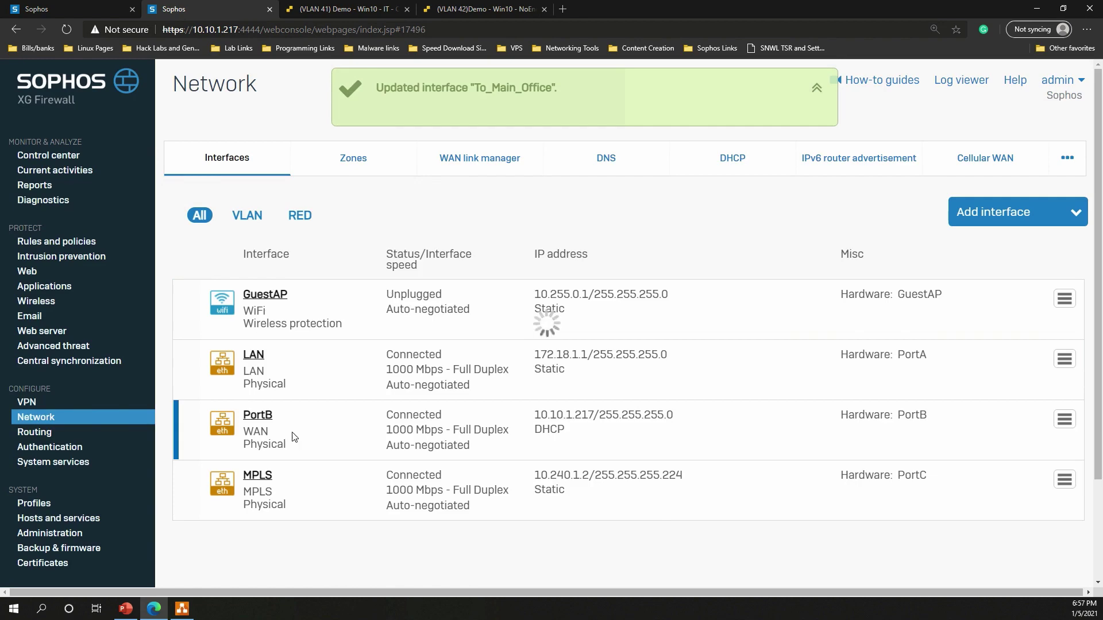
Start a new IPv4 SD-WAN policy route on the remote office firewall and name it To_Office_LAN.
click(60, 432)
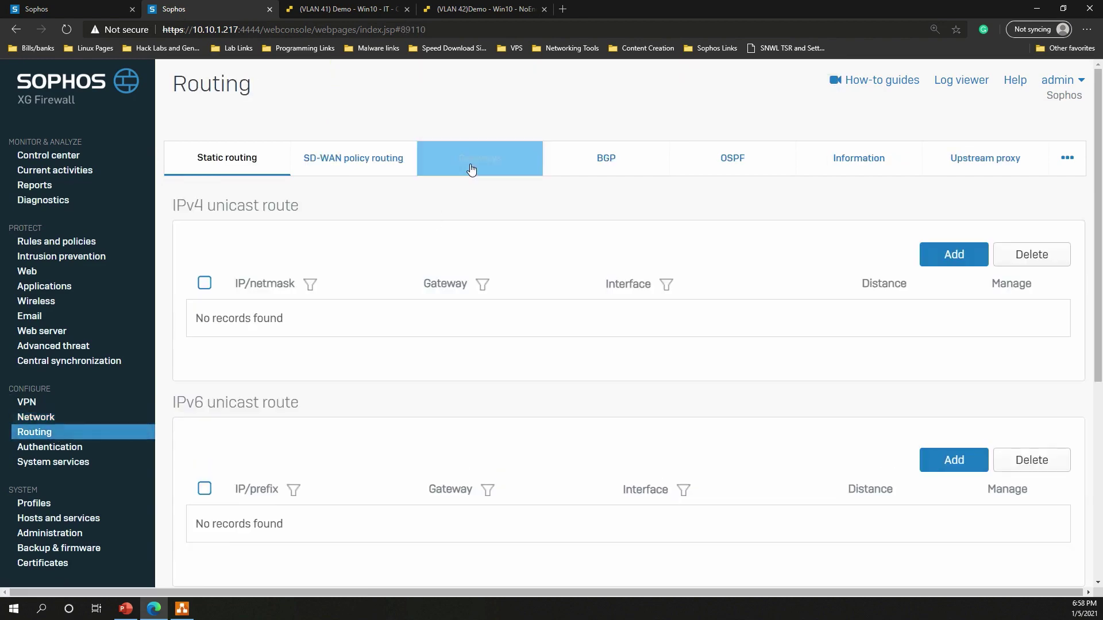
click(368, 161)
click(958, 325)
click(295, 255)
text(To_Office )
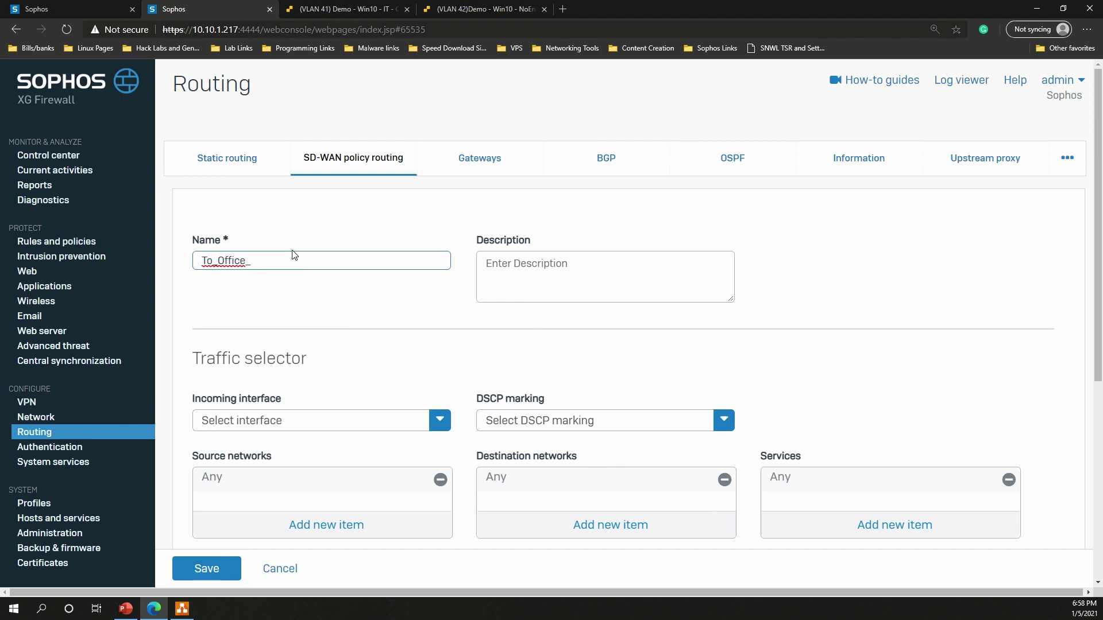
text(LAN)
Set the policy route's incoming interface to LAN-172.18.1.1 and its source network to LAN.
scroll(402, 300, down, 2)
scroll(451, 214, up, 2)
click(409, 420)
click(279, 411)
click(259, 443)
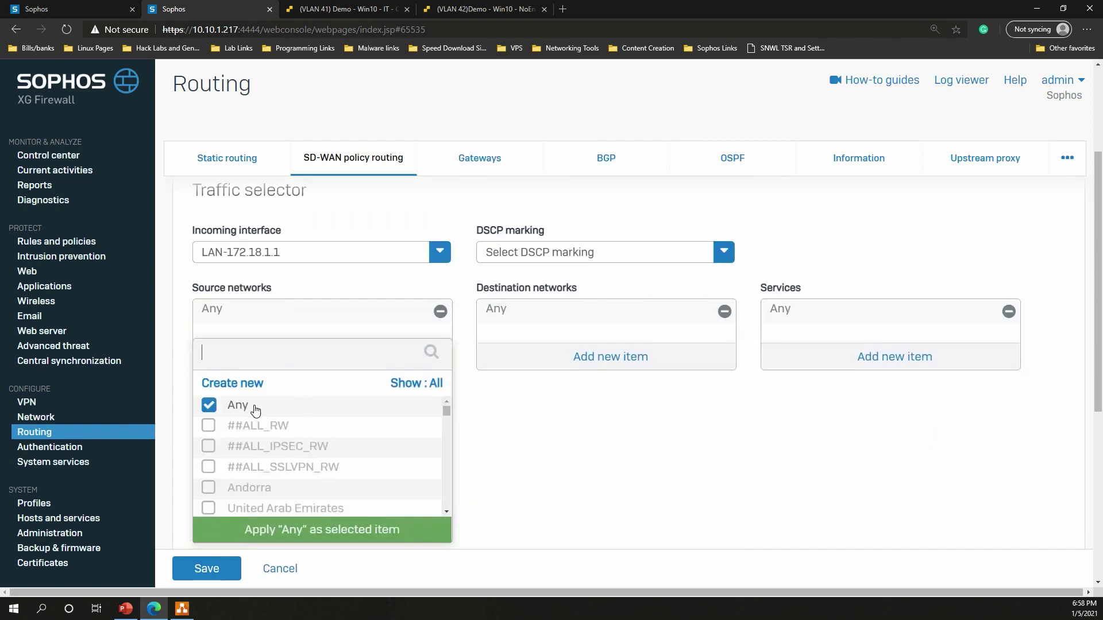
scroll(283, 441, down, 3)
drag(448, 387, 448, 488)
click(236, 458)
click(530, 369)
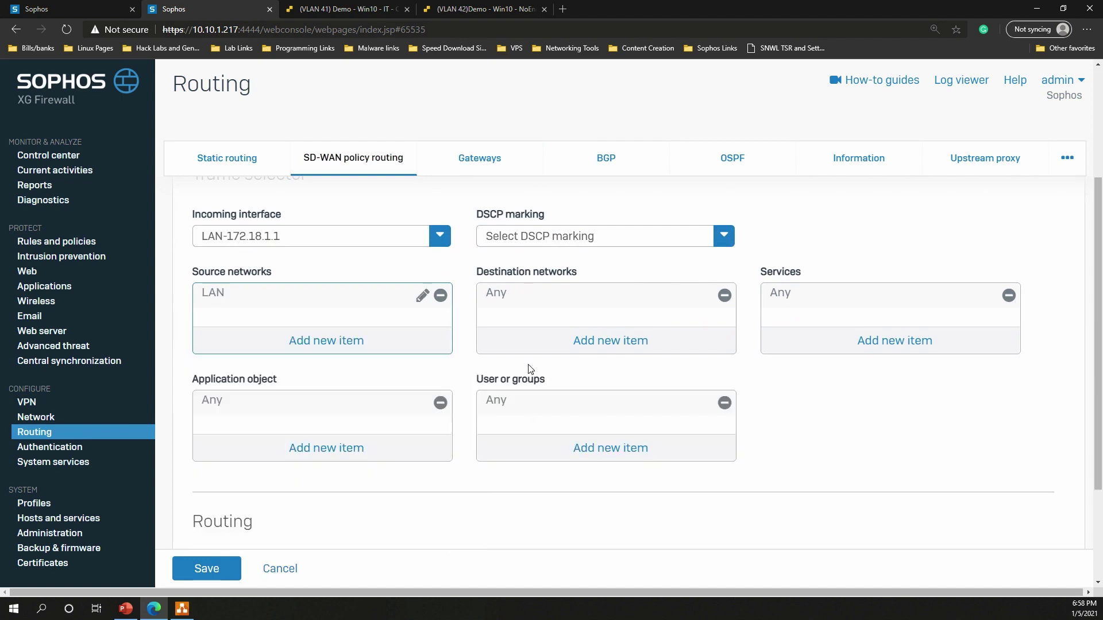
Set the policy route's destination network to XG_main.
click(586, 344)
scroll(492, 459, down, 10)
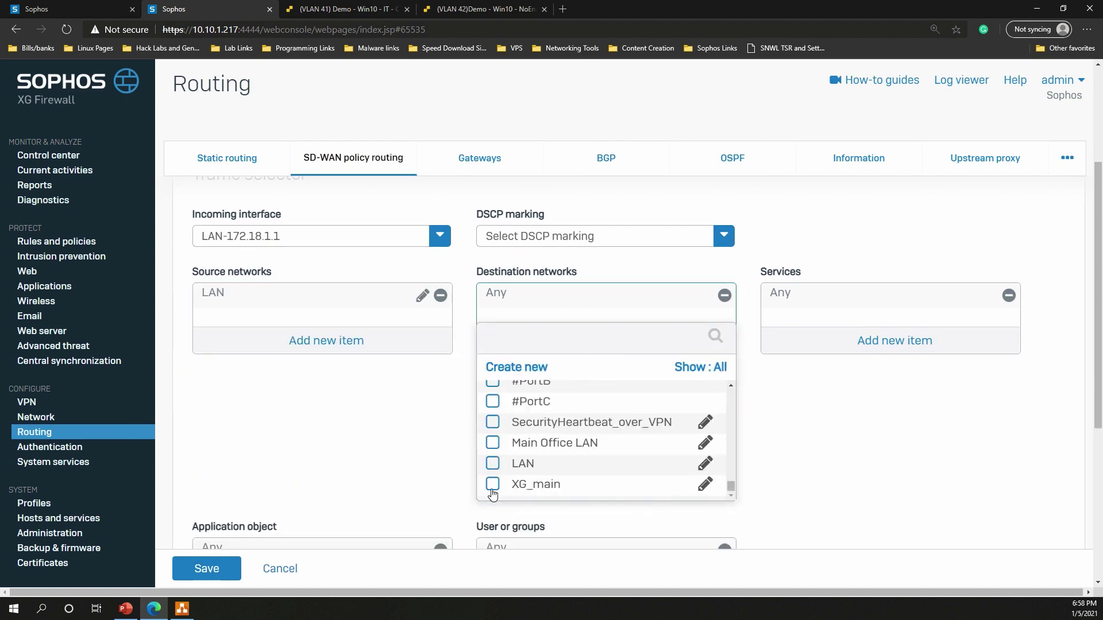
click(493, 488)
Select MPLS as the policy route's primary gateway.
scroll(411, 475, down, 3)
click(320, 436)
click(347, 397)
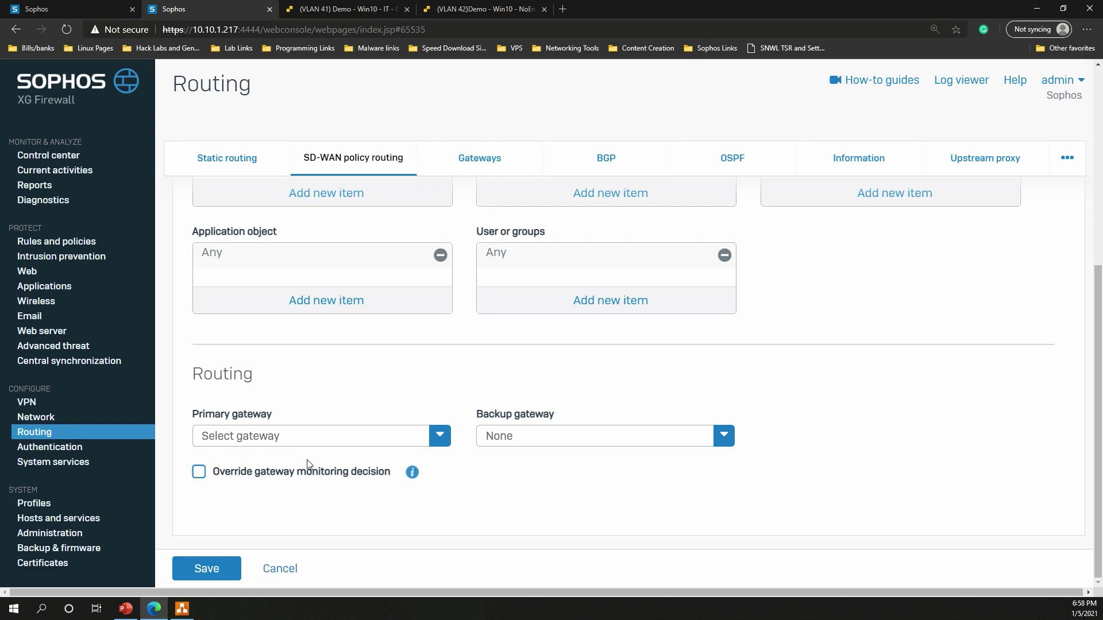
click(350, 443)
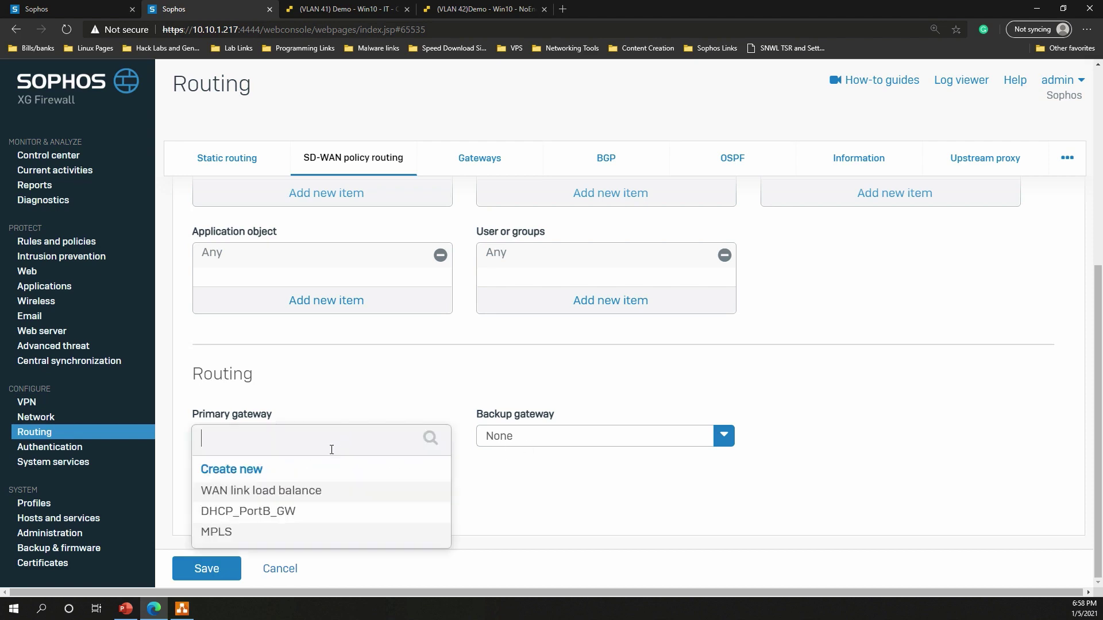
click(231, 534)
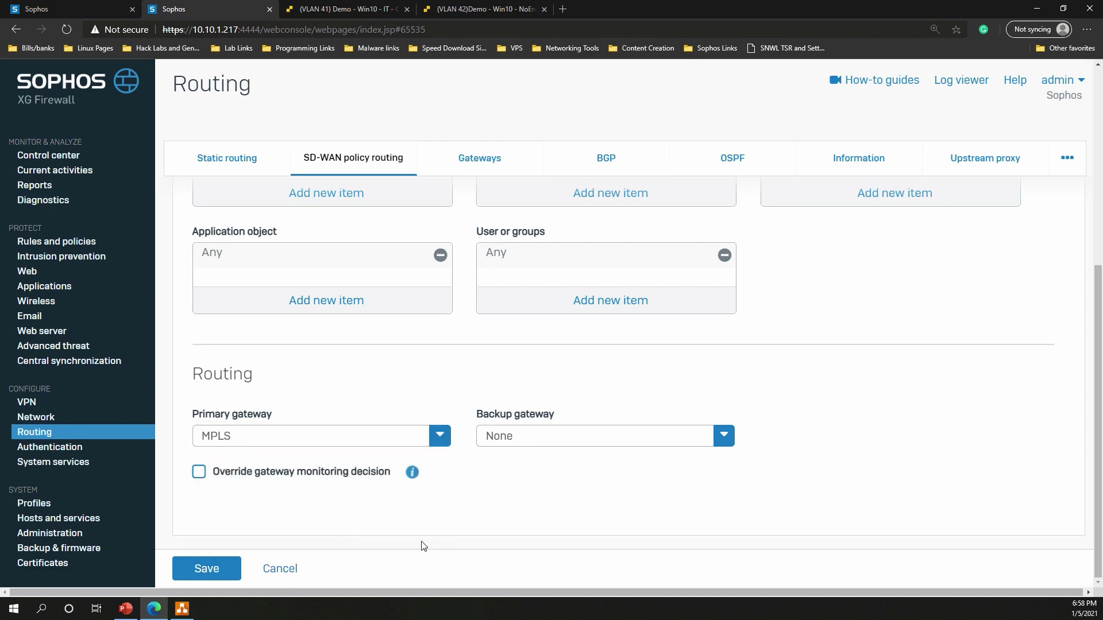
Start a new backup gateway host named To_Main_VPN with interface To_Main_Office-10.7.7.2 and gateway IP 10.7.7.1.
click(572, 439)
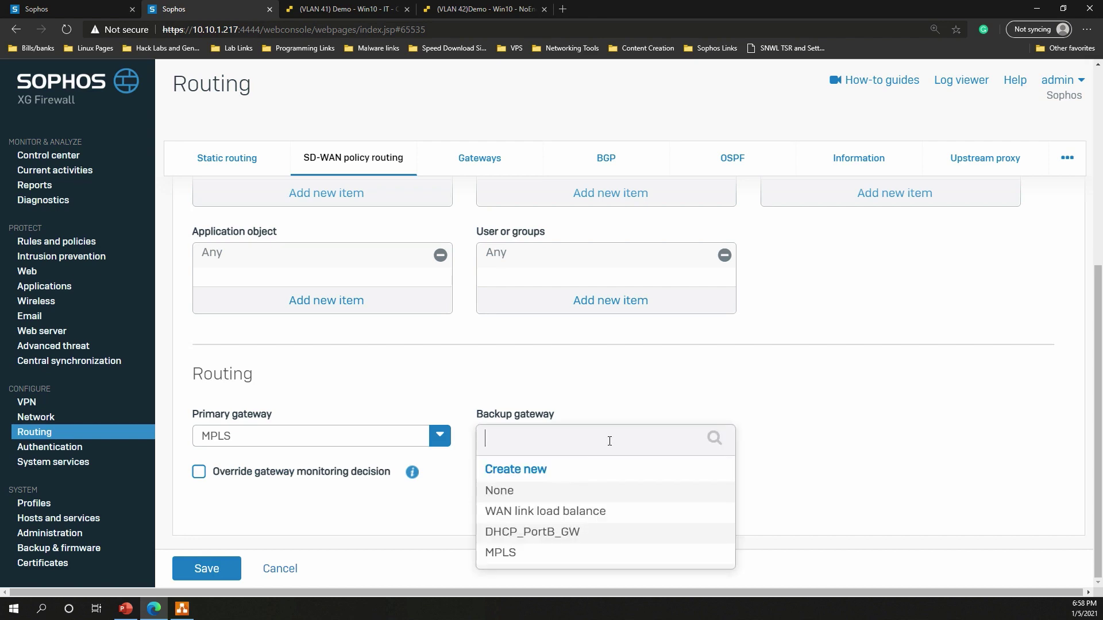
click(537, 471)
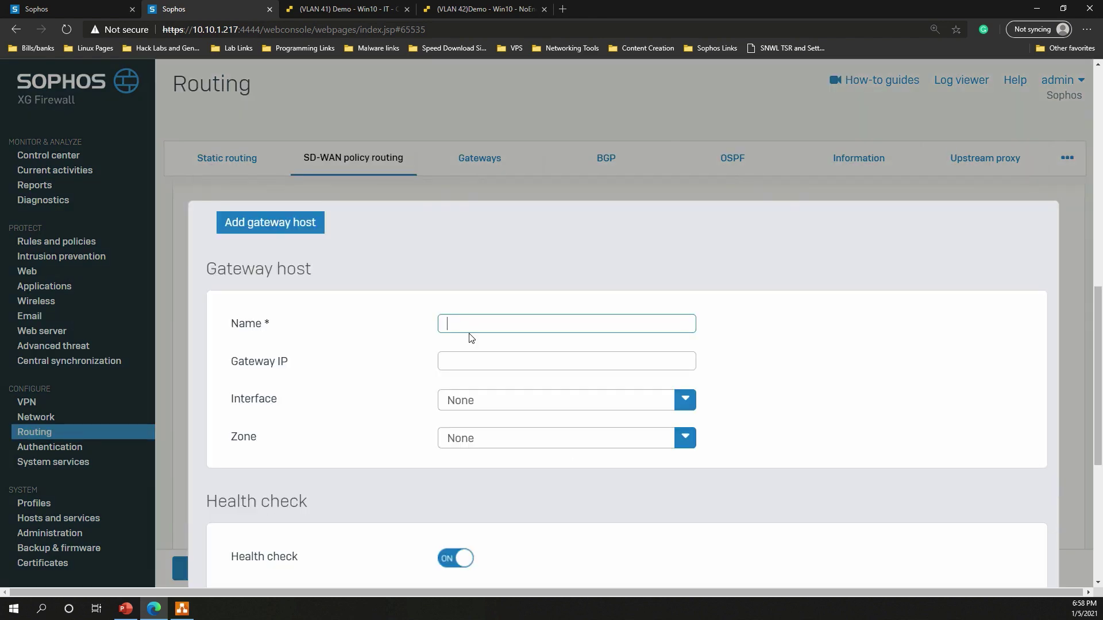
text(To Main_VPN)
click(482, 399)
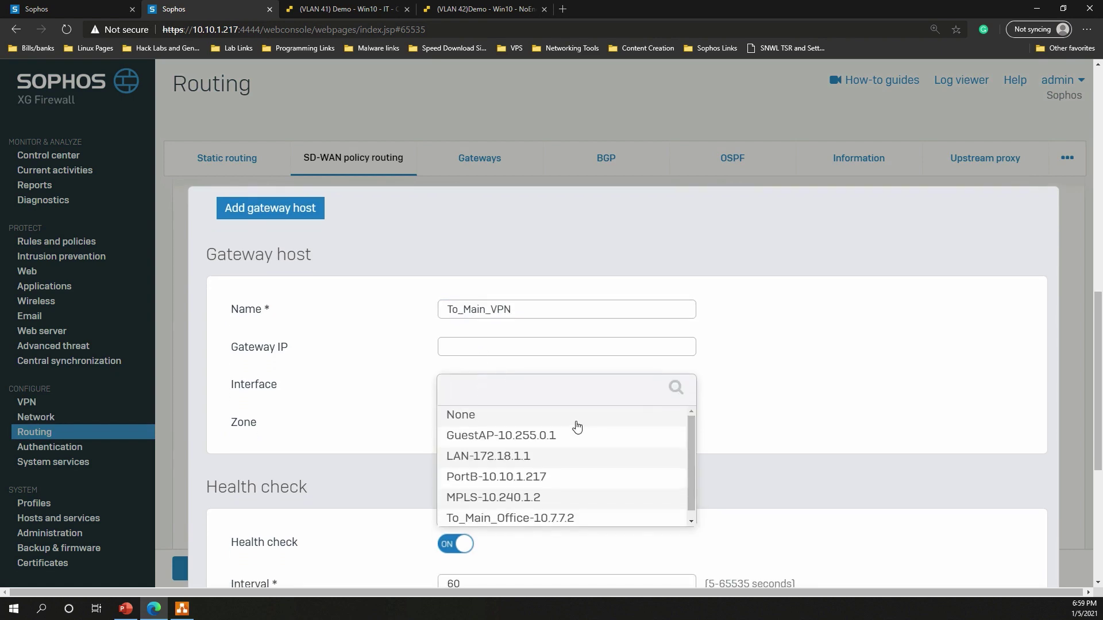
scroll(577, 427, down, 1)
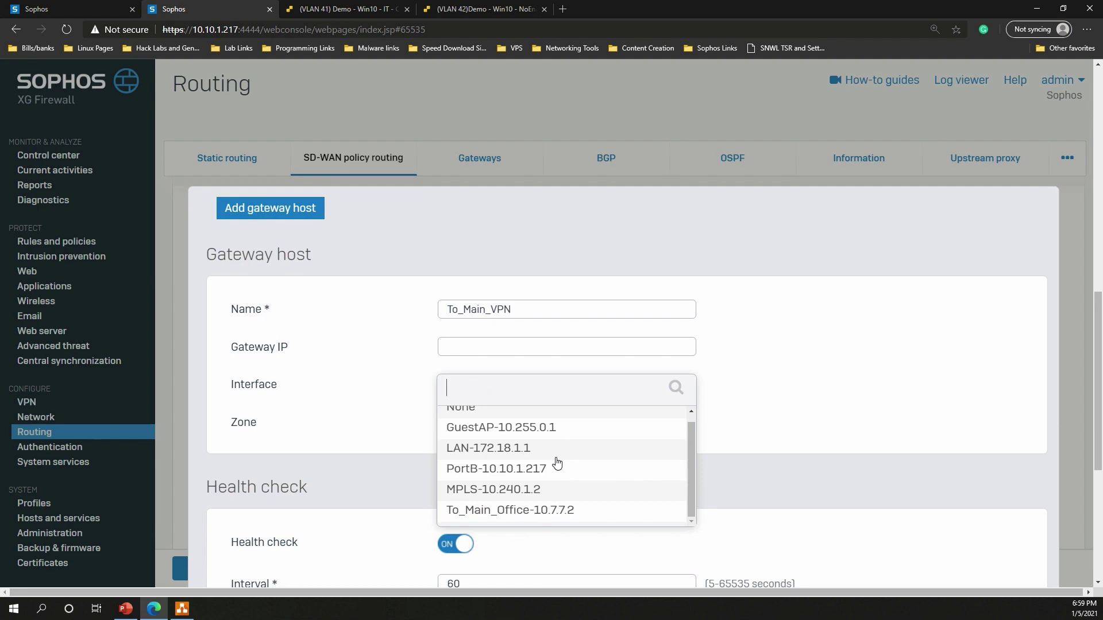
scroll(556, 462, down, 4)
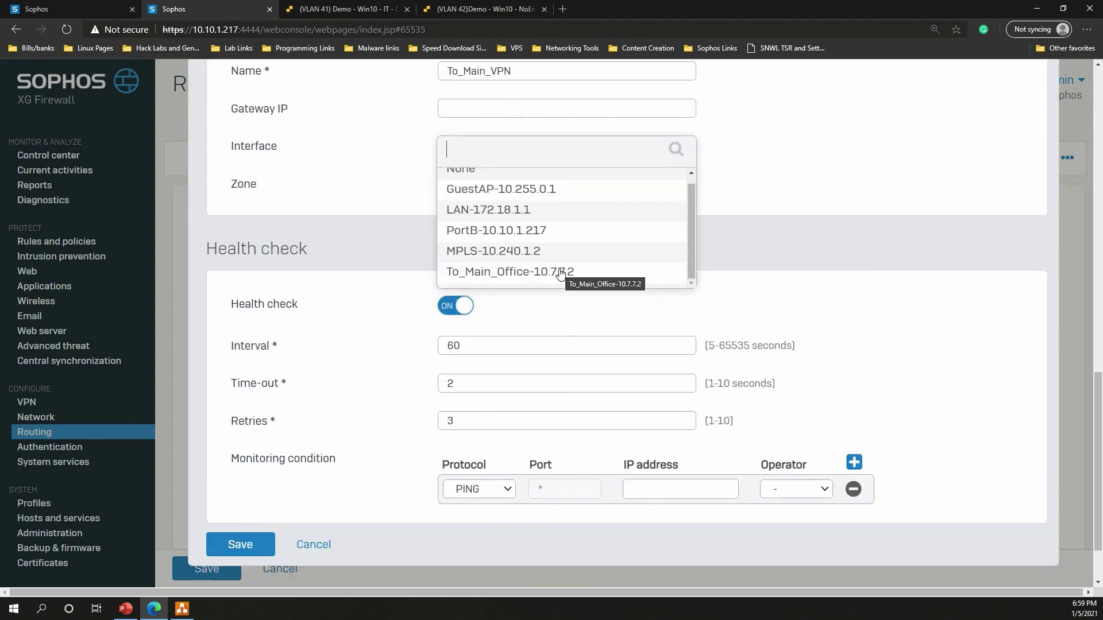
click(560, 274)
scroll(581, 320, up, 3)
click(493, 266)
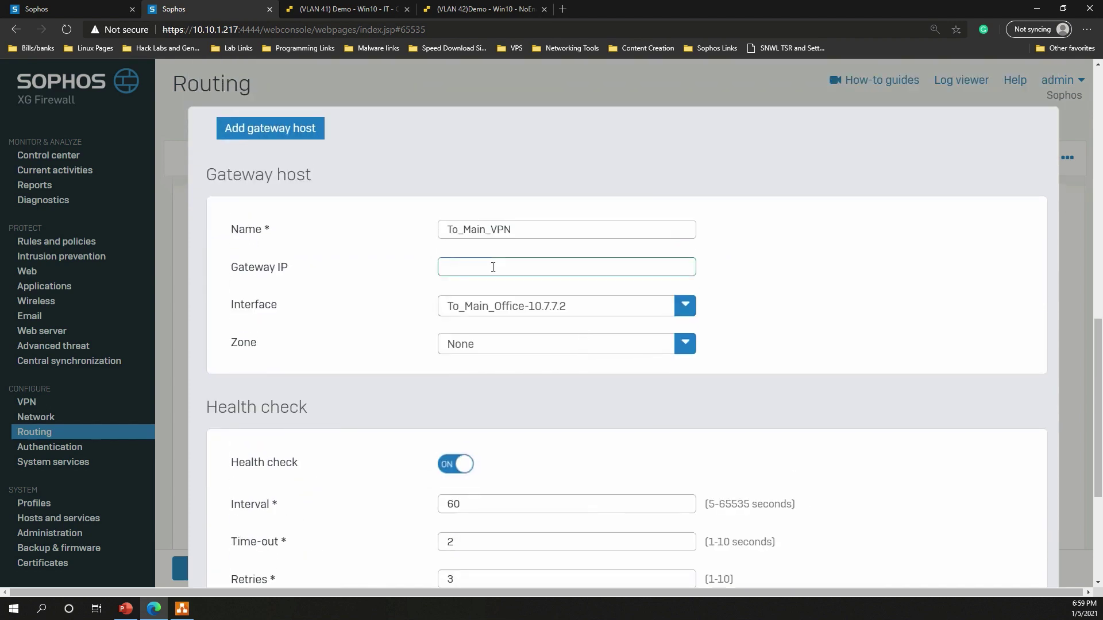
text(10.7.7.1)
Set the gateway host's health check interval to 5 seconds, and save both the gateway host and the policy route.
double_click(485, 504)
text(5)
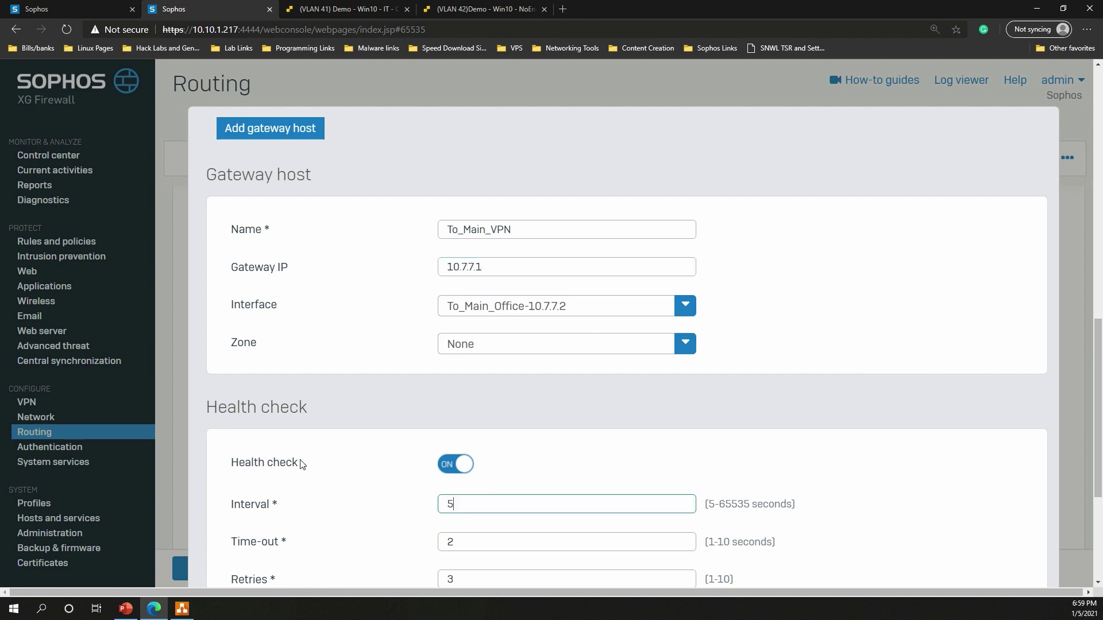
scroll(345, 433, down, 4)
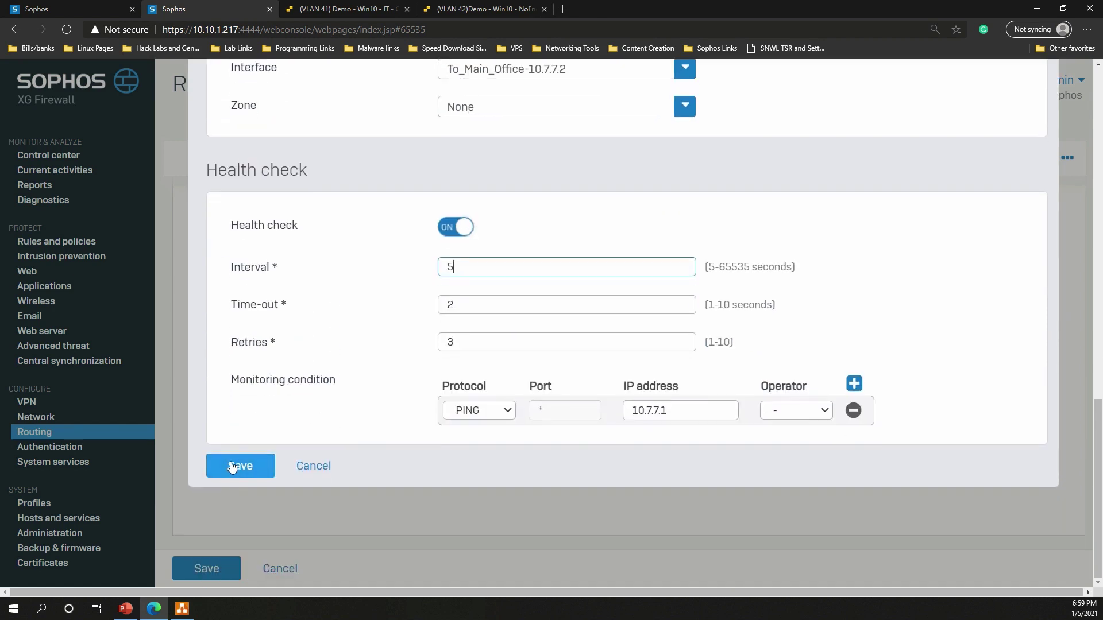
click(267, 464)
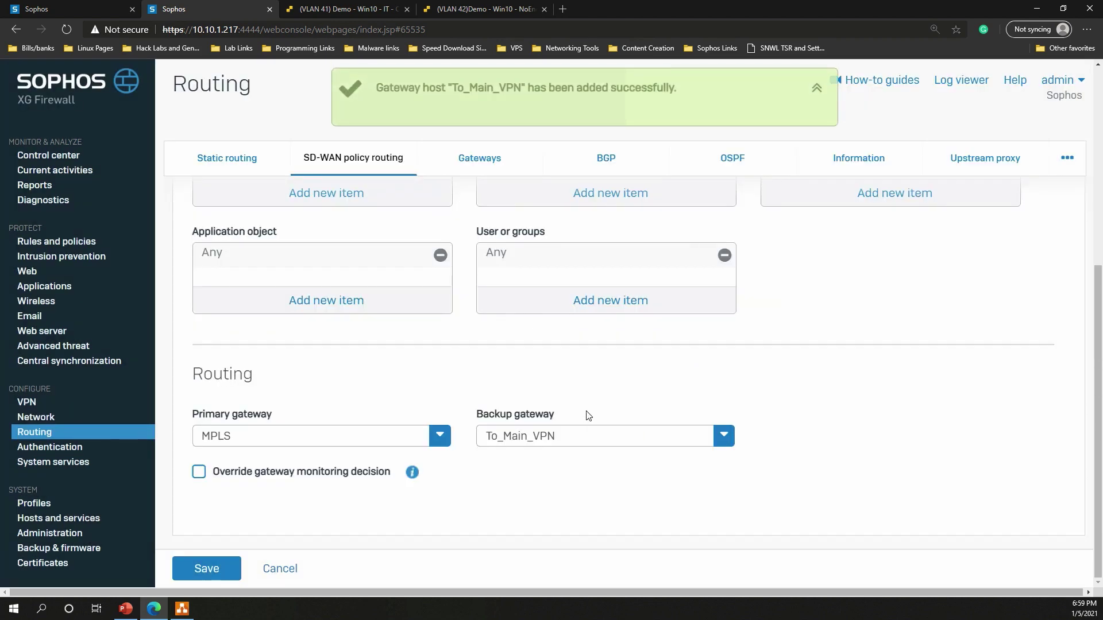
click(219, 569)
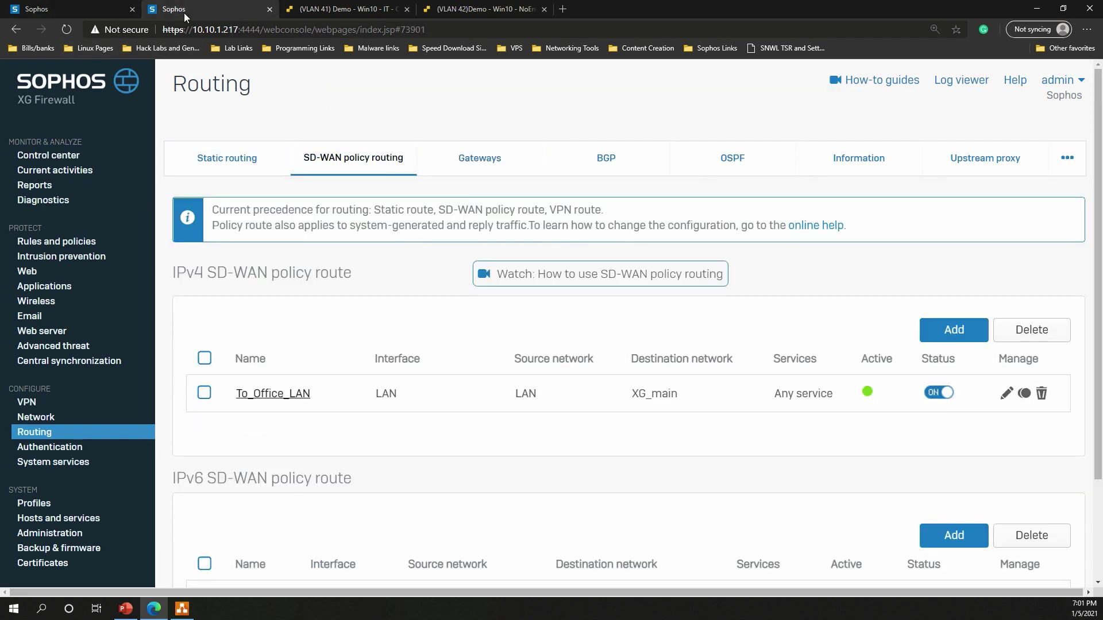
Check the To_Office_LAN route's primary and backup gateway status, and view the SD-WAN policy routes on the 10.10.1.253 firewall.
click(378, 159)
mouse_move(868, 399)
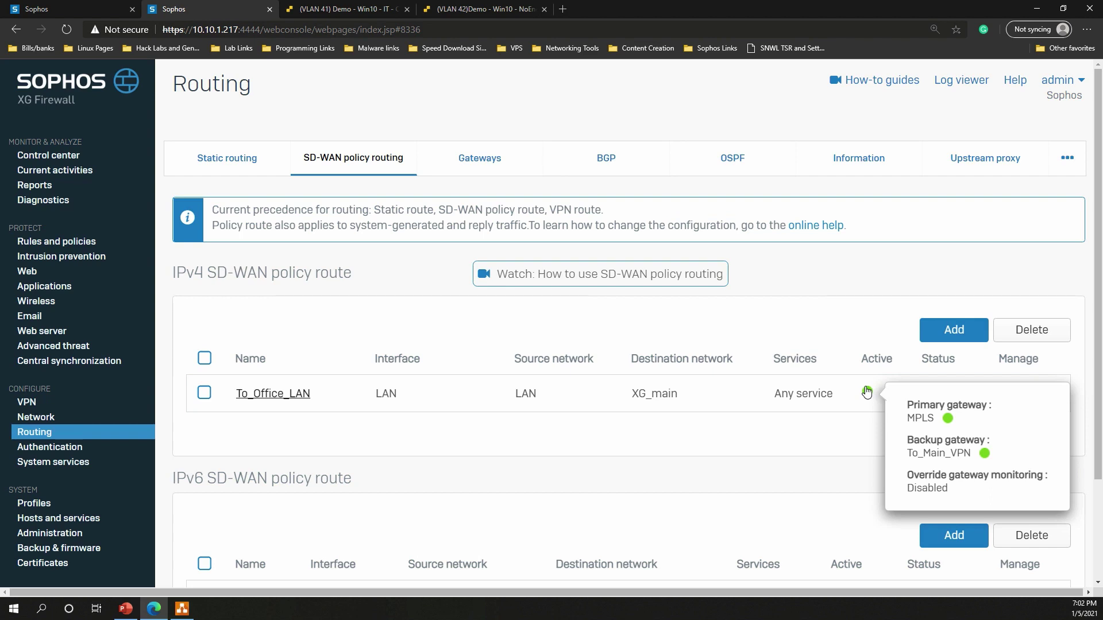
click(78, 12)
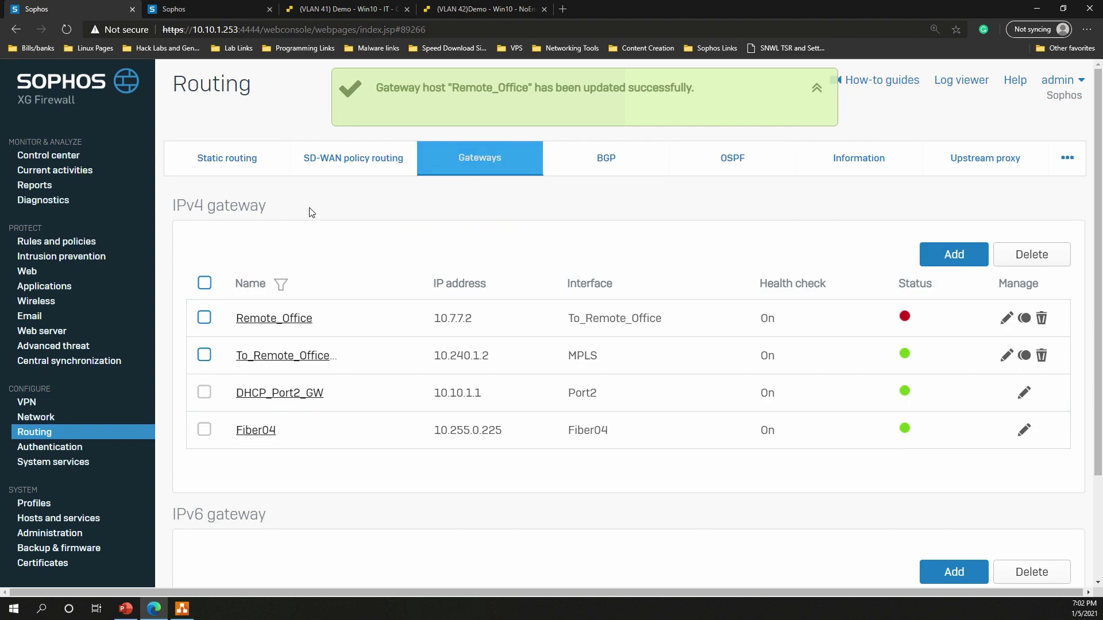
click(342, 171)
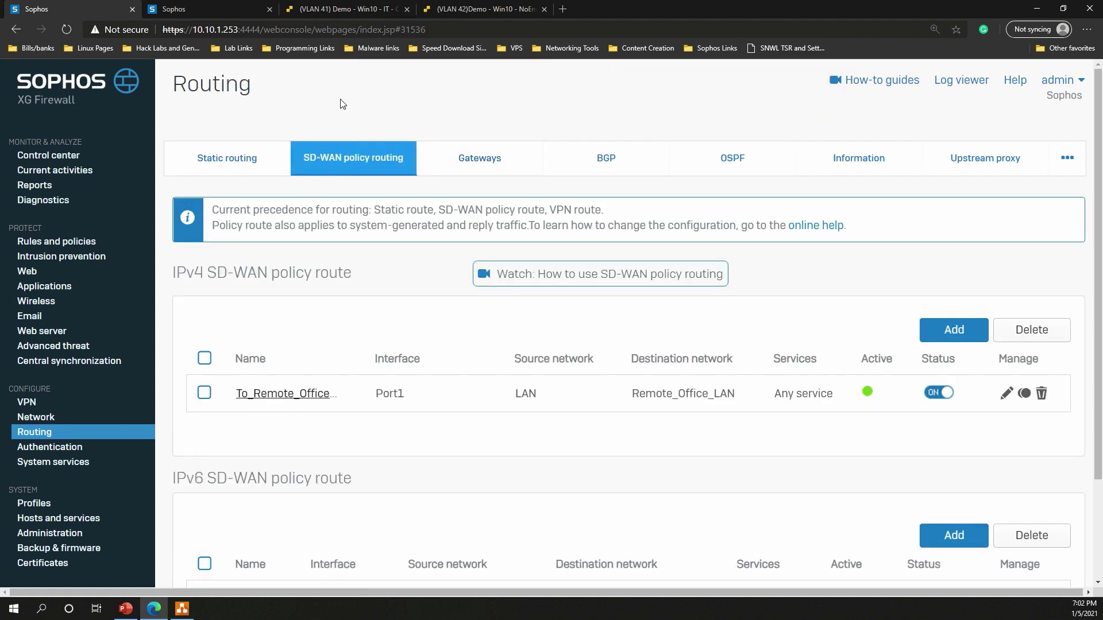
Switch to the VLAN 41 Windows 10 machine, display its IP configuration and ping 172.18.1.3 from the command prompt.
click(333, 12)
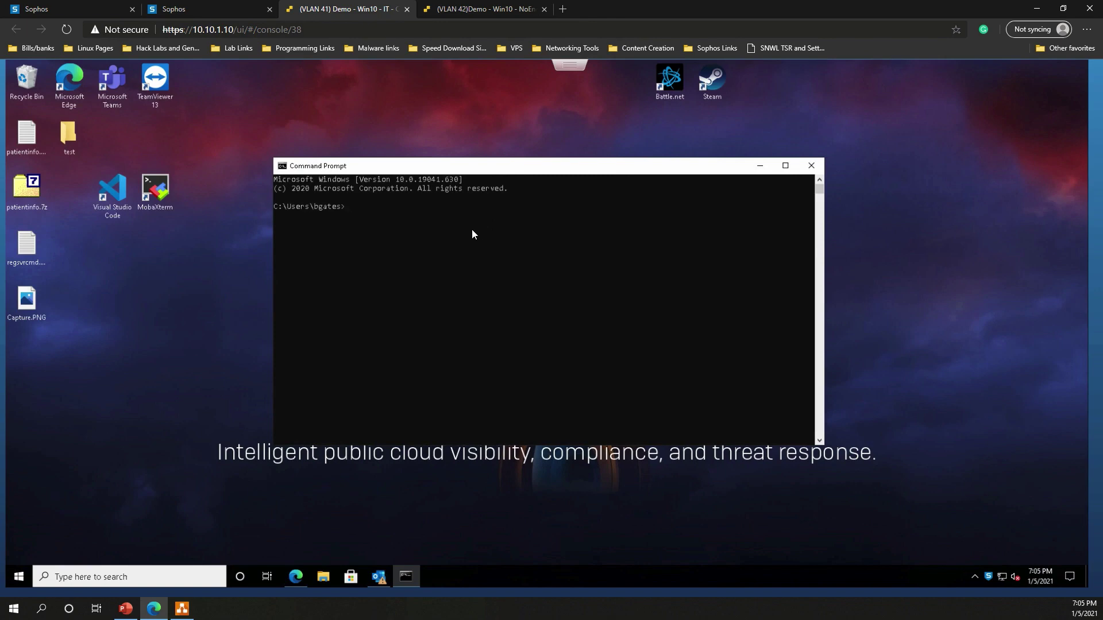
text(ipconfig)
key(Return)
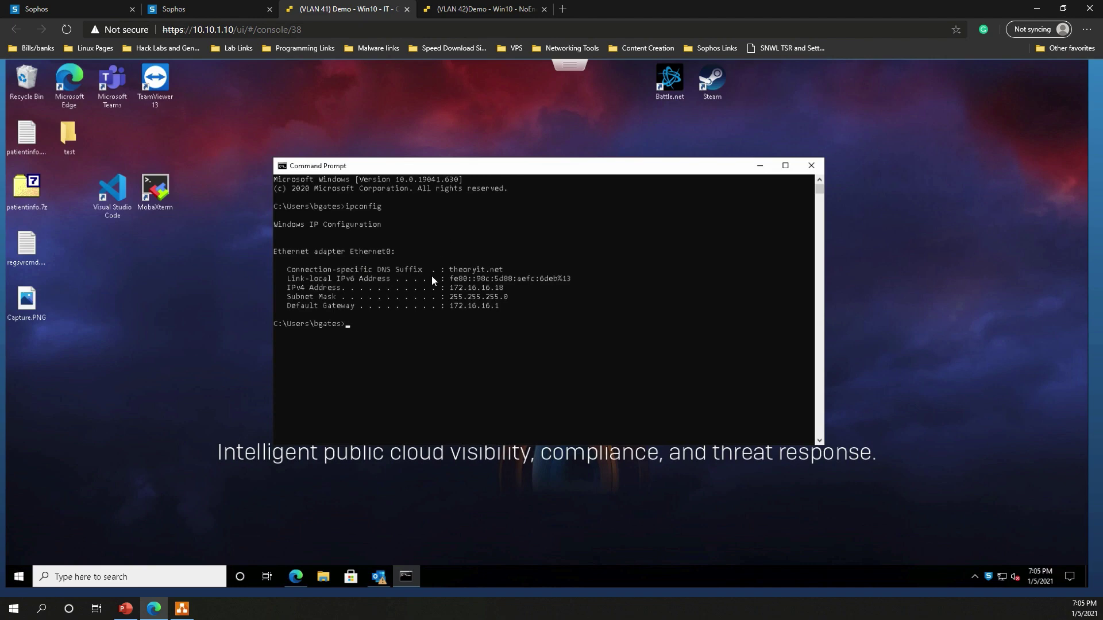
text(ping 172.18.1.3)
key(Return)
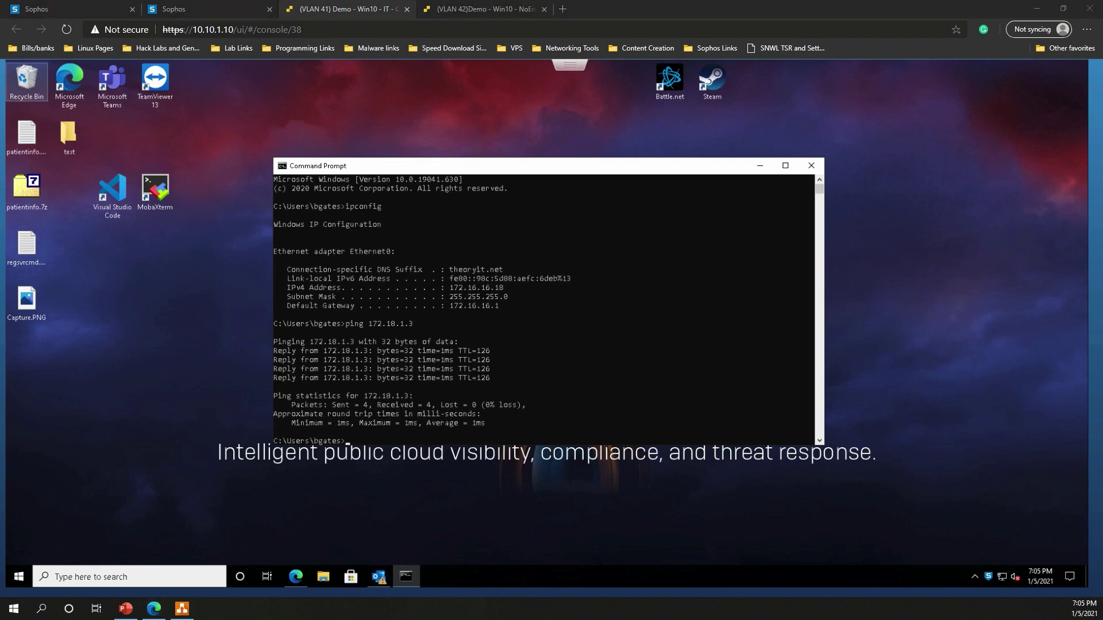
Check the interface status on the 10.10.1.217 firewall and the IPv4 gateway status on the 10.10.1.253 firewall.
click(200, 4)
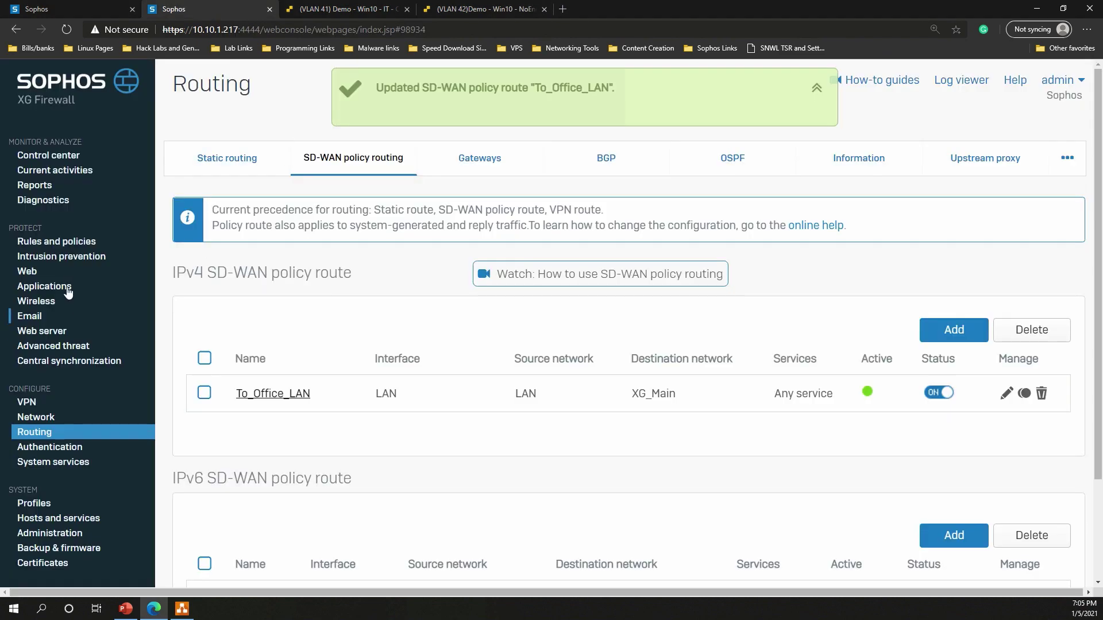
click(35, 418)
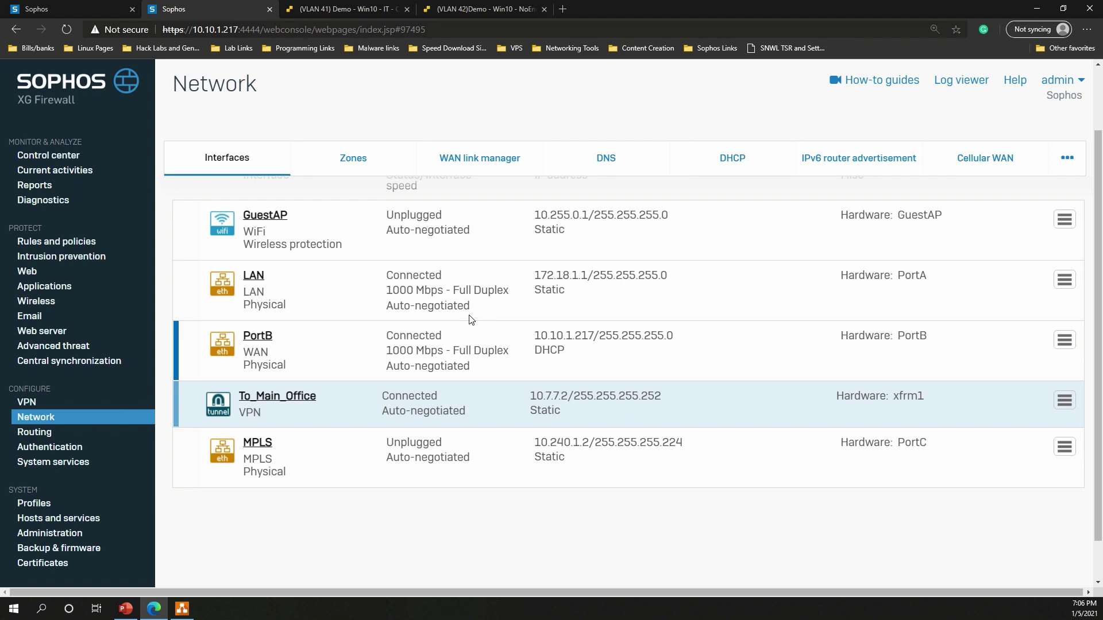
click(78, 14)
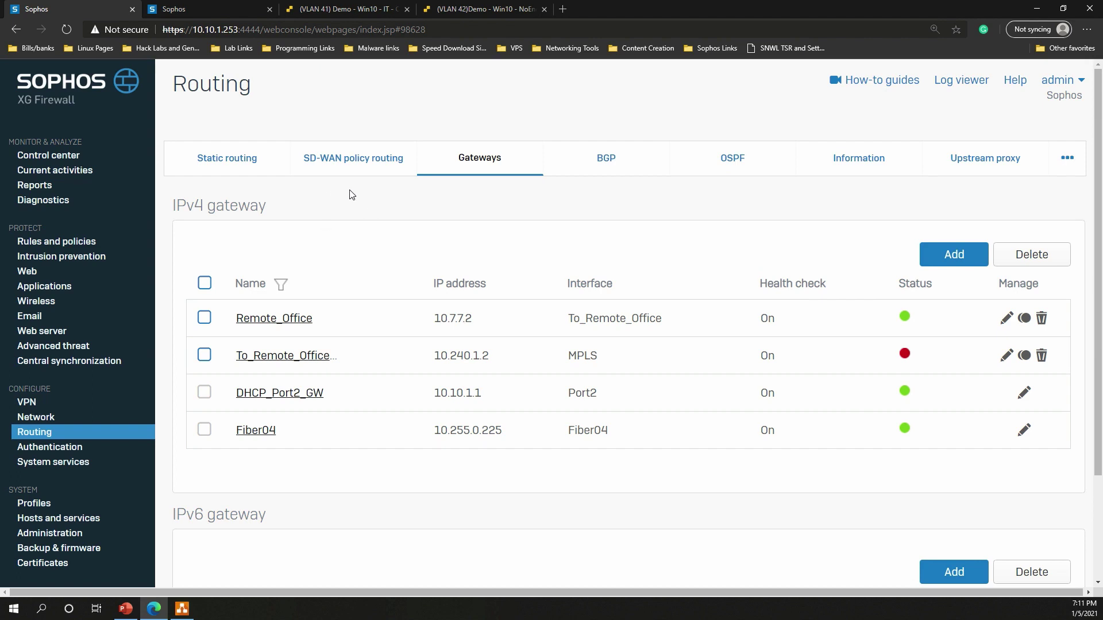
Switch to the VLAN 41 Windows 10 machine and repeat the ping to 172.18.1.3 from the command prompt.
click(353, 10)
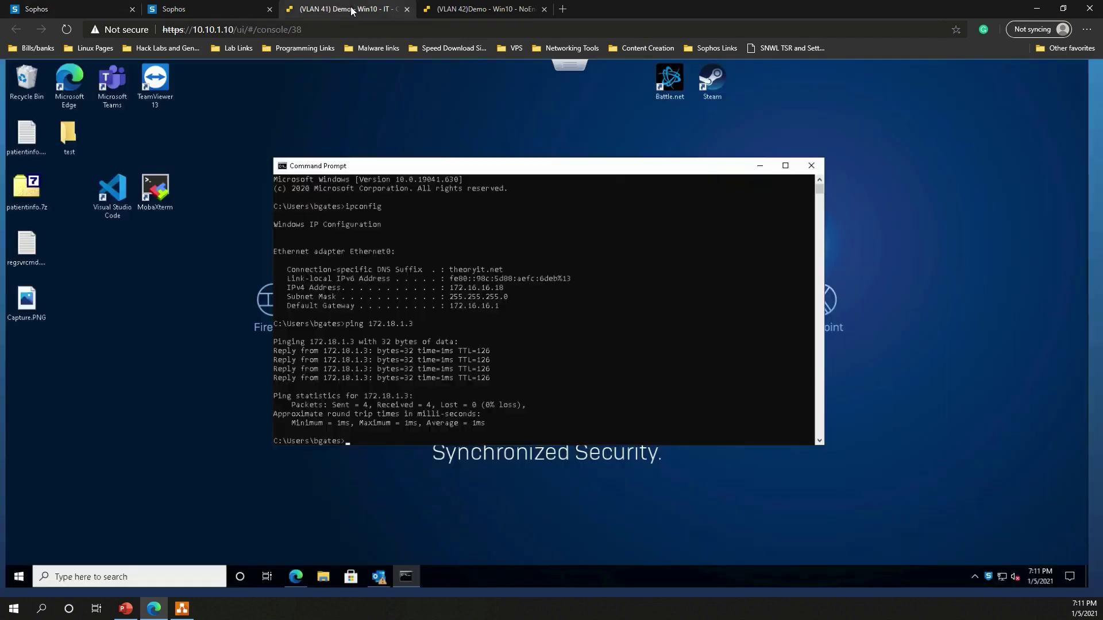
click(501, 377)
key(Escape)
key(Up)
key(Return)
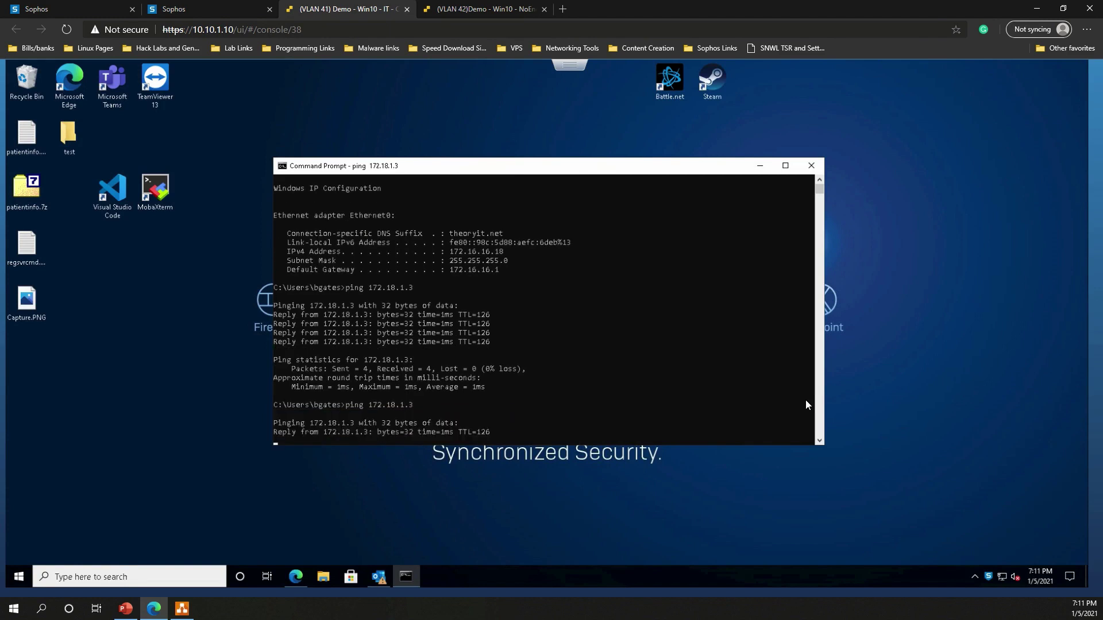
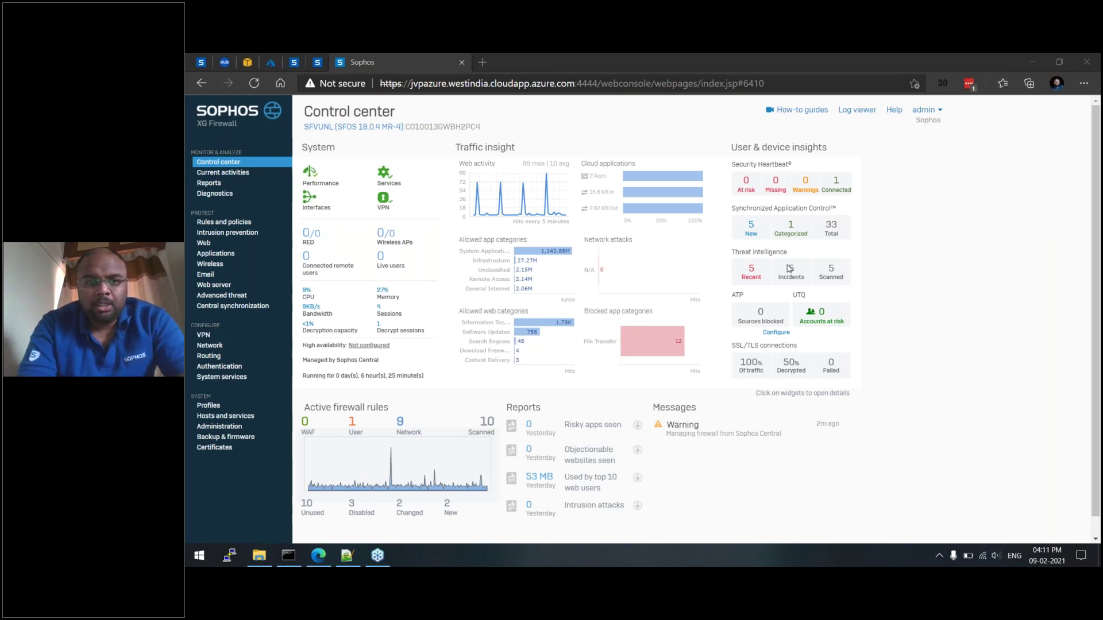
View the Azure firewall's IPv4 firewall rules, and open the To_AWS_XG IPsec connection to review its general, encryption and gateway settings.
click(209, 222)
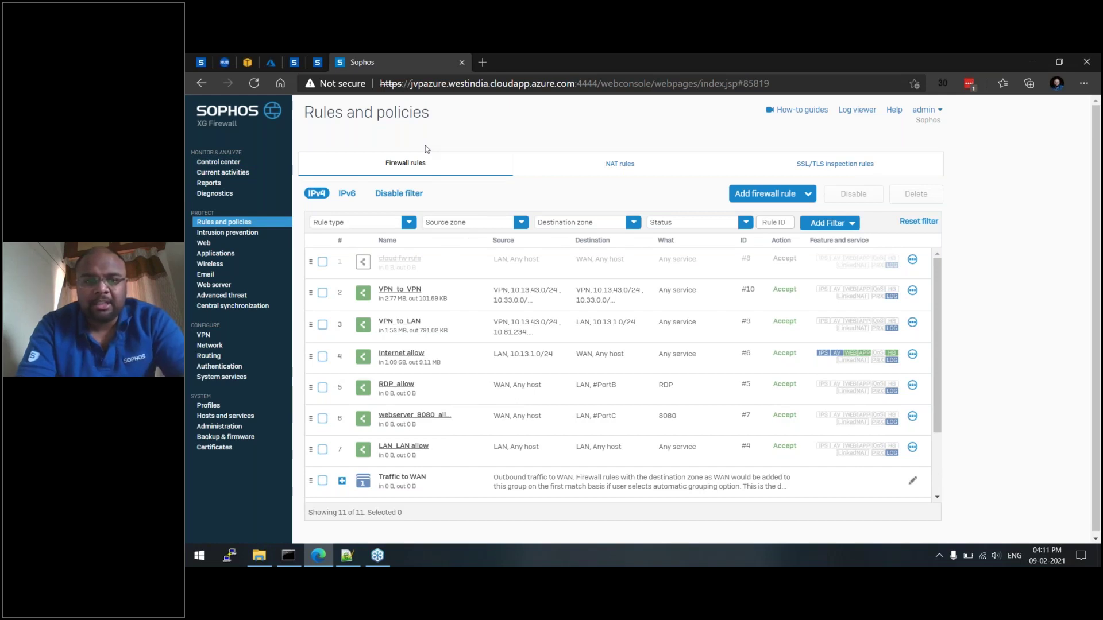
click(203, 335)
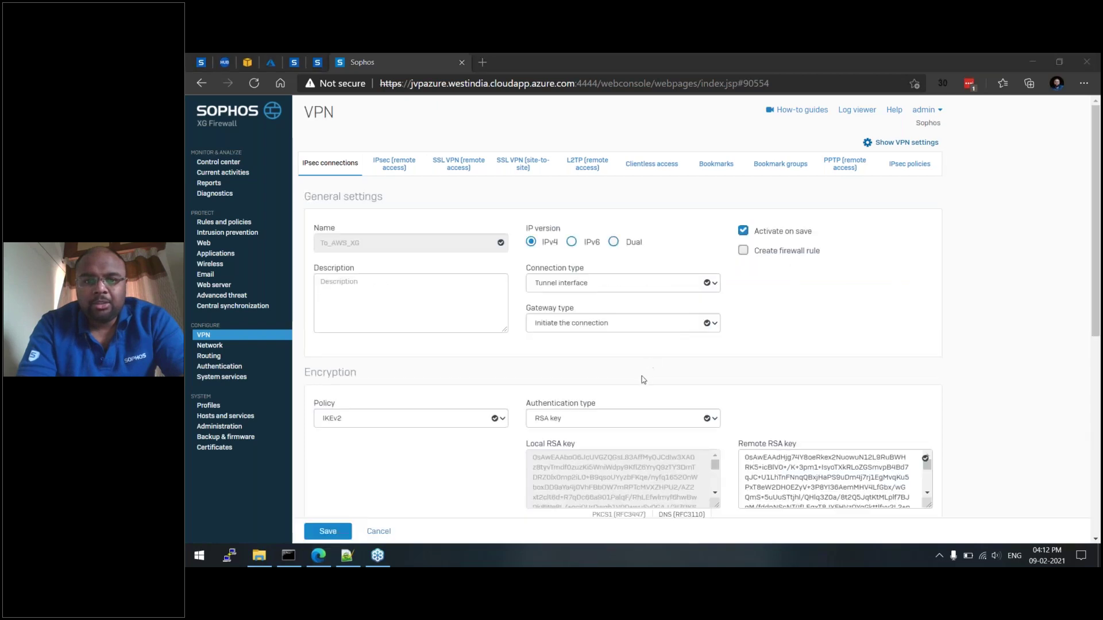
scroll(643, 380, down, 3)
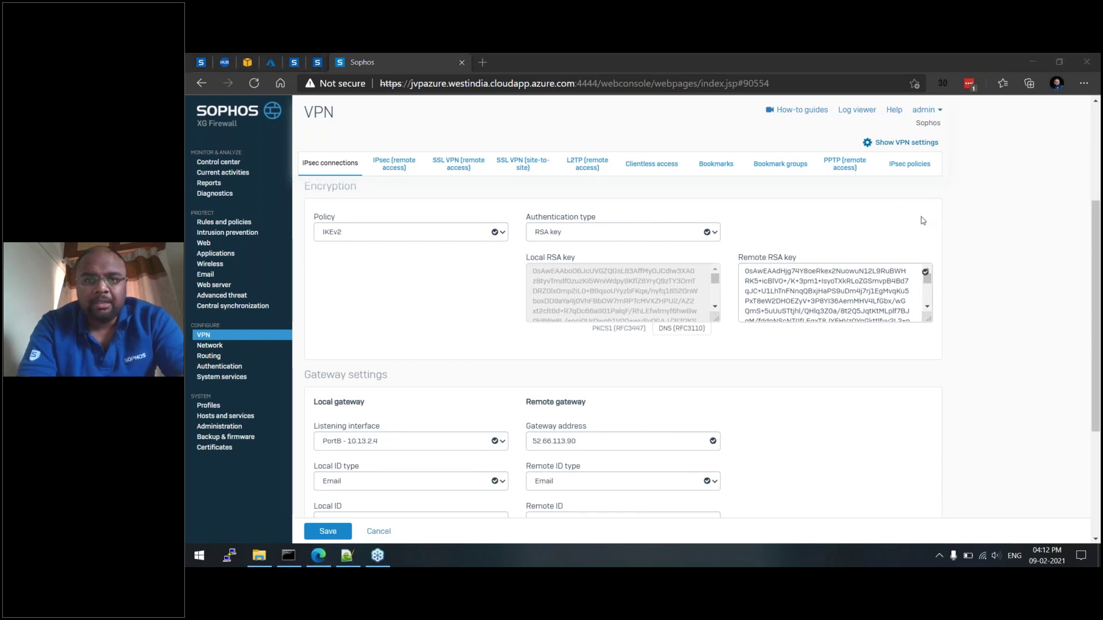
Examine the Preshared key, Digital certificate and RSA key authentication options of the To_AWS_XG connection, and return to the IPsec connections list without saving.
click(668, 233)
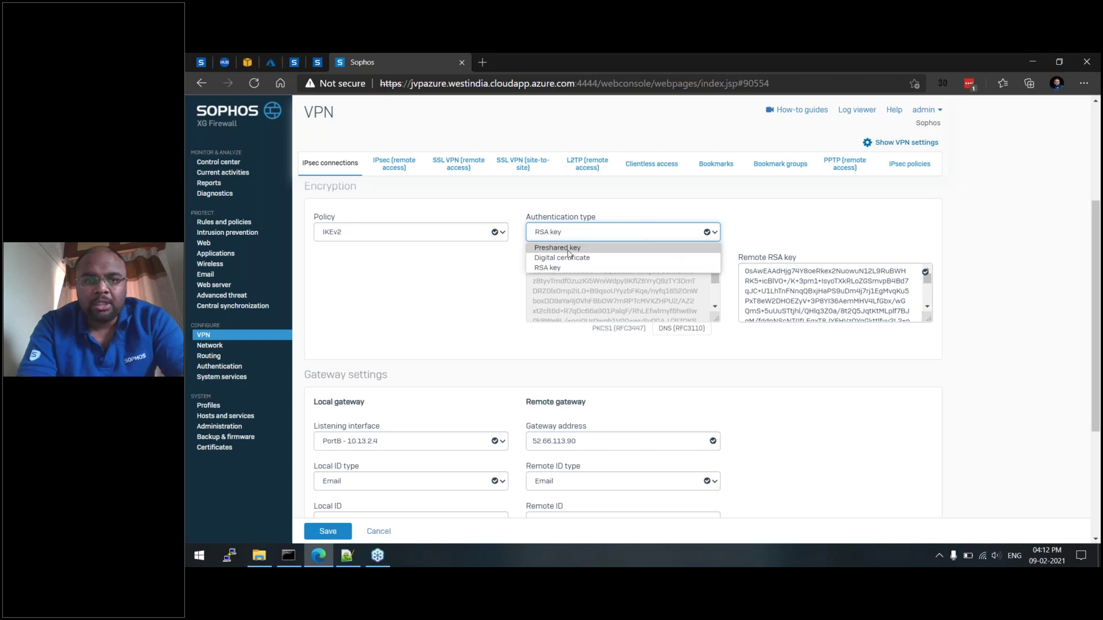
click(568, 250)
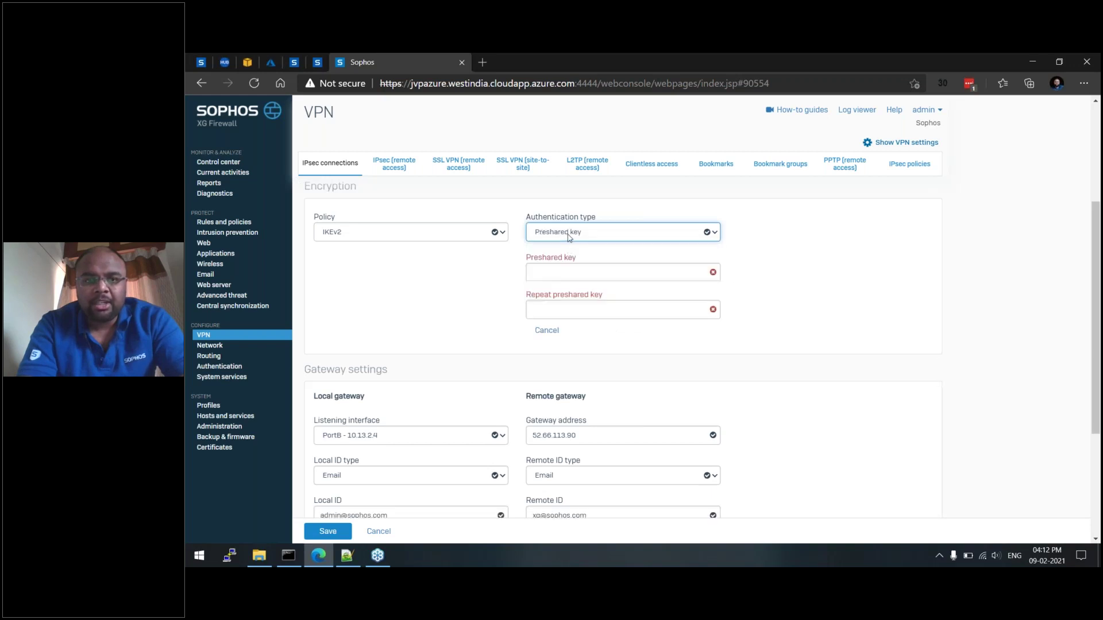
click(568, 234)
click(564, 259)
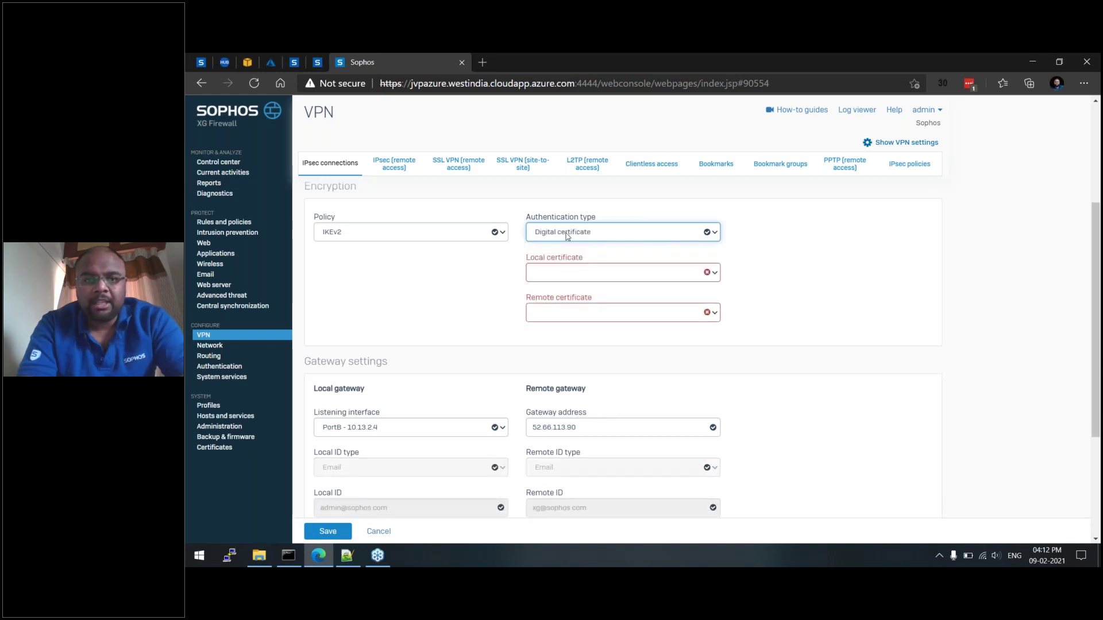
click(566, 234)
click(549, 267)
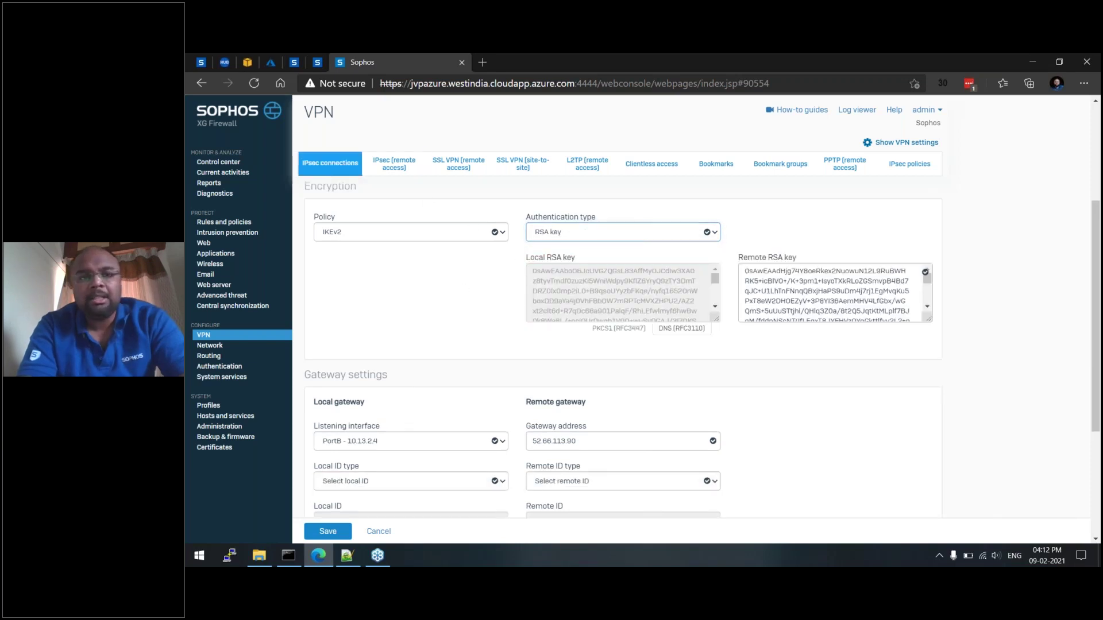
click(330, 163)
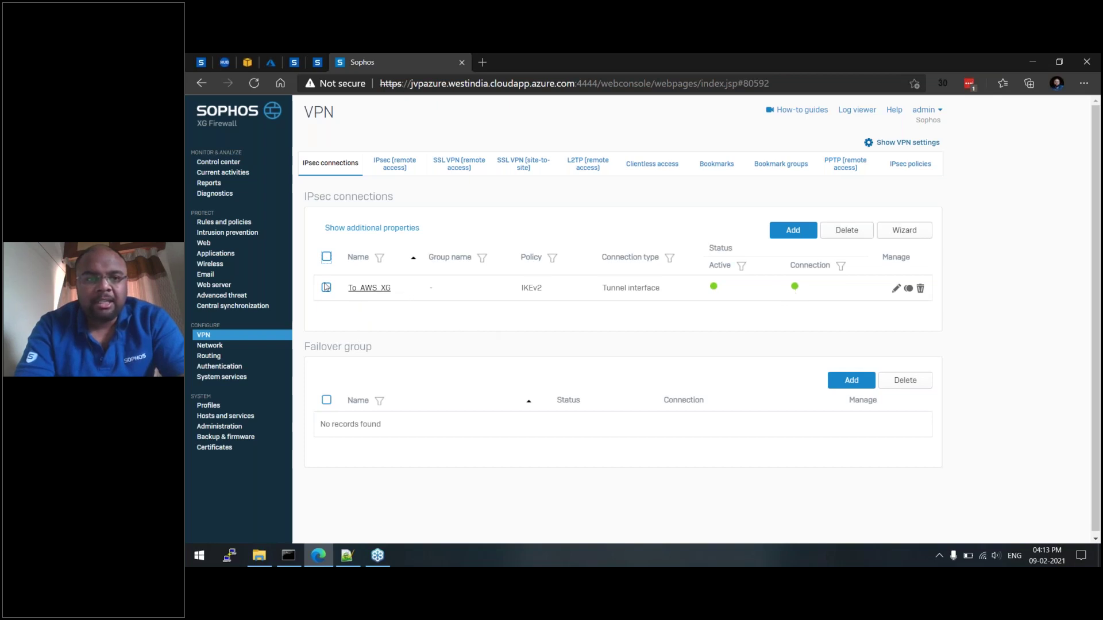
Review the network interfaces including xfrm2, and check the VPN_gw entry among the IPv4 gateways.
click(219, 346)
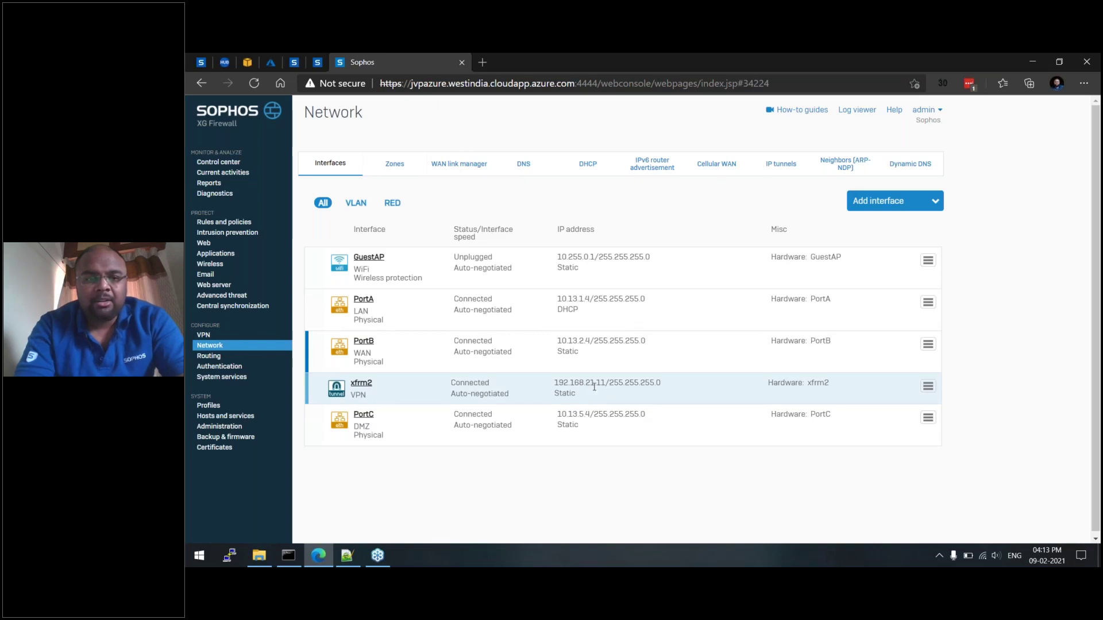
click(210, 355)
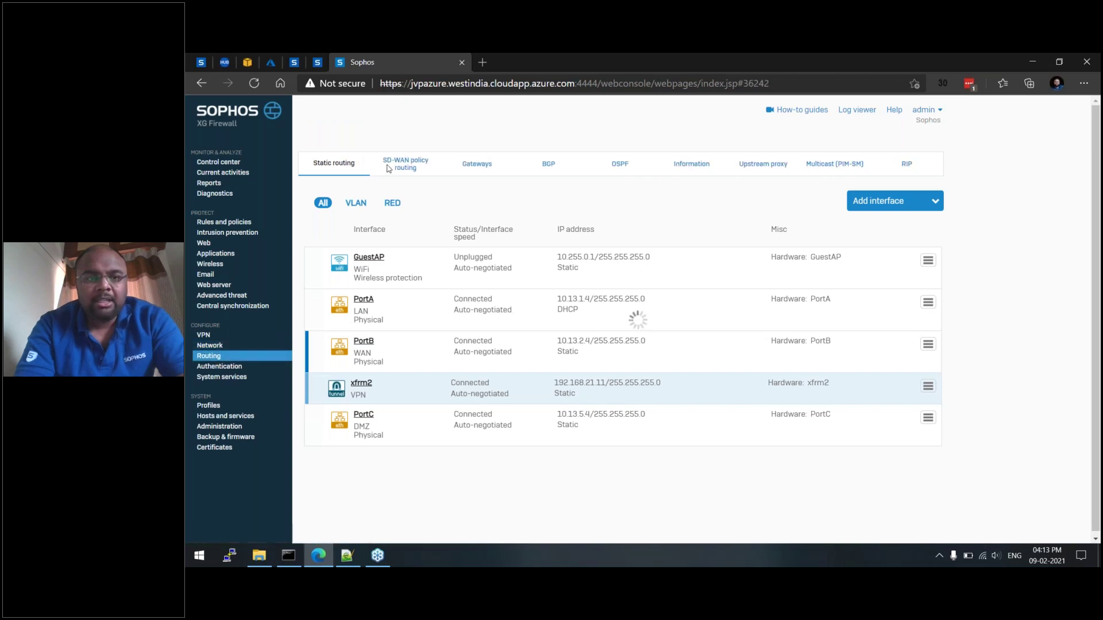
click(483, 167)
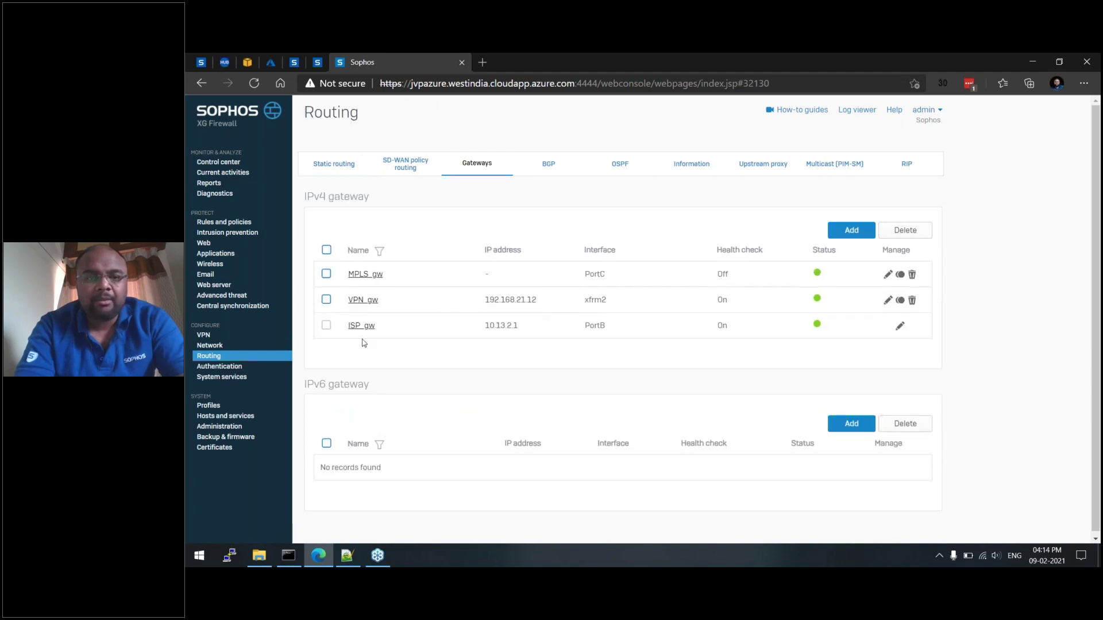
drag(380, 300, 338, 301)
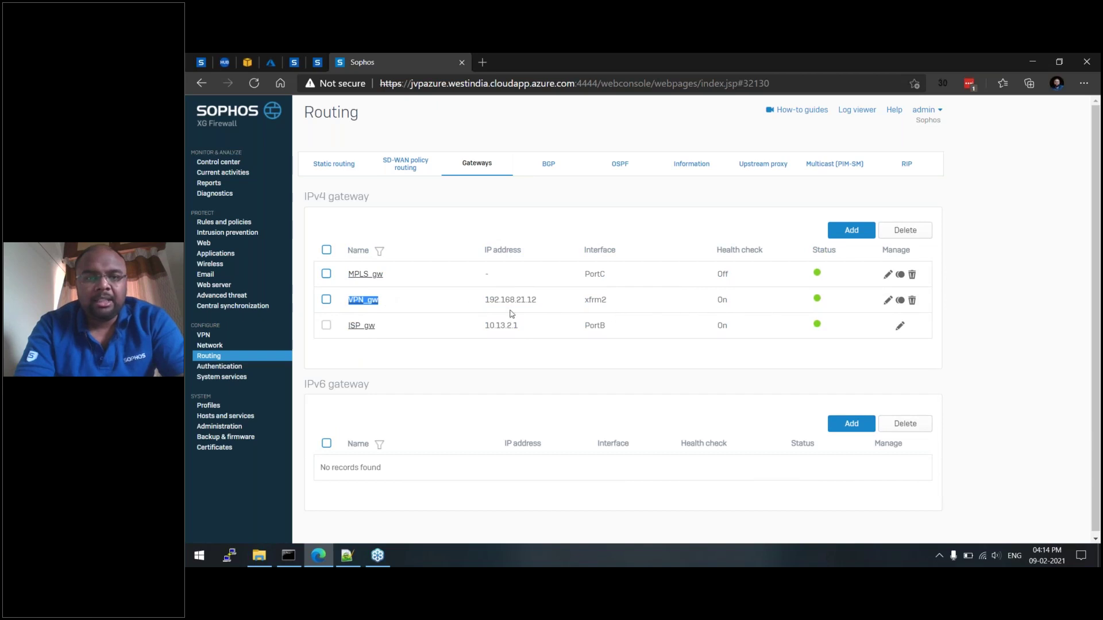
Examine the to_AWS_resources SD-WAN policy route's traffic selector, primary gateway and backup gateway choices, and close it without saving.
click(406, 165)
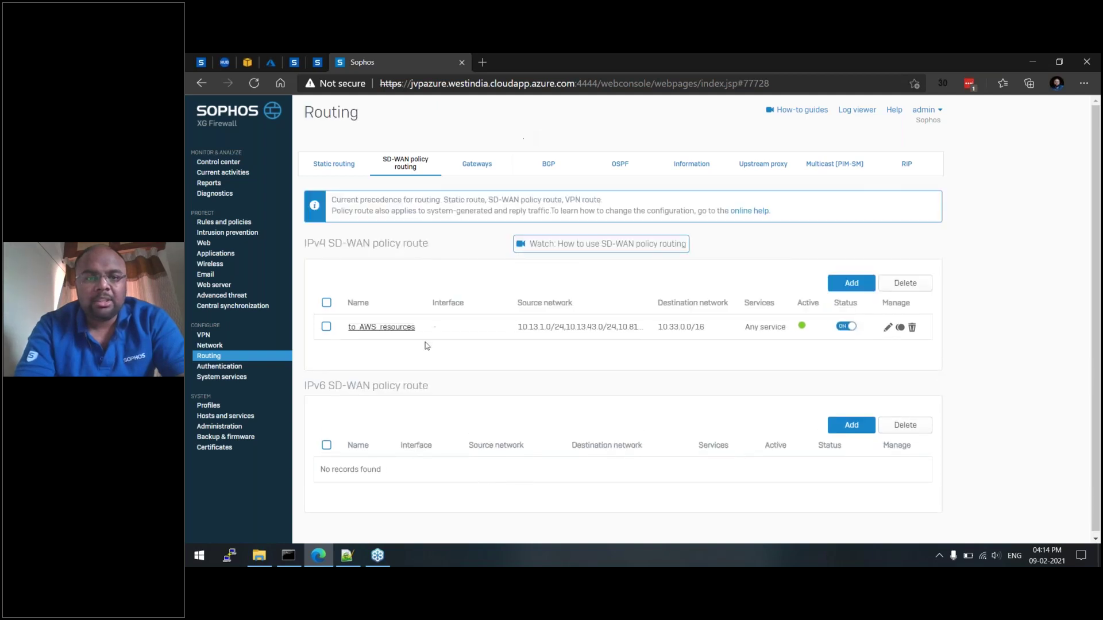
click(396, 327)
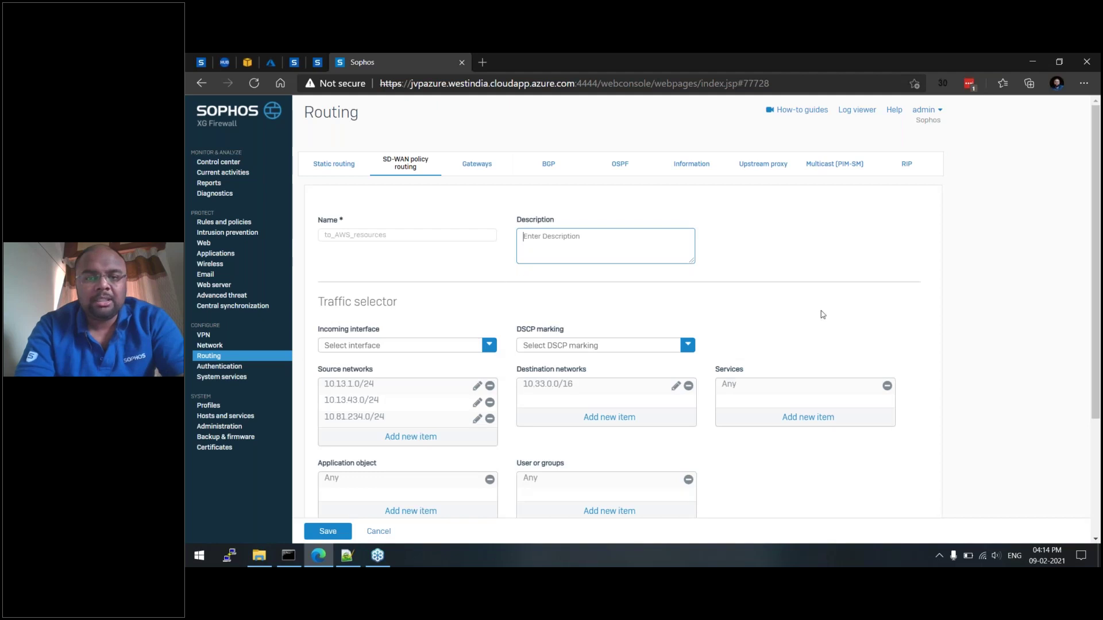
scroll(822, 315, down, 1)
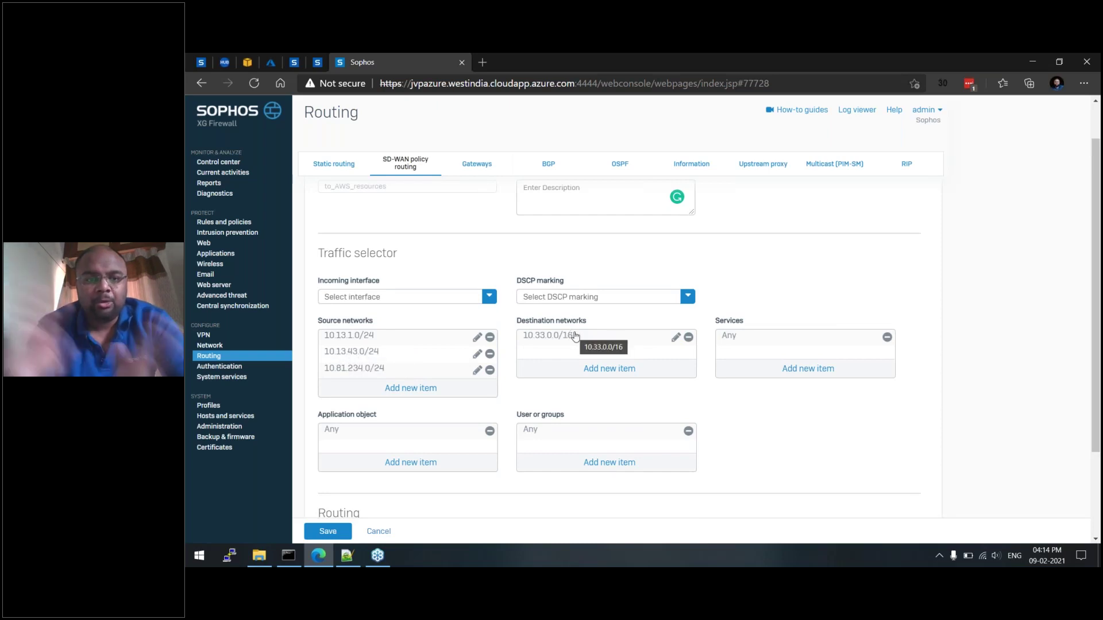
scroll(902, 415, down, 2)
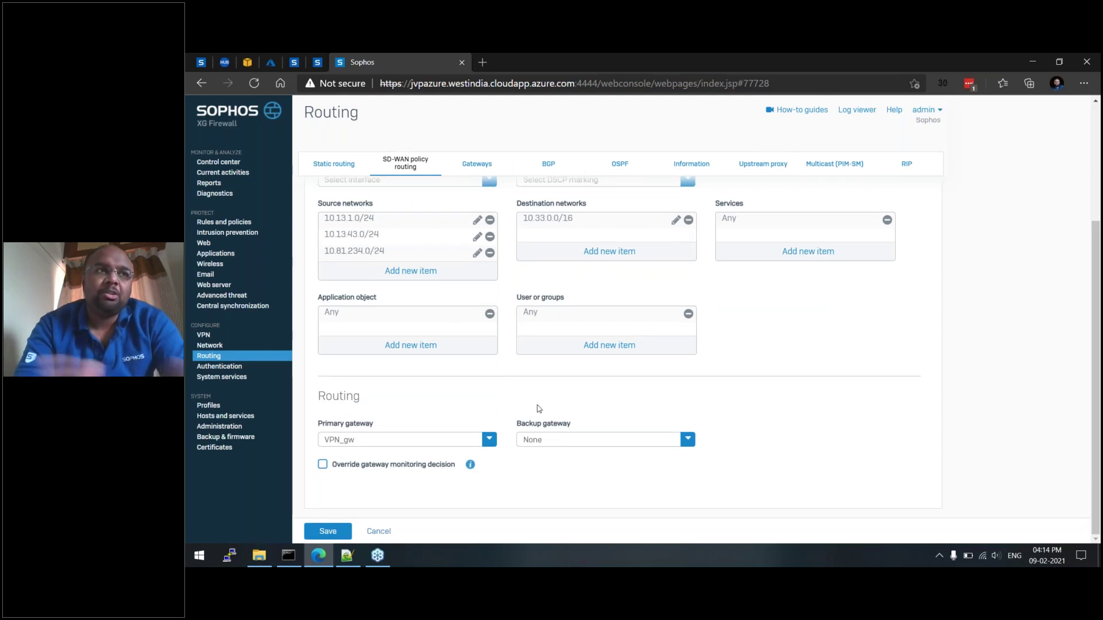
click(563, 440)
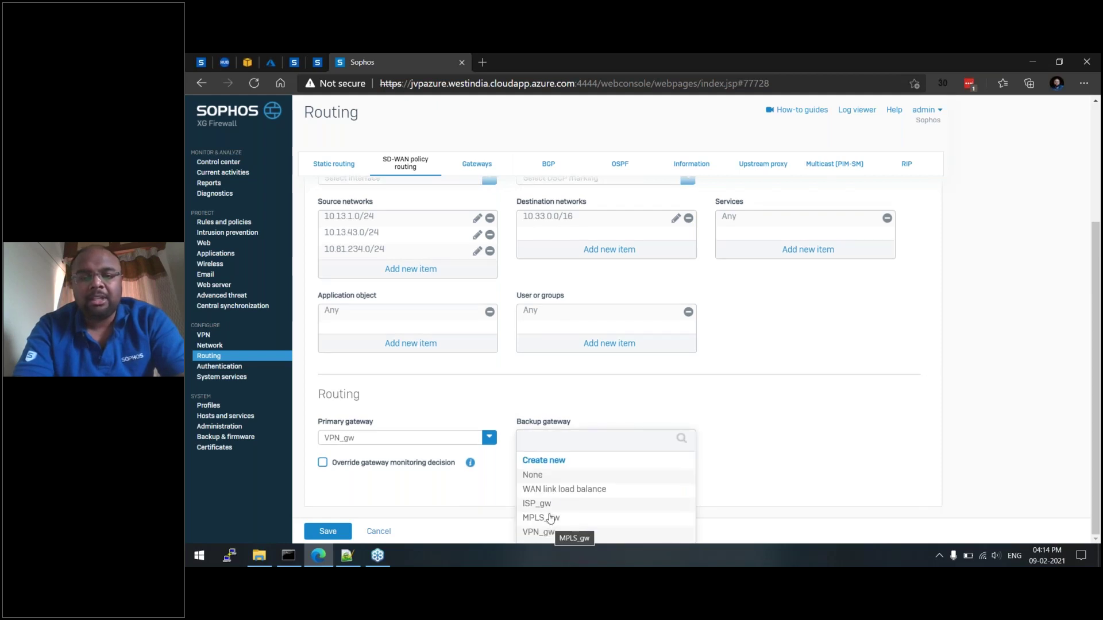
click(374, 520)
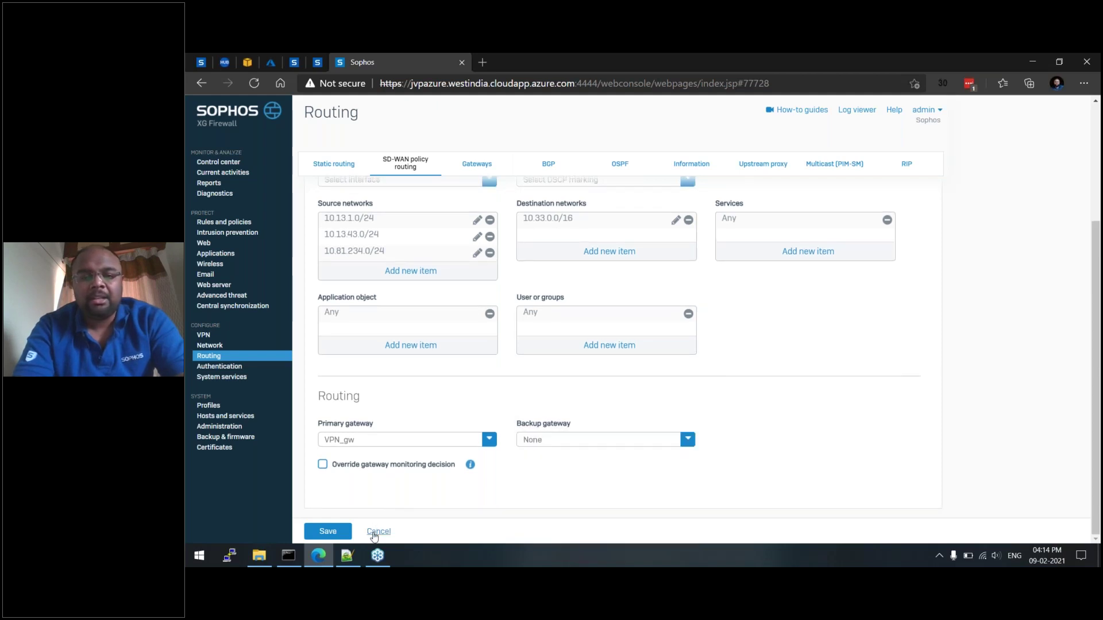
click(374, 534)
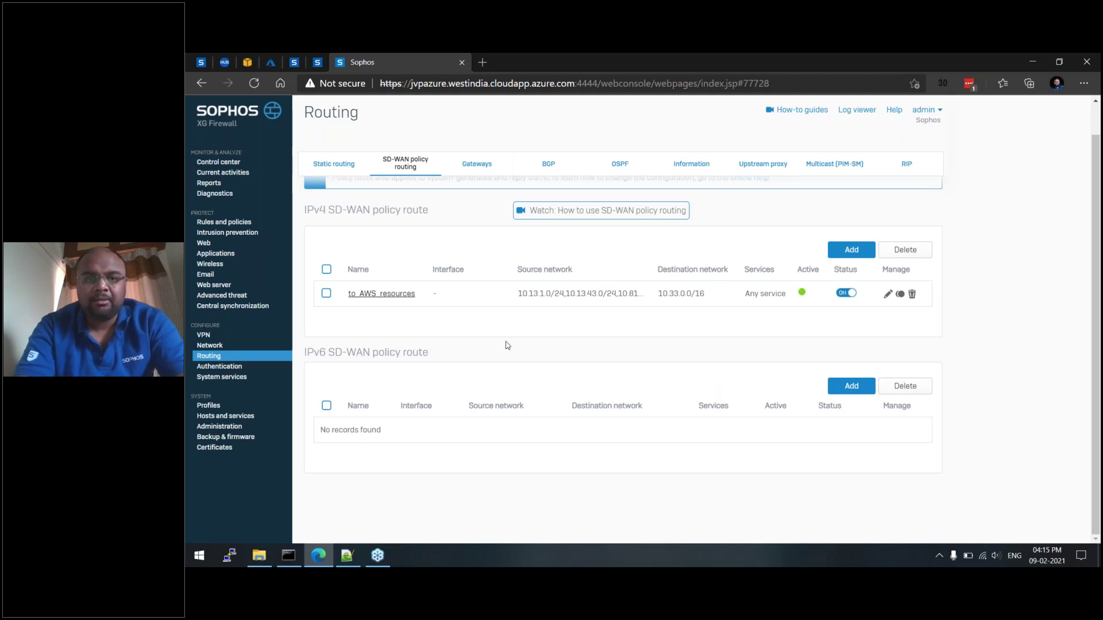
scroll(508, 345, up, 2)
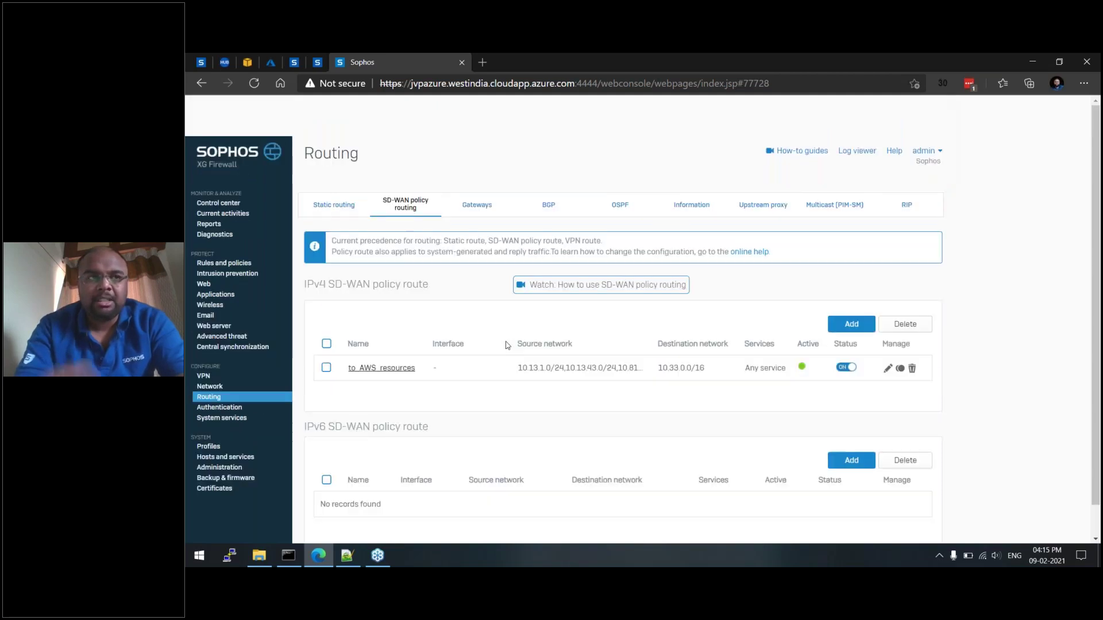
scroll(508, 345, down, 1)
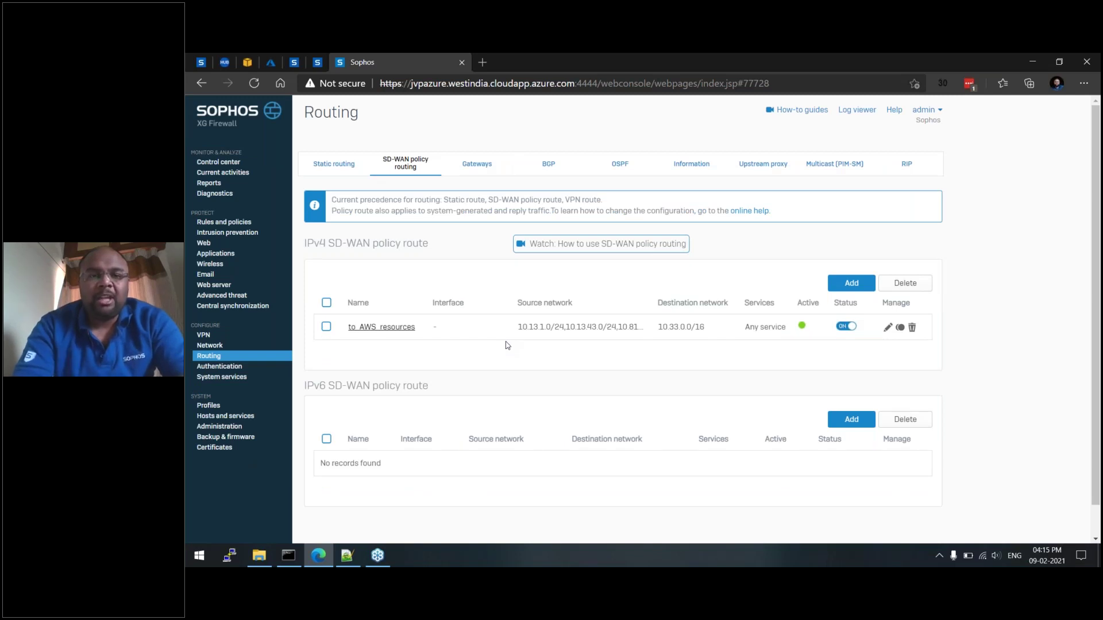
Open the VPN_to_LAN firewall rule and review its source and destination zones and networks.
click(213, 224)
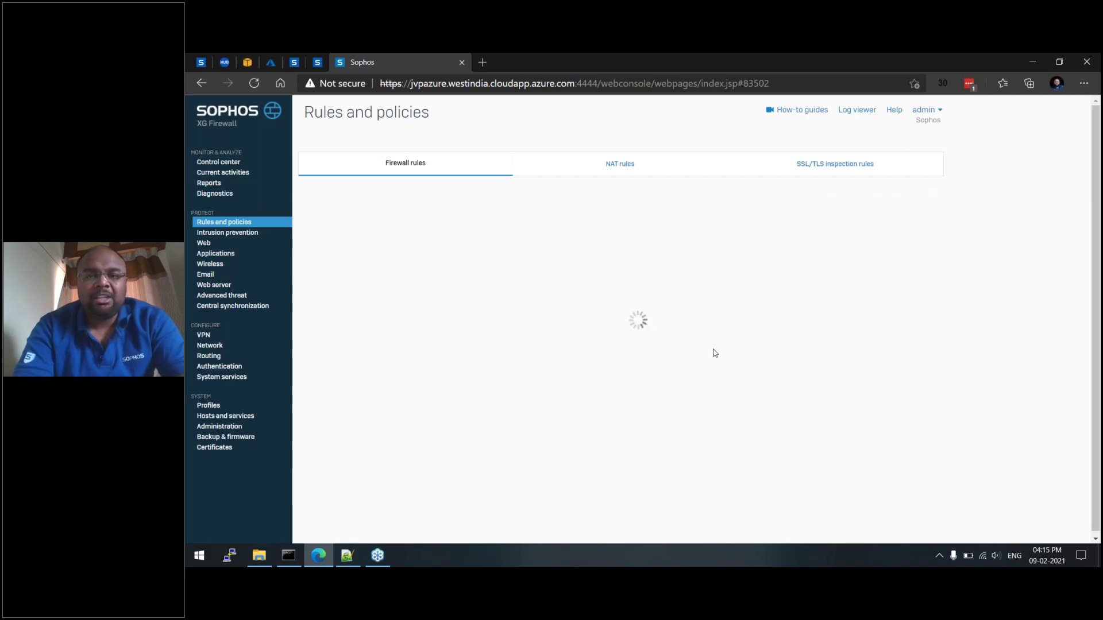
scroll(712, 365, down, 3)
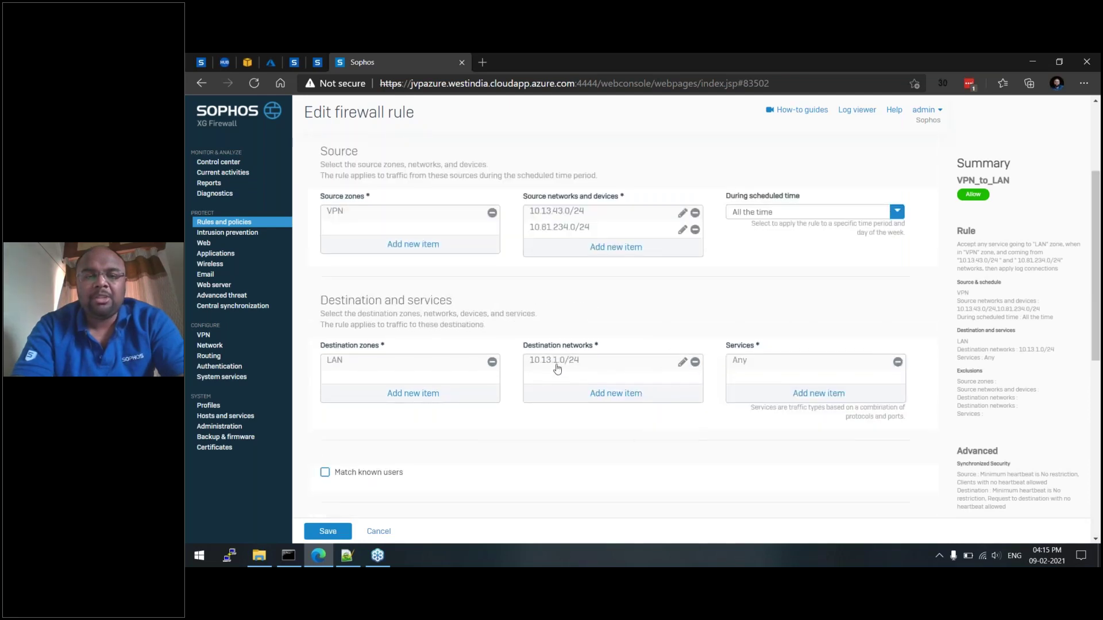
mouse_move(546, 369)
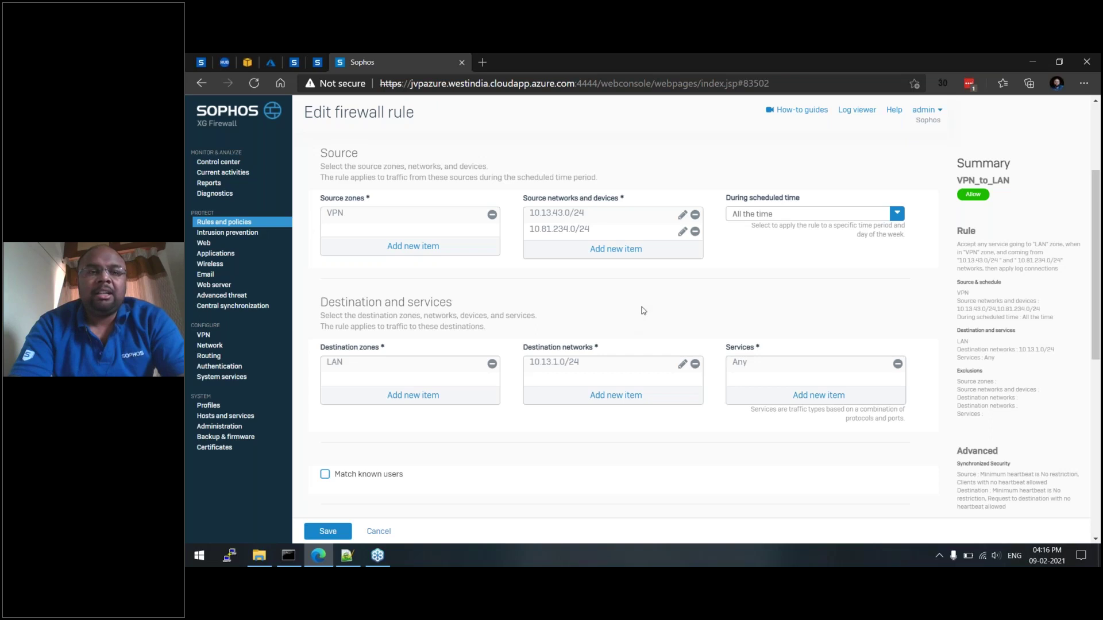
View the IPsec connections, examine the one-time password settings and the facilities they apply to, and return to the control center.
click(204, 335)
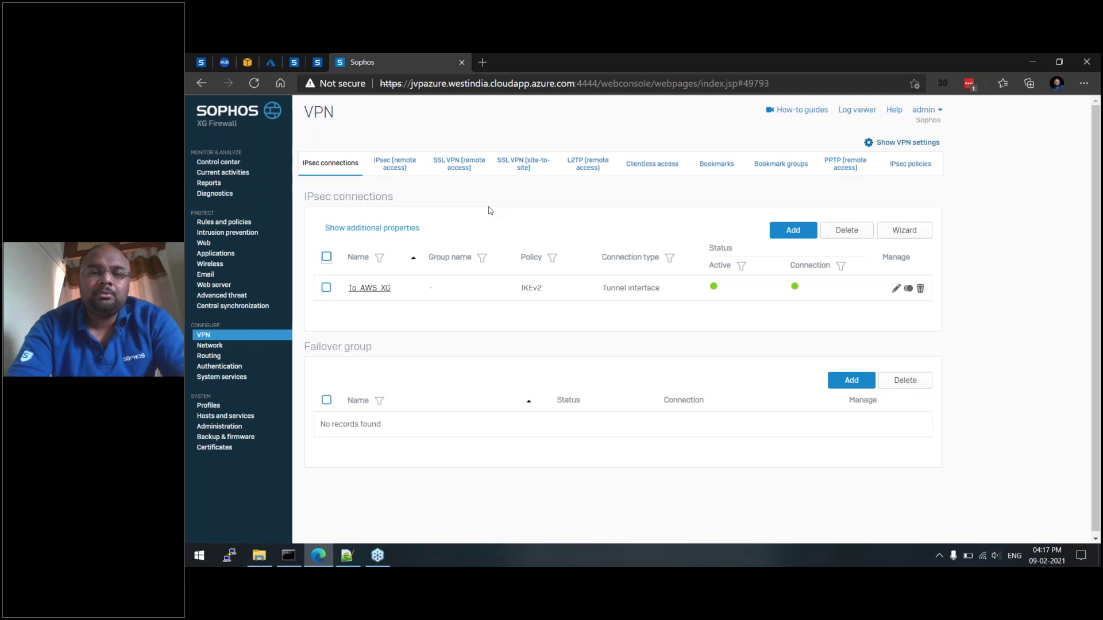
click(213, 367)
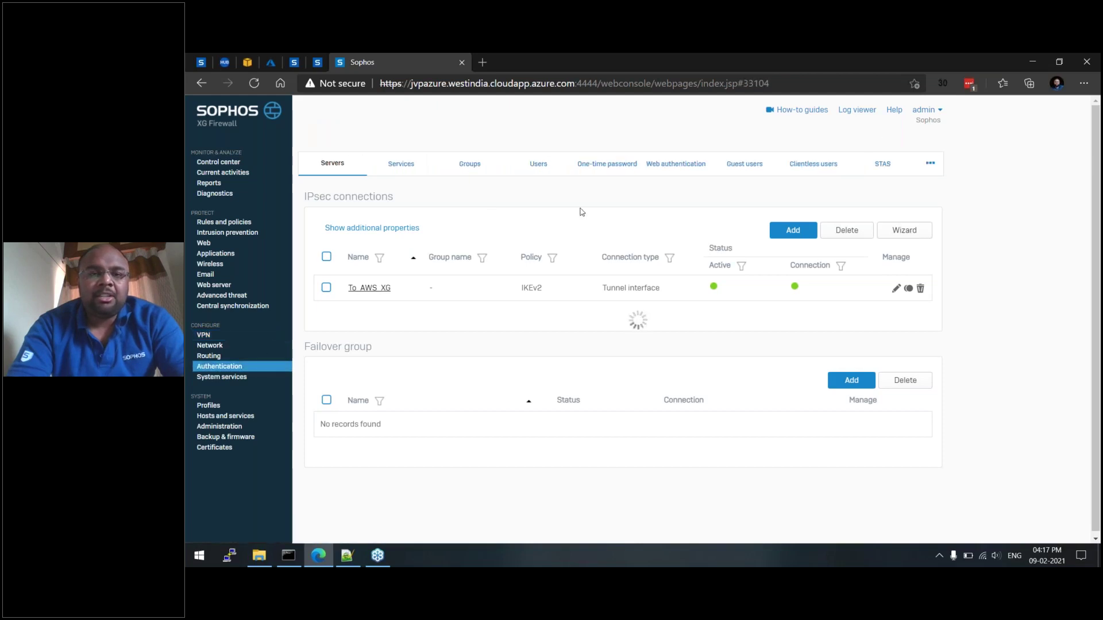
click(605, 165)
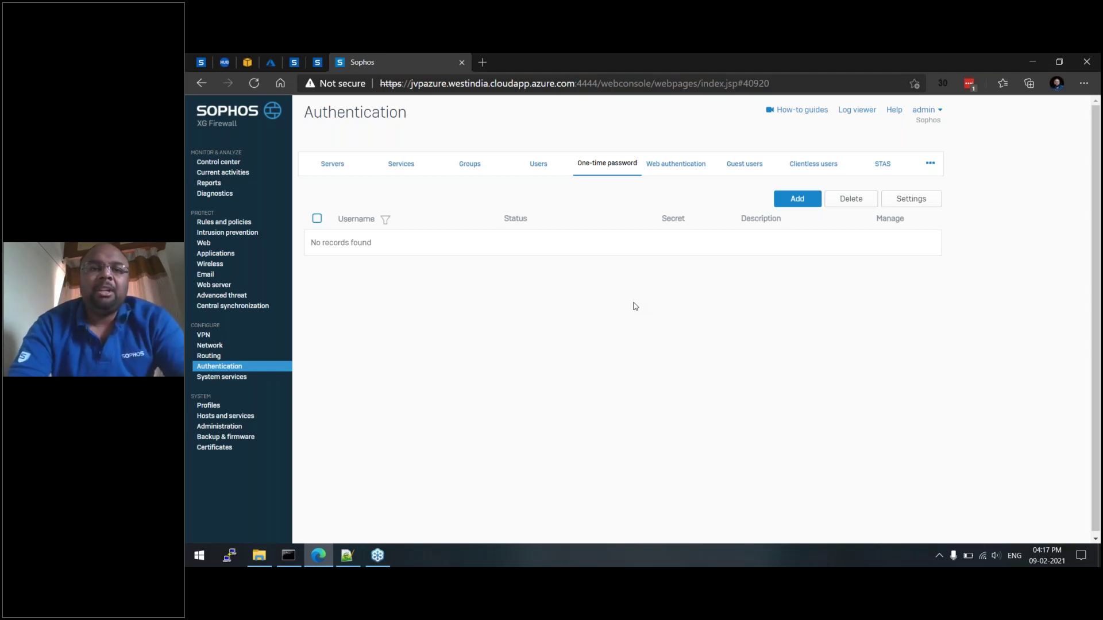
click(910, 200)
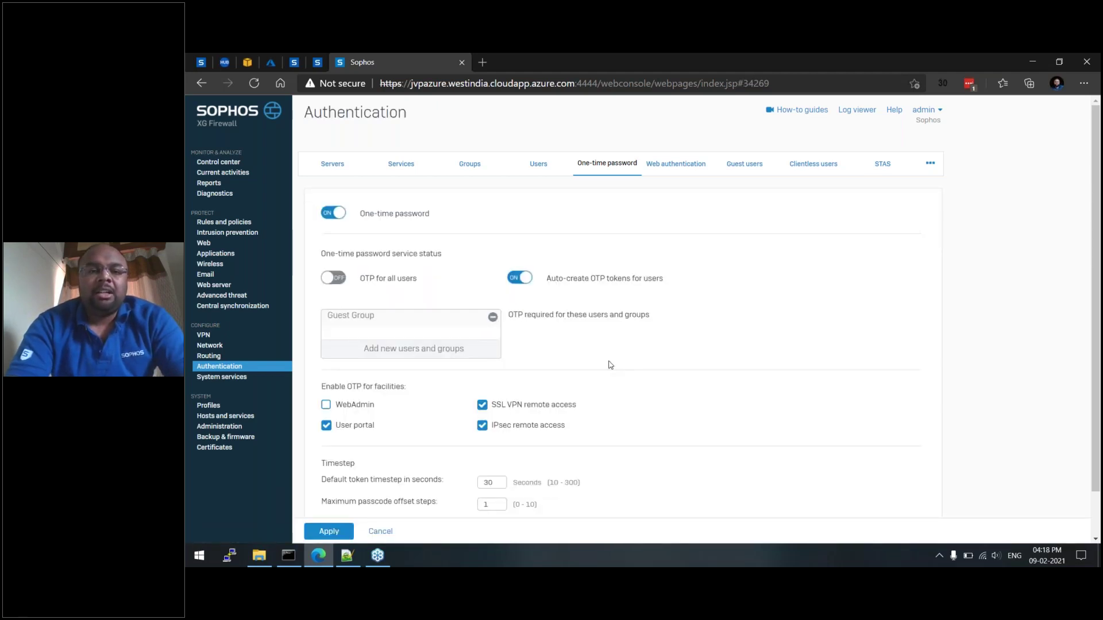
scroll(609, 364, down, 1)
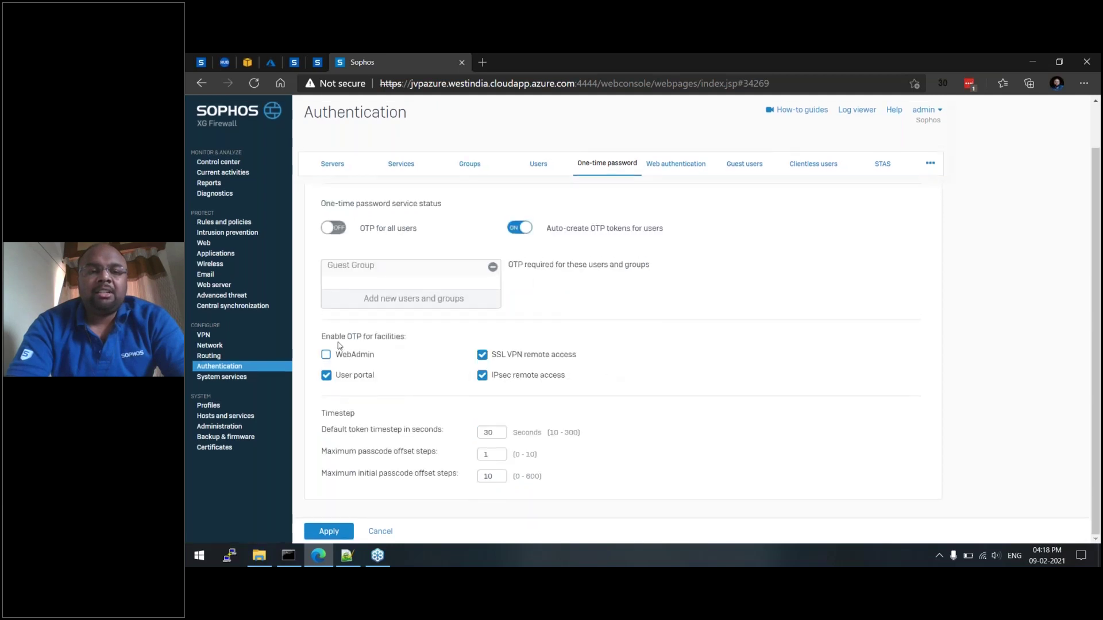
drag(313, 339, 421, 346)
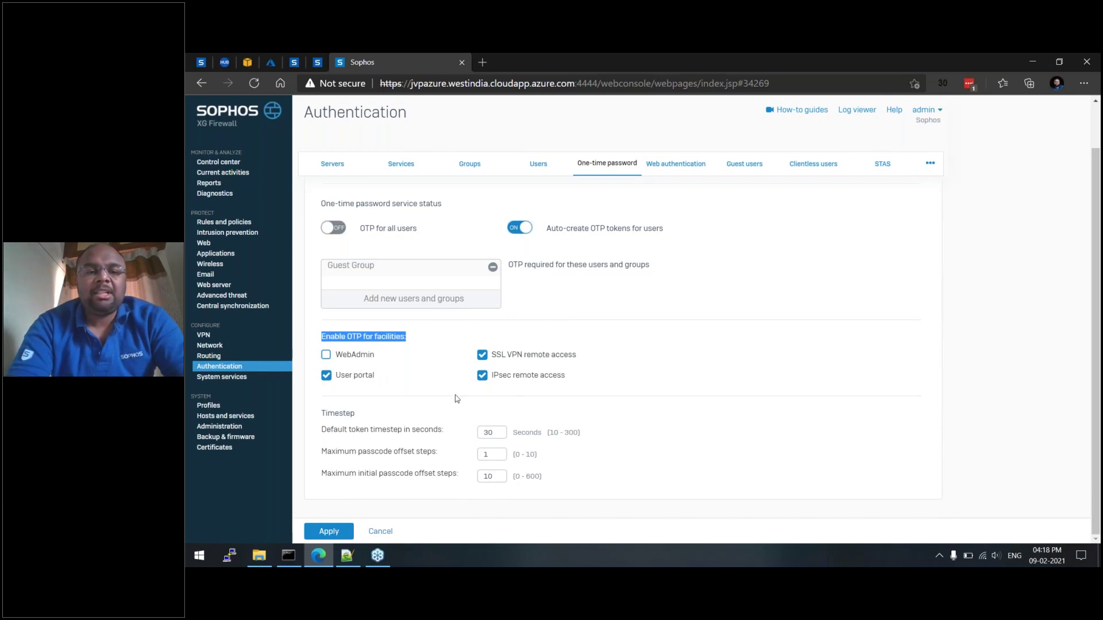
click(651, 406)
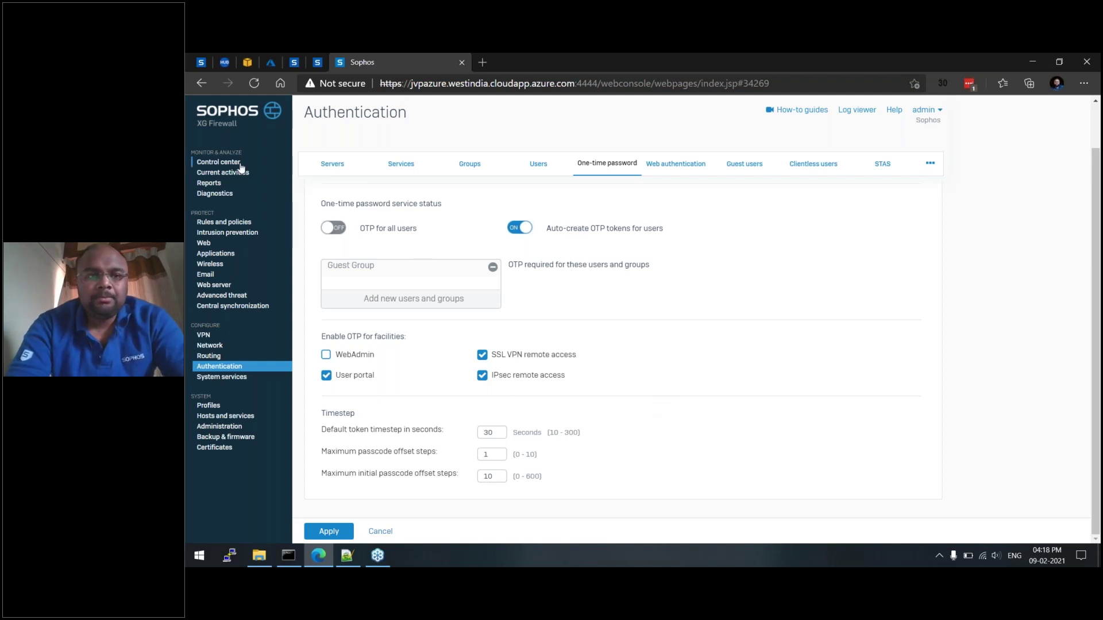
click(222, 163)
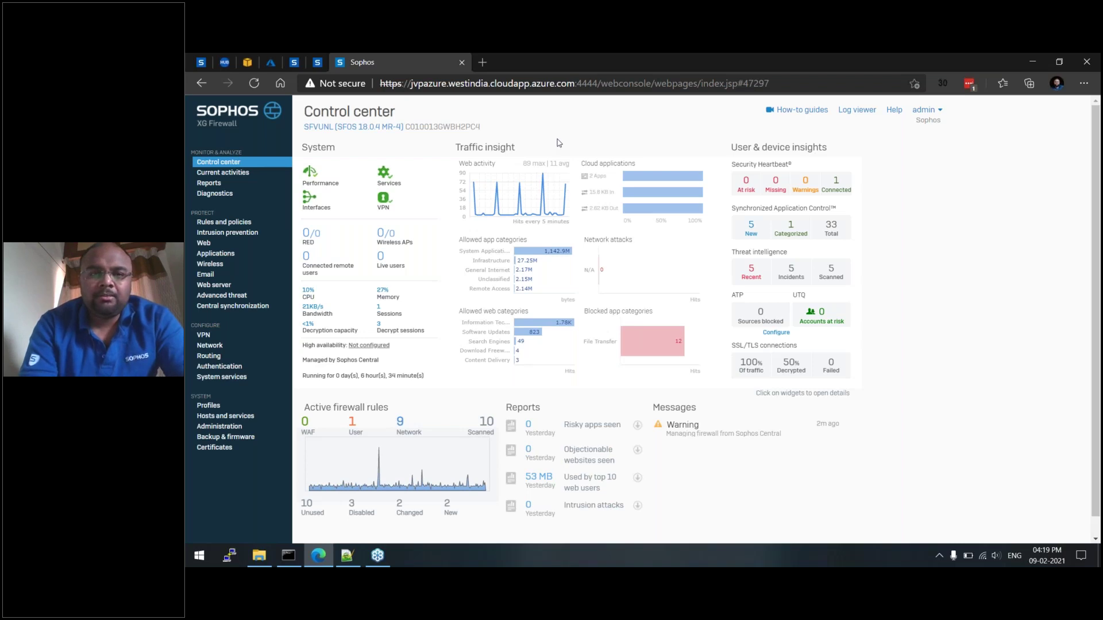
View the IPsec connections and review the IPv4 SD-WAN policy route to_AWS_resources.
click(217, 337)
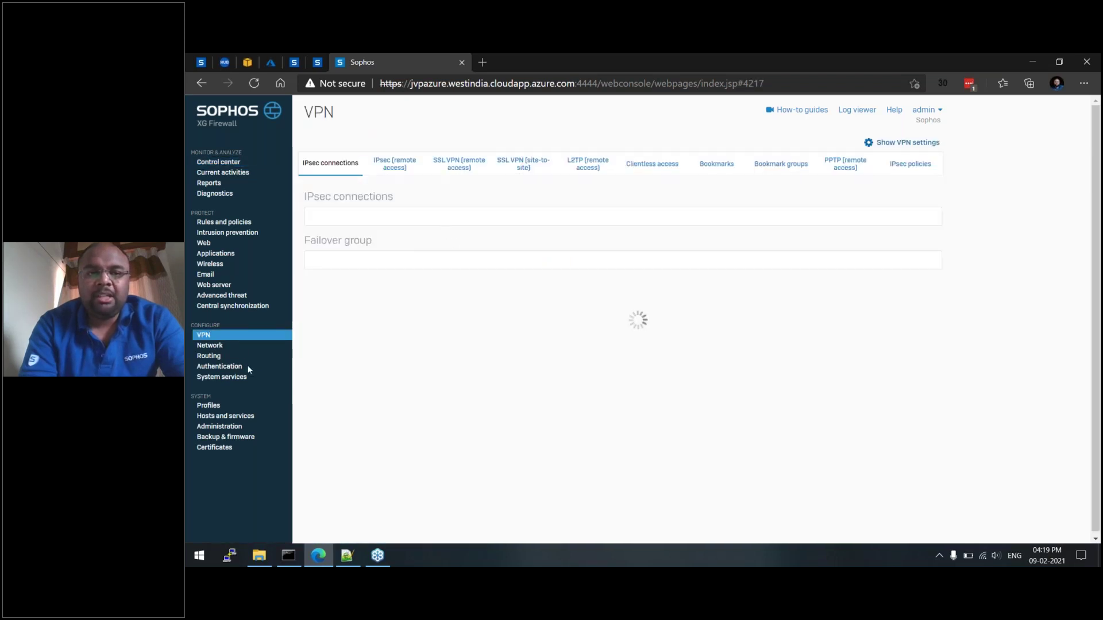
click(208, 356)
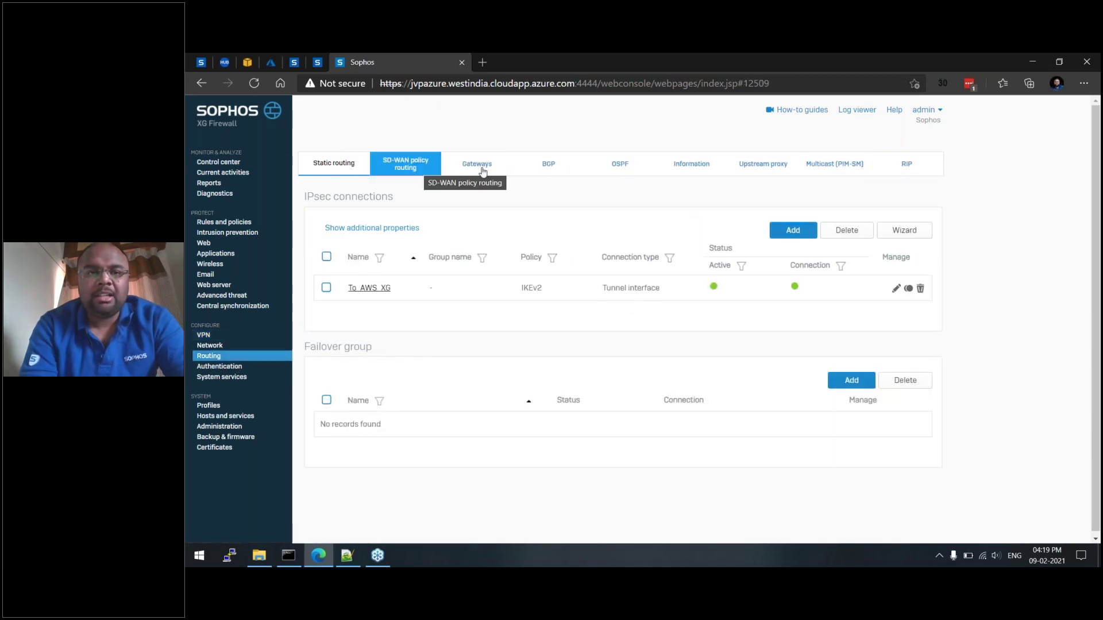
click(405, 172)
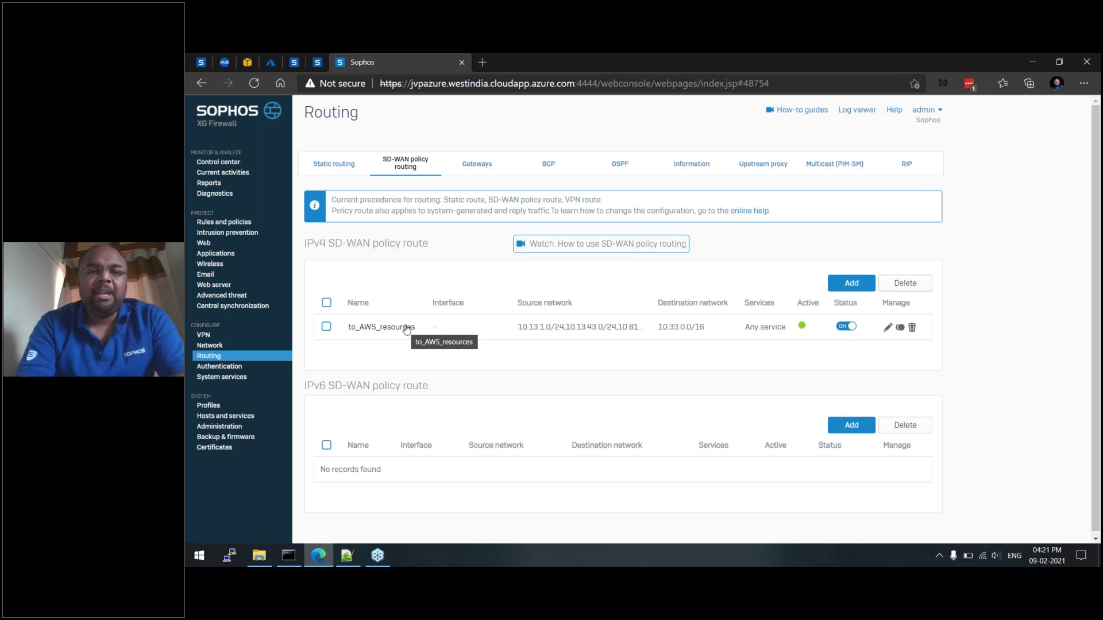
Examine the authentication server selection for VPN (IPsec/L2TP/PPTP) in the authentication services, and return to the control center.
click(218, 368)
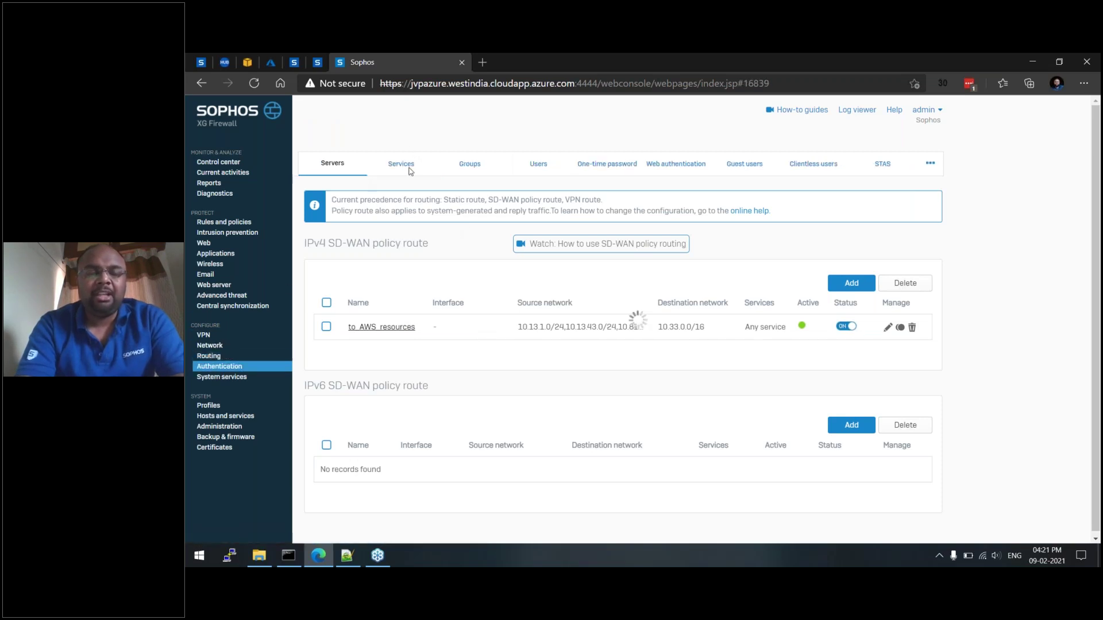
click(397, 168)
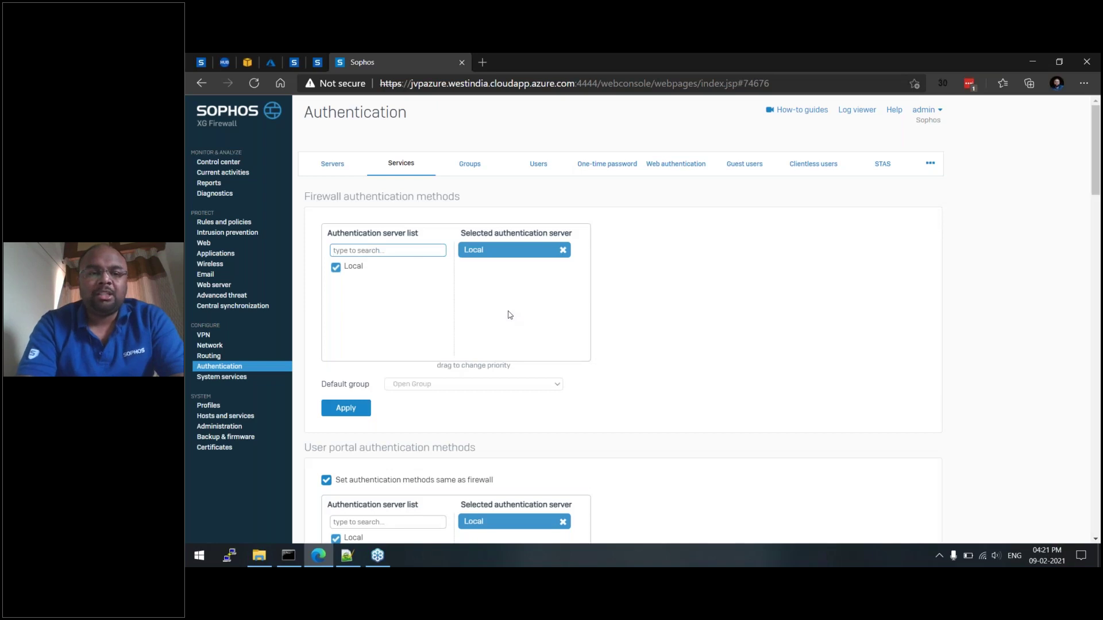
scroll(509, 312, down, 8)
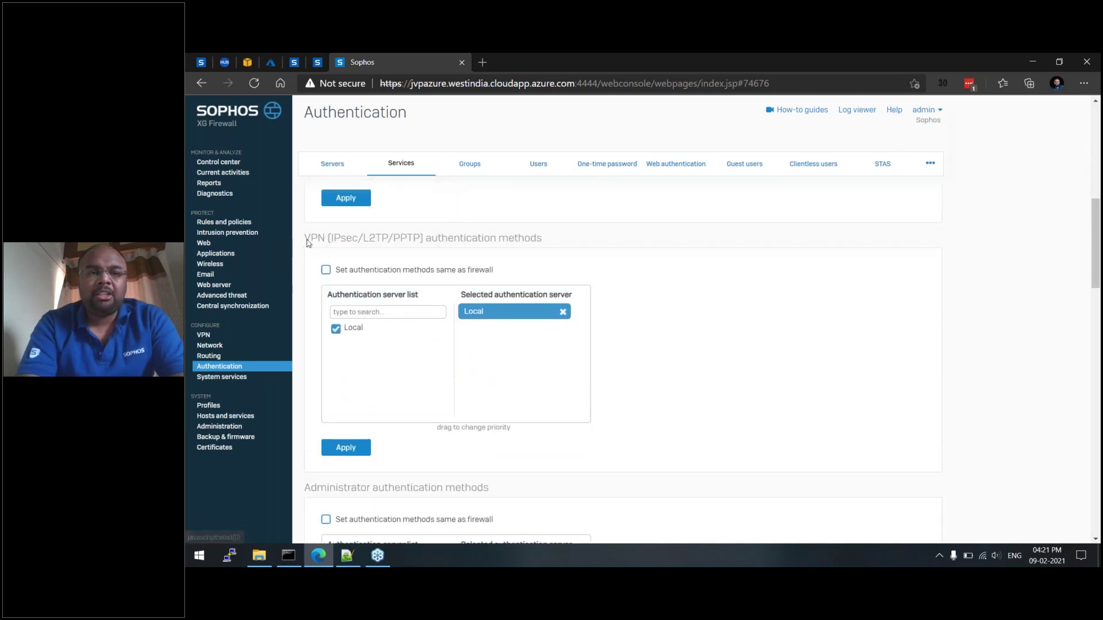
drag(305, 238, 325, 242)
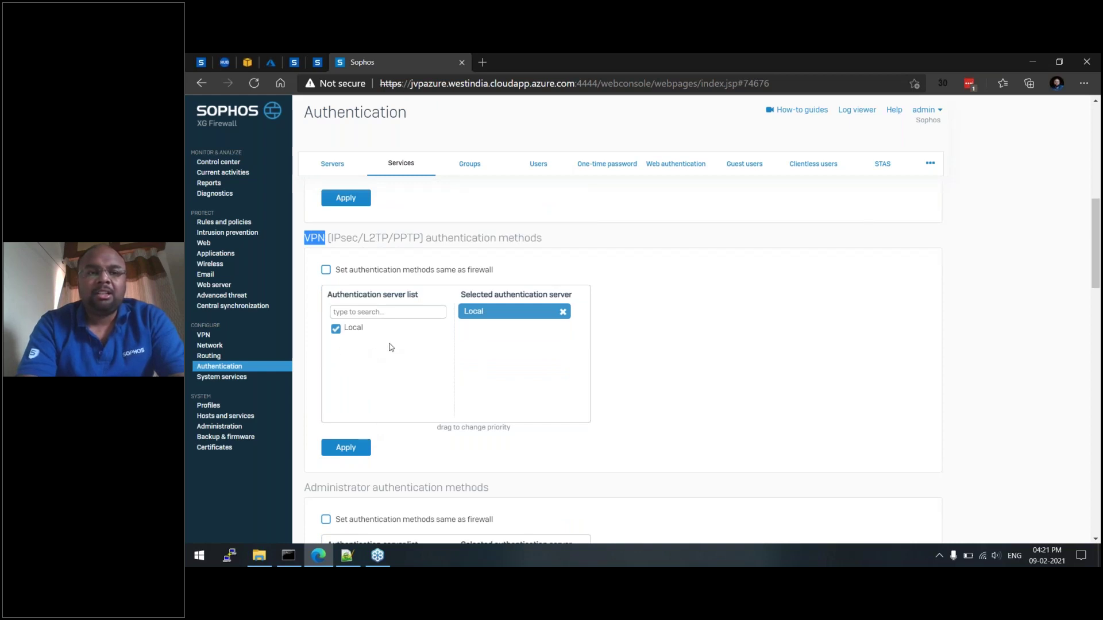
click(623, 325)
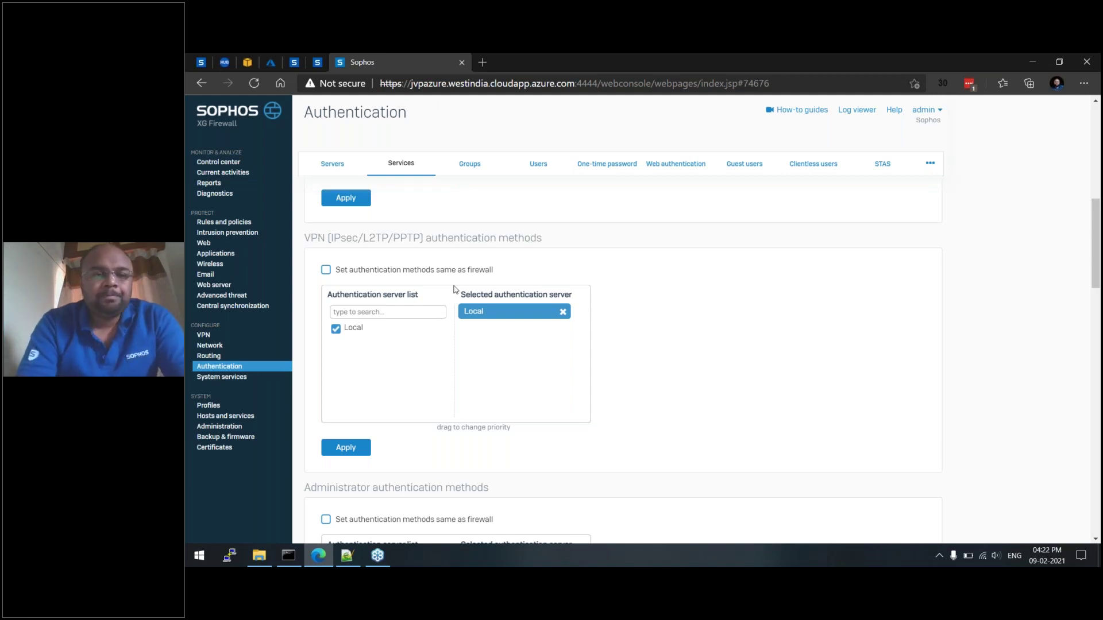
click(206, 163)
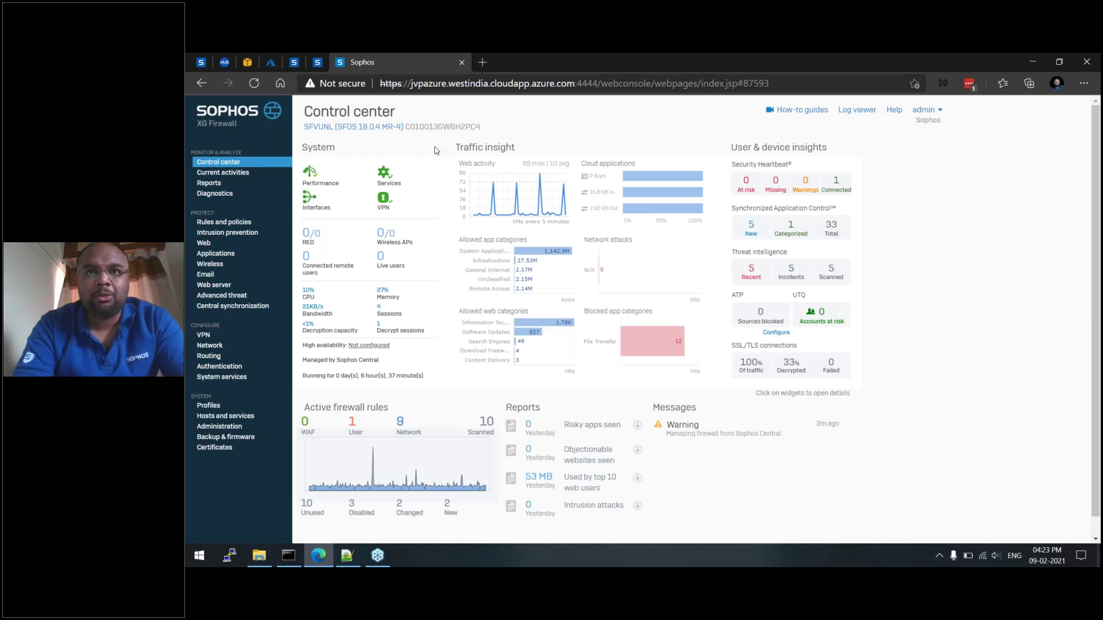
Review the device access settings for User Portal in the local service ACL and the ACL exception rule section, and return to the control center.
click(212, 430)
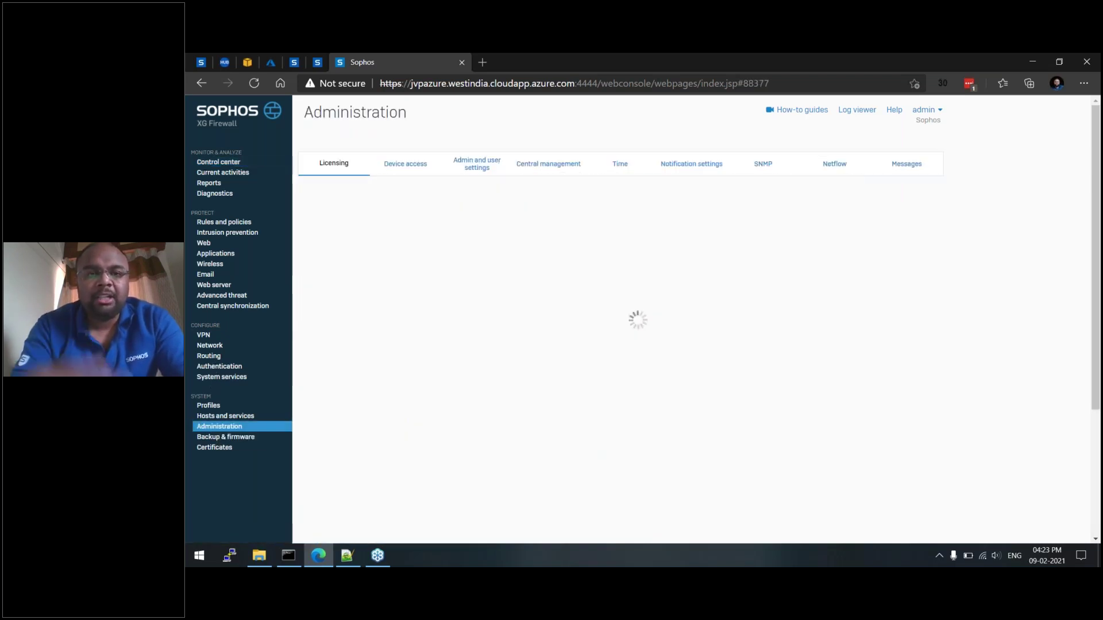
click(424, 166)
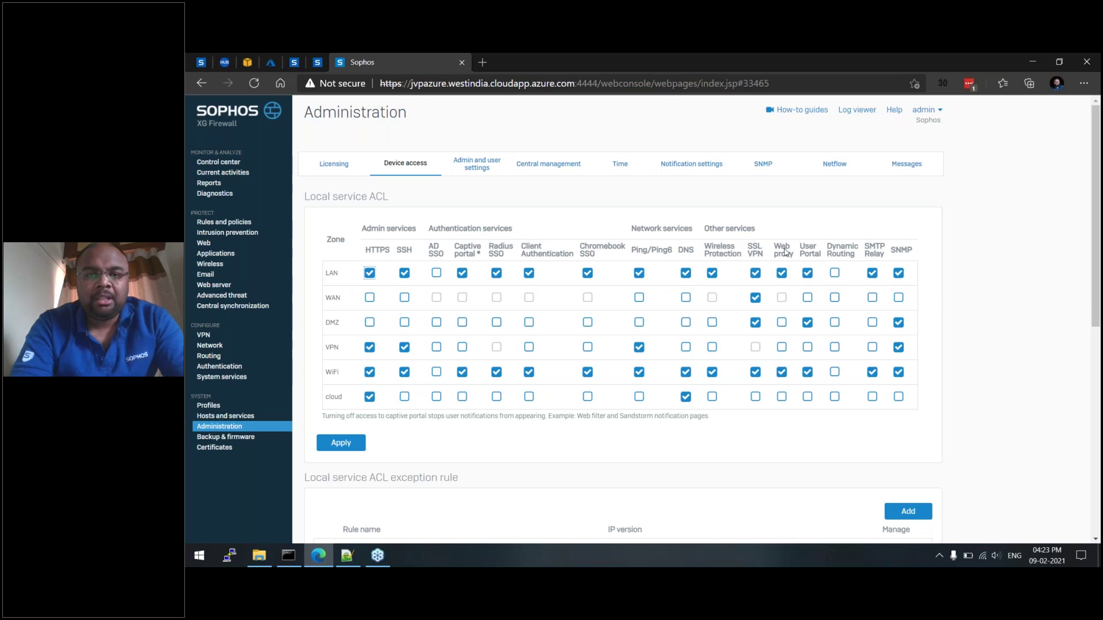
drag(798, 247, 821, 255)
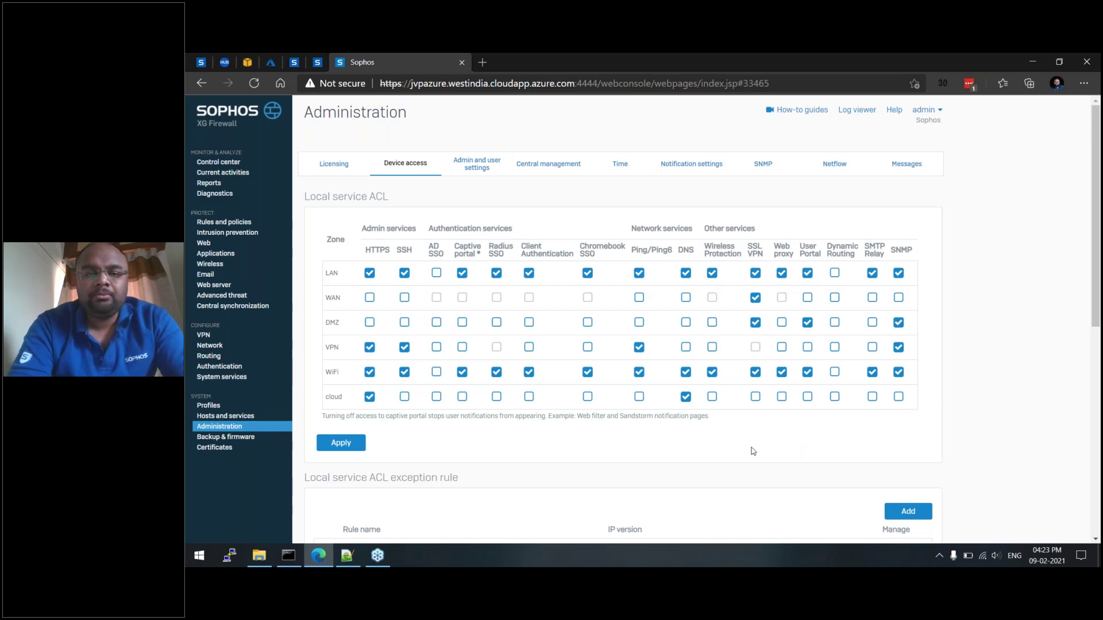
drag(647, 456, 475, 500)
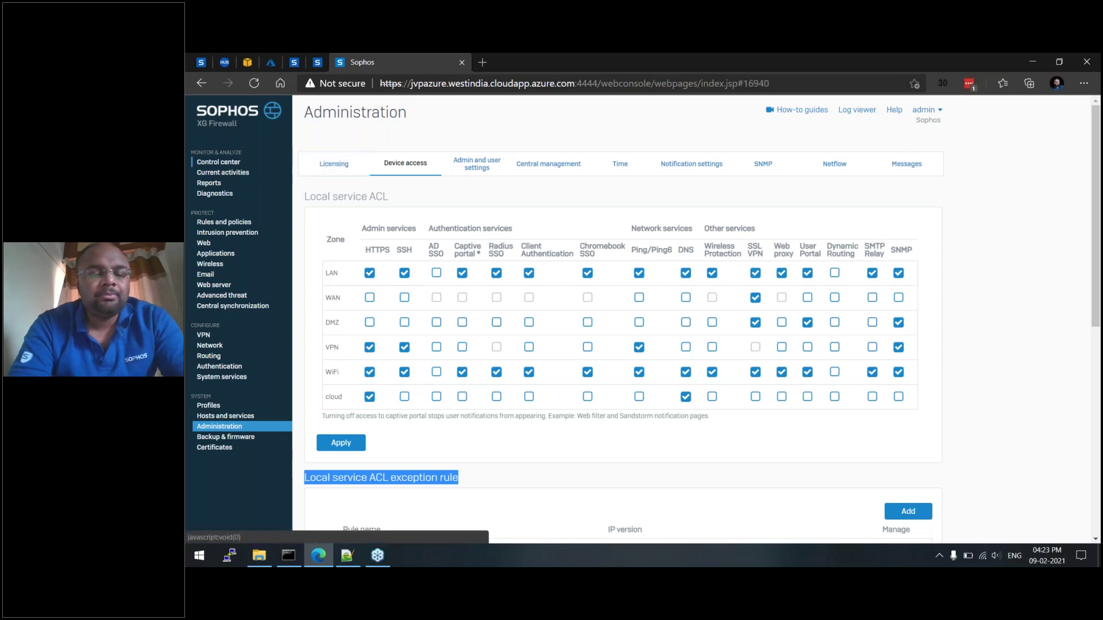
click(218, 162)
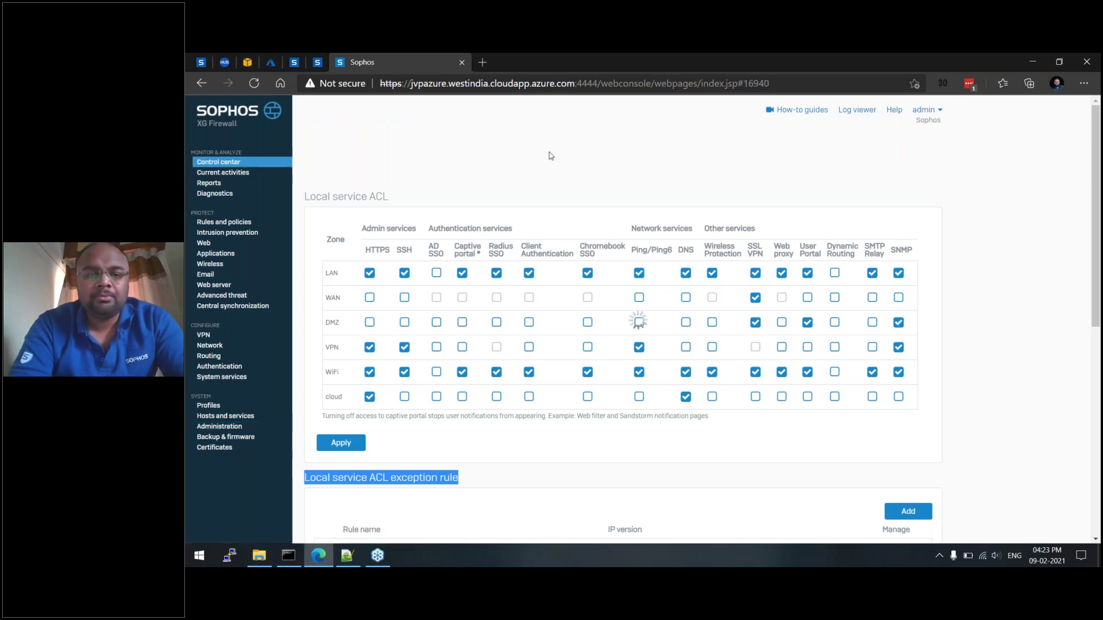